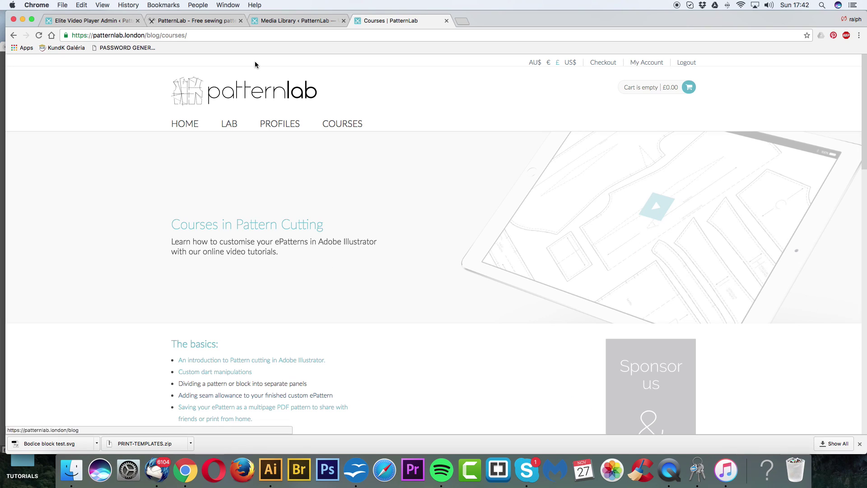
Open the Lab block drafting page on the PatternLab site and show the bodice's Front options.
{"action": "left_click", "coordinate": [275, 20]}
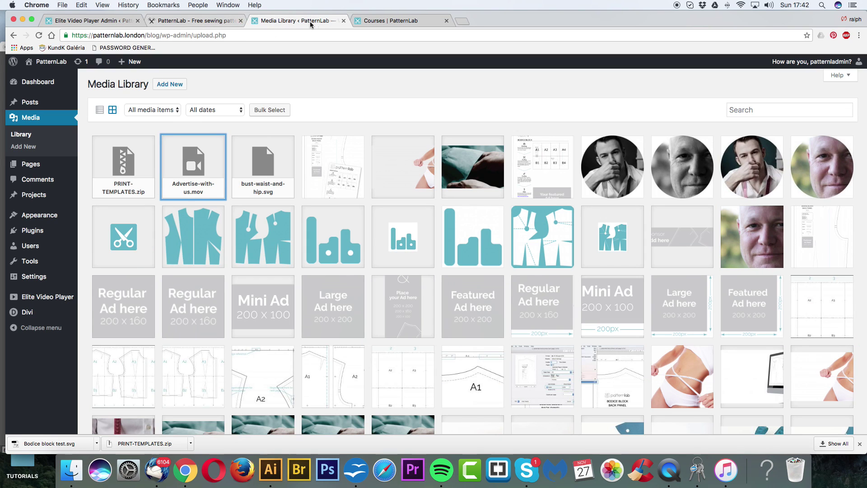
{"action": "left_click", "coordinate": [393, 20]}
{"action": "left_click", "coordinate": [231, 125]}
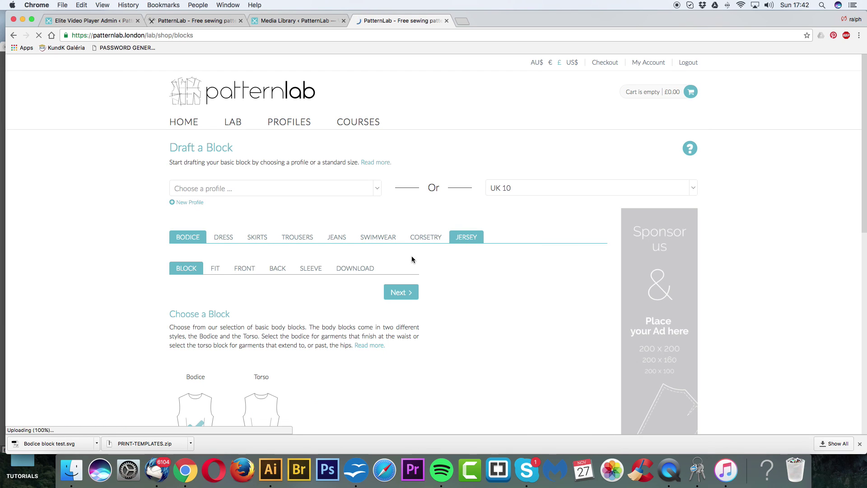
{"action": "scroll", "coordinate": [363, 307], "scroll_direction": "down", "scroll_amount": 8}
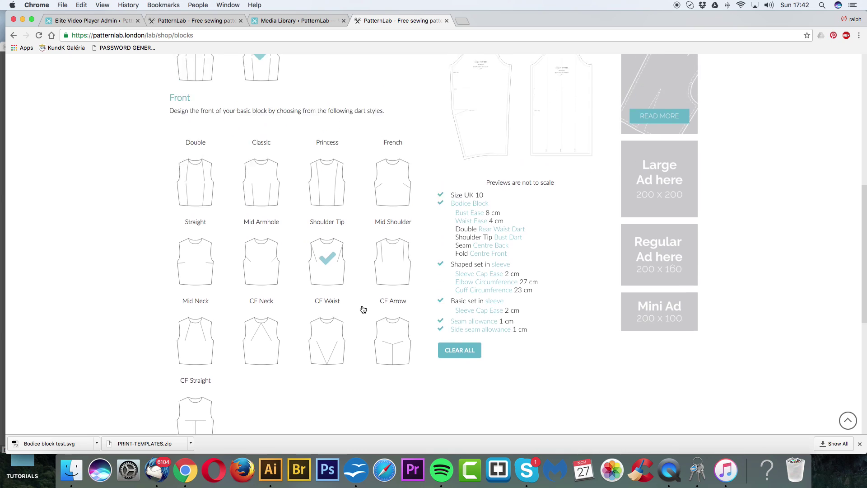
{"action": "scroll", "coordinate": [362, 307], "scroll_direction": "up", "scroll_amount": 5}
{"action": "left_click", "coordinate": [186, 114]}
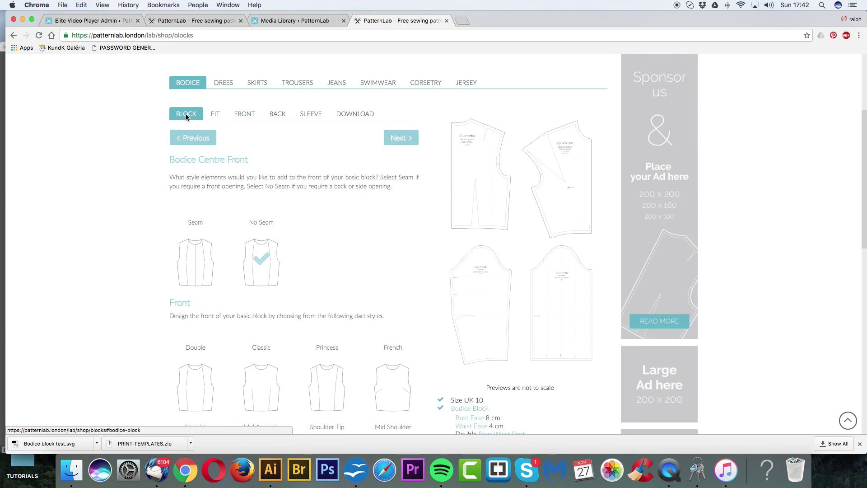
{"action": "left_click", "coordinate": [215, 113]}
{"action": "left_click", "coordinate": [256, 113]}
{"action": "scroll", "coordinate": [351, 246], "scroll_direction": "down", "scroll_amount": 1}
{"action": "scroll", "coordinate": [351, 246], "scroll_direction": "down", "scroll_amount": 2}
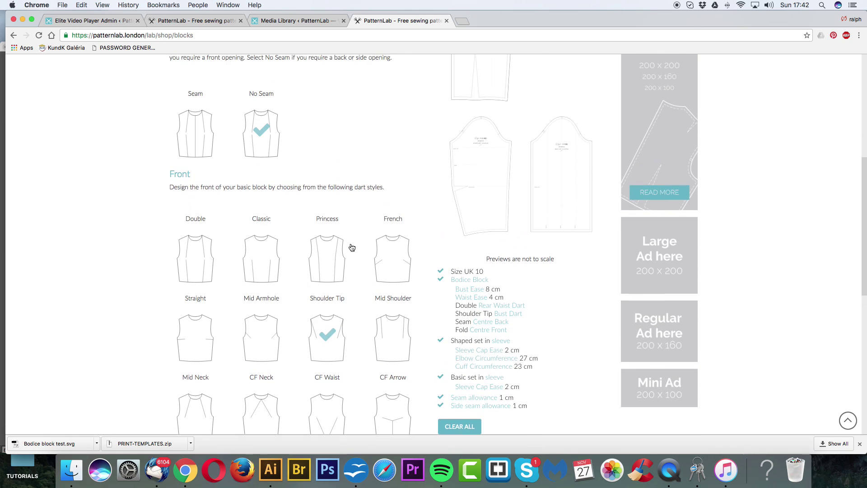
Try the Seam option for the bodice centre front, and set it back to No Seam.
{"action": "left_click", "coordinate": [204, 146]}
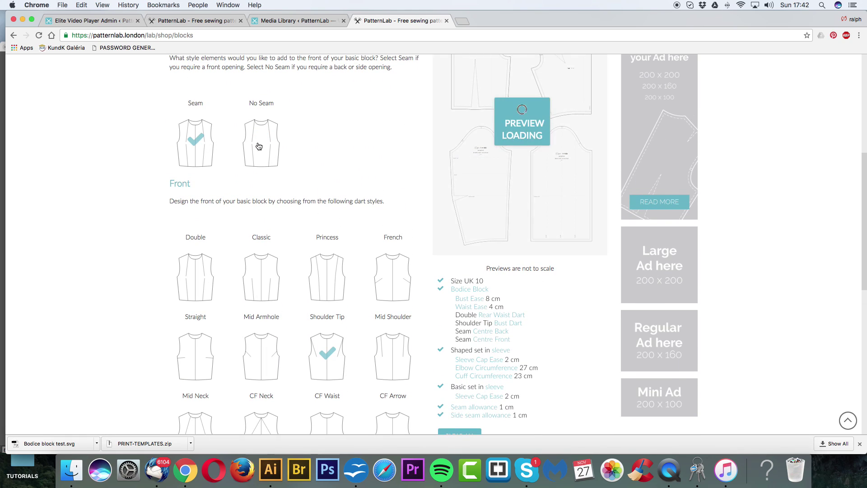
{"action": "left_click", "coordinate": [258, 143]}
{"action": "scroll", "coordinate": [268, 270], "scroll_direction": "down", "scroll_amount": 3}
{"action": "scroll", "coordinate": [268, 271], "scroll_direction": "up", "scroll_amount": 1}
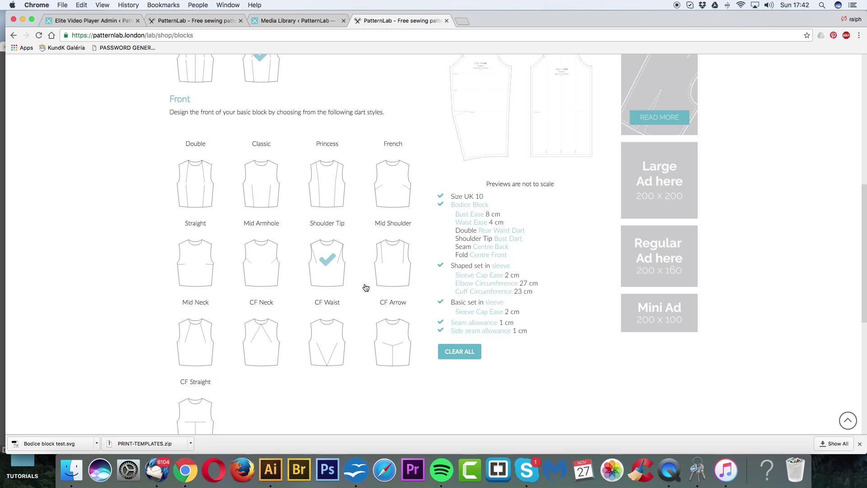
{"action": "scroll", "coordinate": [366, 288], "scroll_direction": "up", "scroll_amount": 3}
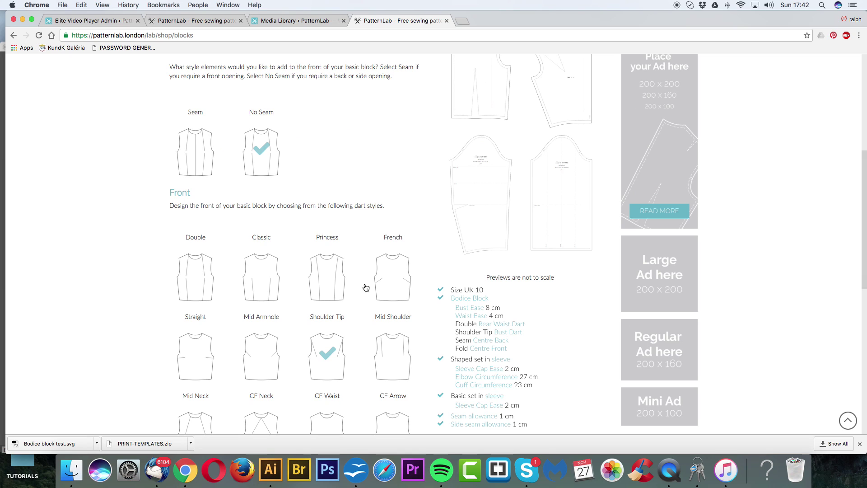
{"action": "scroll", "coordinate": [366, 288], "scroll_direction": "up", "scroll_amount": 3}
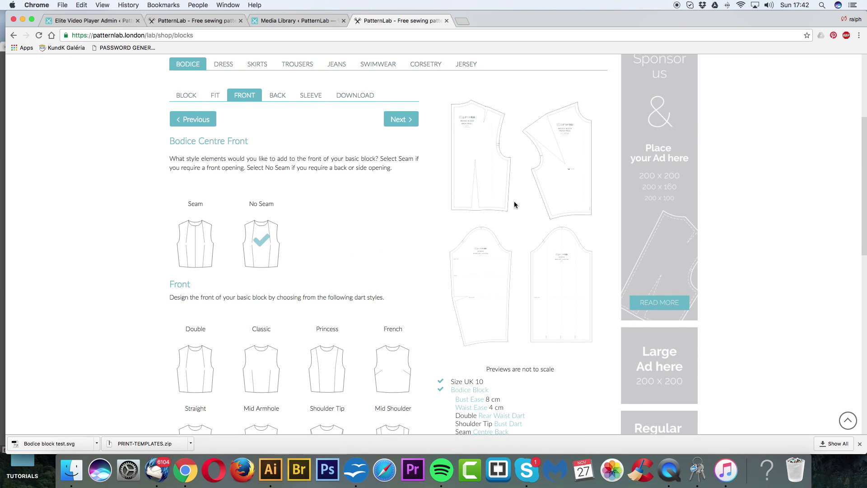
Try the French and Shoulder Tip dart styles on the bodice front to compare their previews.
{"action": "left_click", "coordinate": [396, 369]}
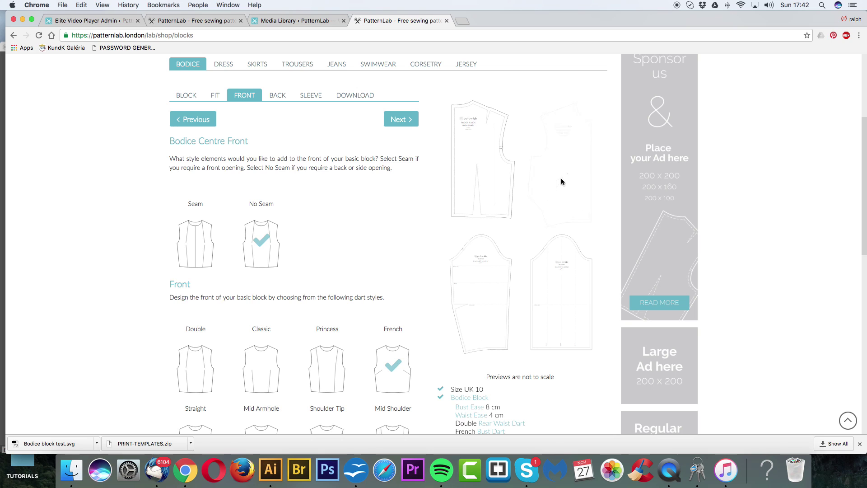
{"action": "scroll", "coordinate": [361, 309], "scroll_direction": "down", "scroll_amount": 2}
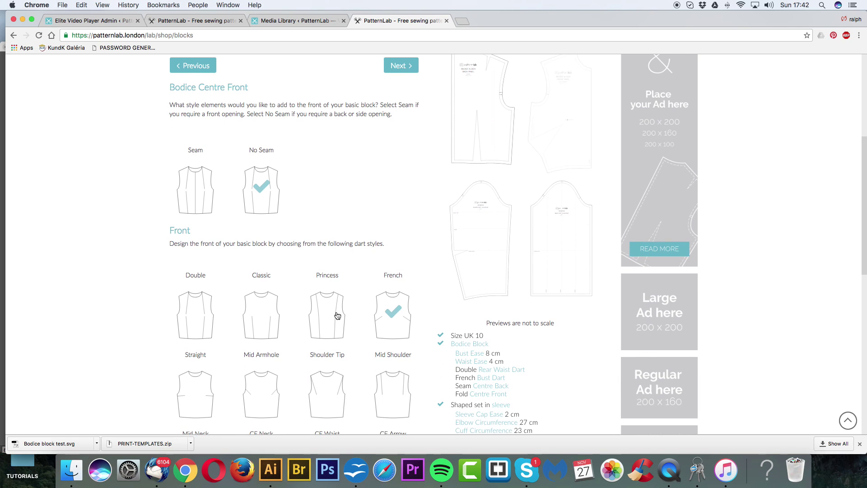
{"action": "left_click", "coordinate": [337, 387]}
{"action": "scroll", "coordinate": [577, 193], "scroll_direction": "up", "scroll_amount": 2}
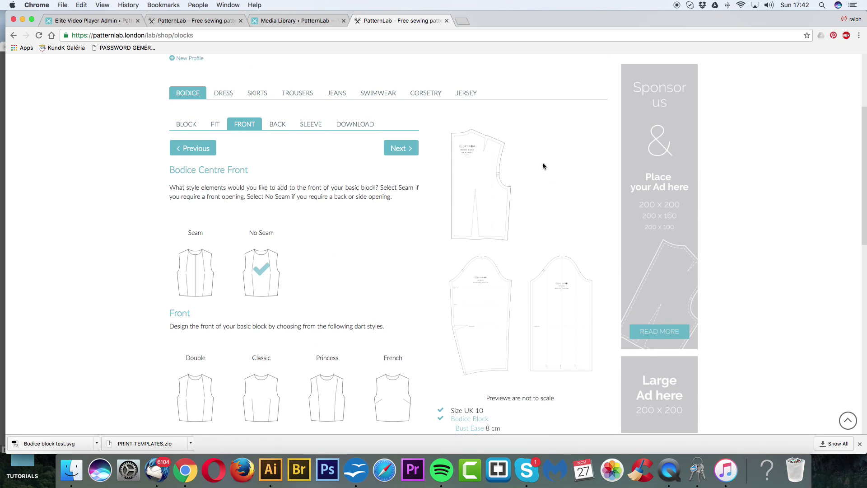
Set the bodice front's dart style to Straight and check the pattern preview.
{"action": "scroll", "coordinate": [326, 288], "scroll_direction": "down", "scroll_amount": 3}
{"action": "left_click", "coordinate": [208, 353]}
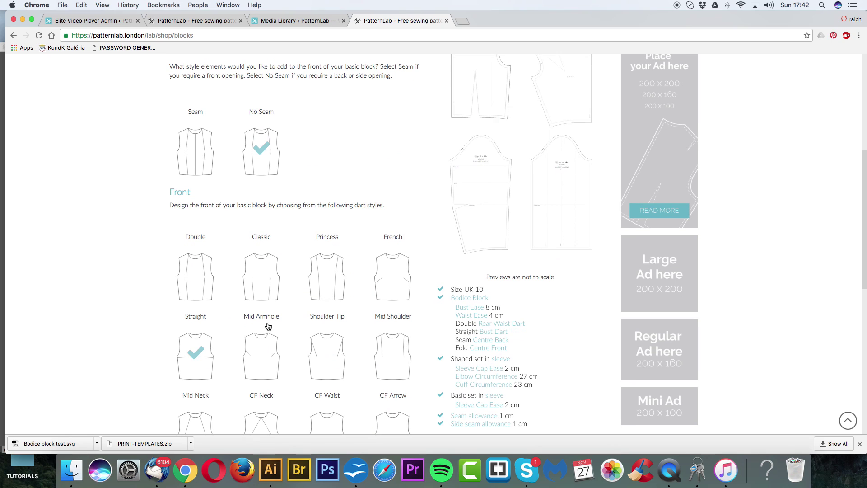
{"action": "scroll", "coordinate": [268, 326], "scroll_direction": "up", "scroll_amount": 2}
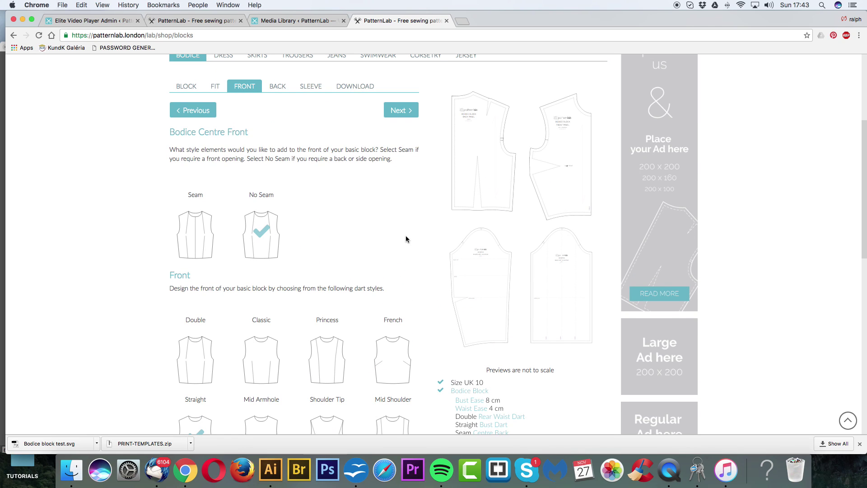
{"action": "scroll", "coordinate": [406, 235], "scroll_direction": "down", "scroll_amount": 2}
{"action": "scroll", "coordinate": [413, 213], "scroll_direction": "up", "scroll_amount": 2}
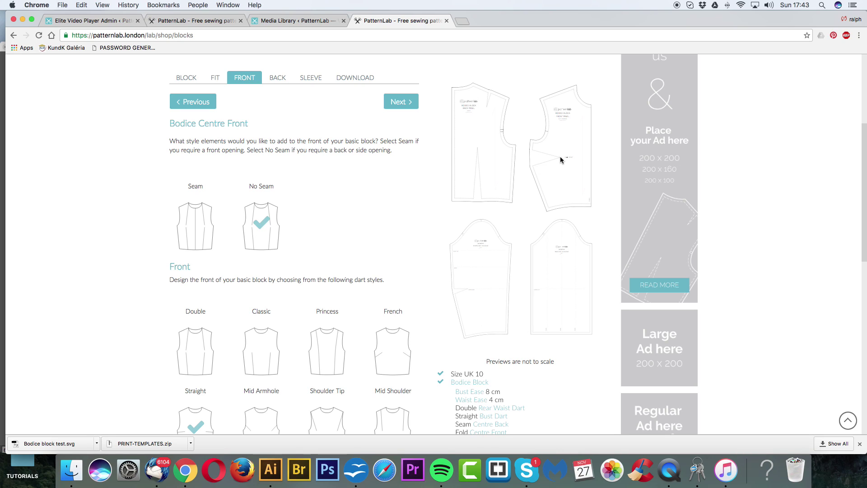
{"action": "scroll", "coordinate": [368, 228], "scroll_direction": "down", "scroll_amount": 2}
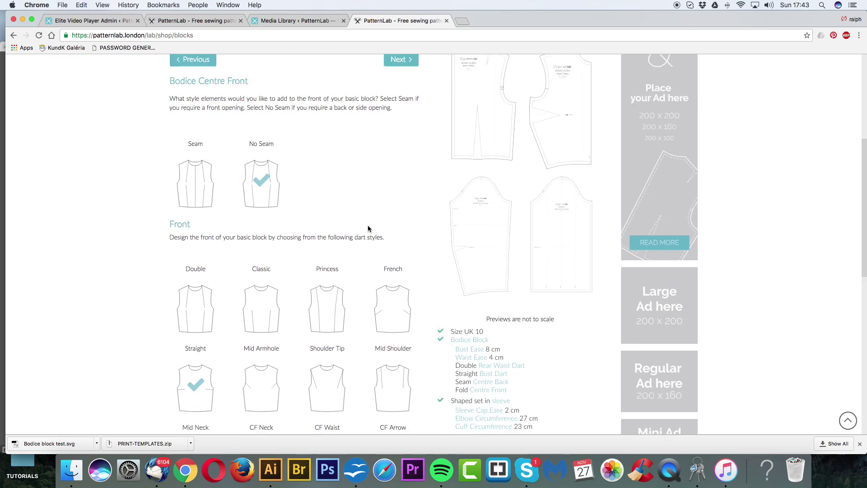
Examine the full range of front dart styles, including the neck and centre front variants, against the pattern preview.
{"action": "scroll", "coordinate": [366, 228], "scroll_direction": "down", "scroll_amount": 3}
{"action": "scroll", "coordinate": [334, 240], "scroll_direction": "down", "scroll_amount": 5}
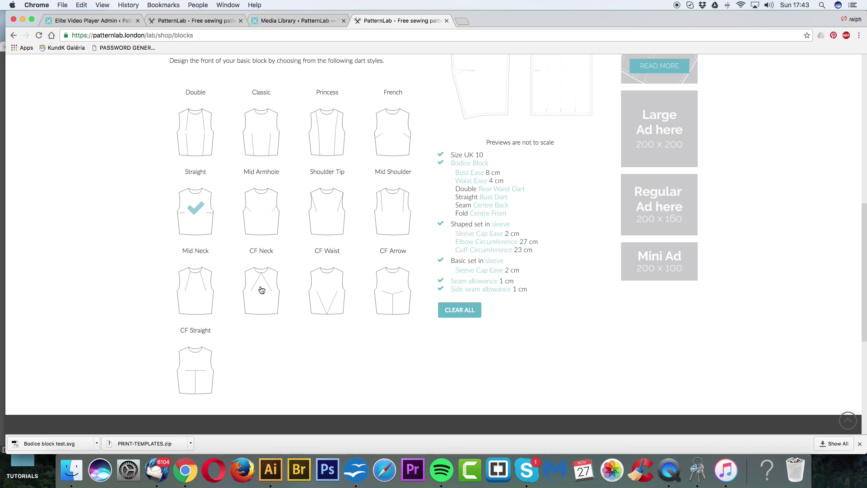
{"action": "scroll", "coordinate": [308, 278], "scroll_direction": "down", "scroll_amount": 2}
{"action": "scroll", "coordinate": [308, 279], "scroll_direction": "up", "scroll_amount": 4}
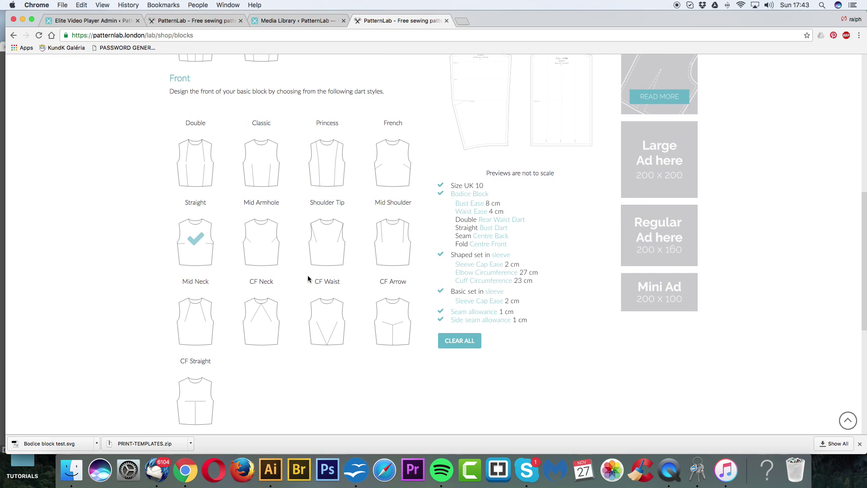
{"action": "scroll", "coordinate": [308, 279], "scroll_direction": "up", "scroll_amount": 3}
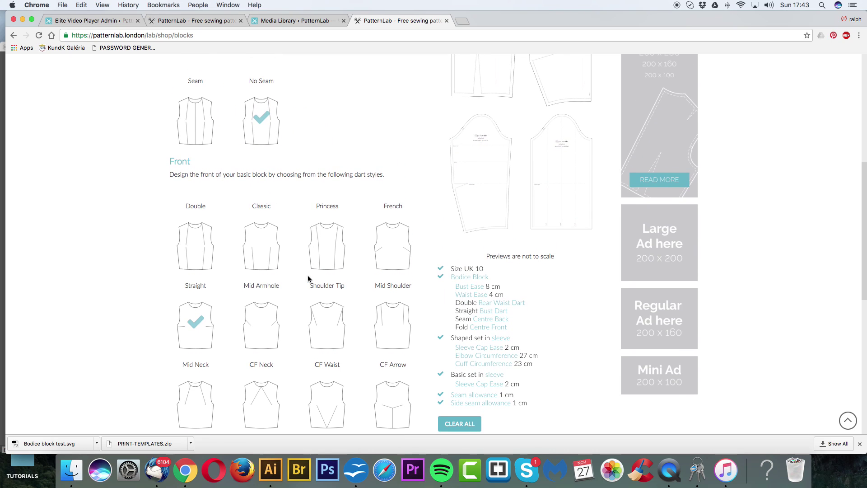
{"action": "scroll", "coordinate": [308, 278], "scroll_direction": "down", "scroll_amount": 2}
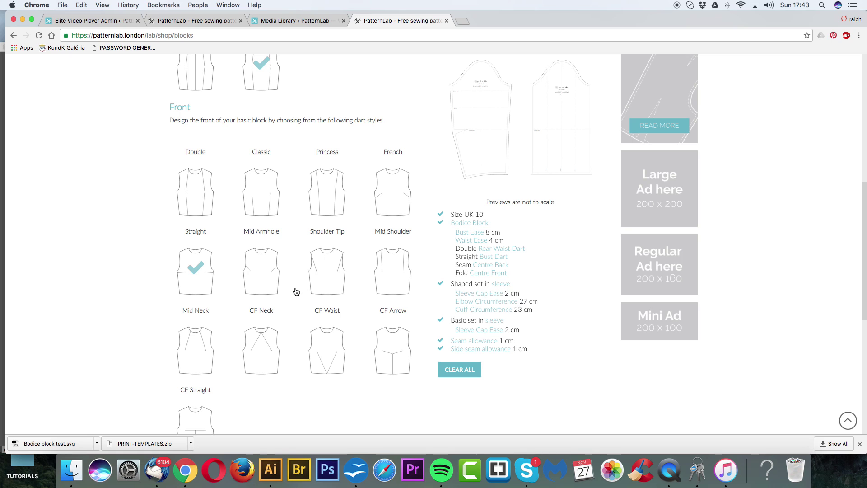
{"action": "scroll", "coordinate": [296, 291], "scroll_direction": "down", "scroll_amount": 2}
{"action": "scroll", "coordinate": [297, 291], "scroll_direction": "up", "scroll_amount": 8}
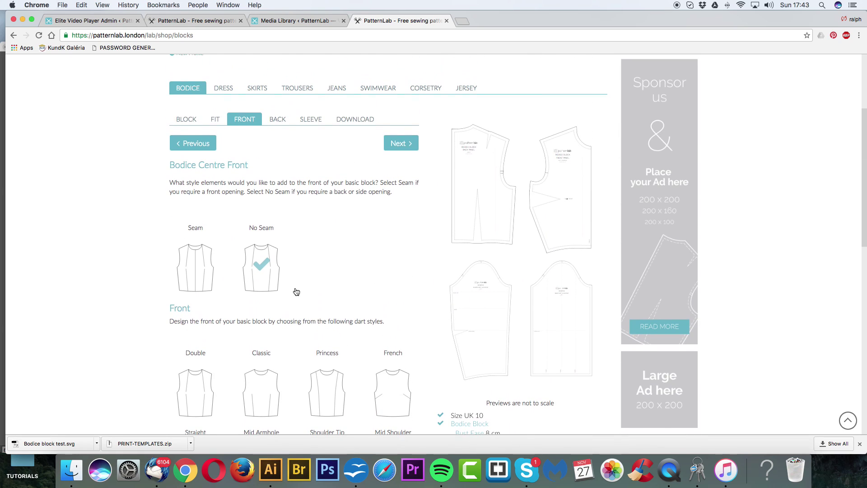
{"action": "scroll", "coordinate": [297, 291], "scroll_direction": "down", "scroll_amount": 8}
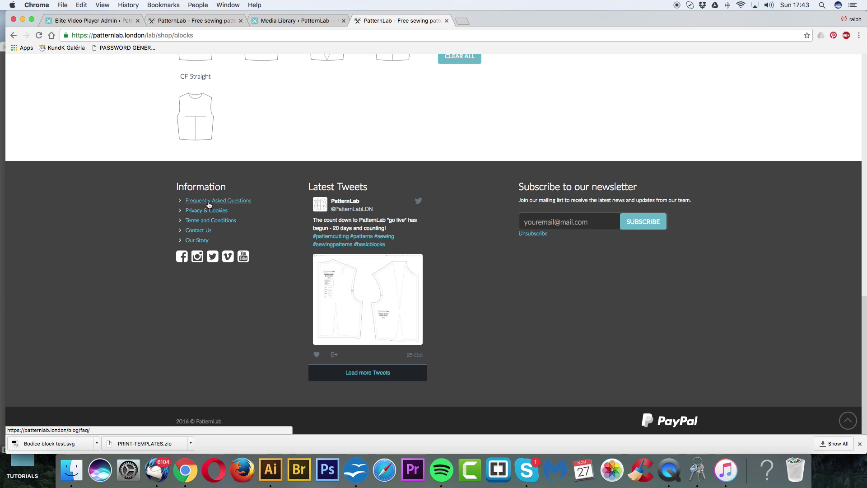
{"action": "scroll", "coordinate": [210, 204], "scroll_direction": "up", "scroll_amount": 8}
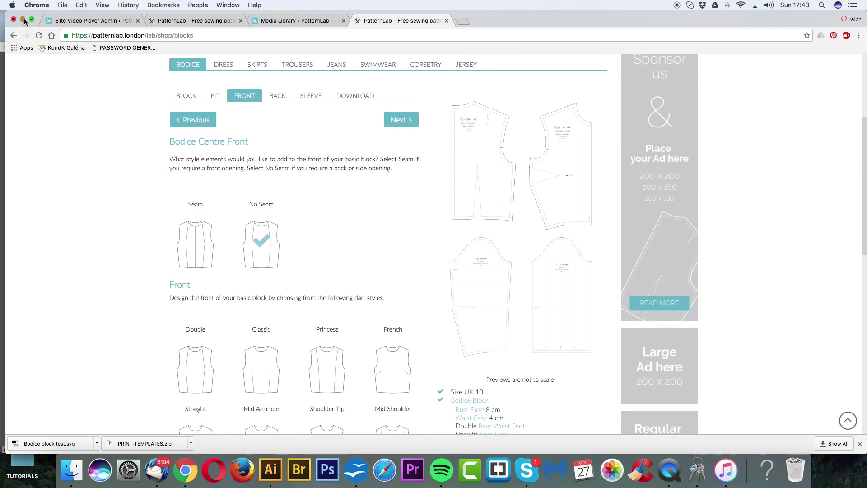
Switch to the Bodice block test.svg document in Illustrator and bring the front panel's waist dart into view.
{"action": "left_click", "coordinate": [22, 19]}
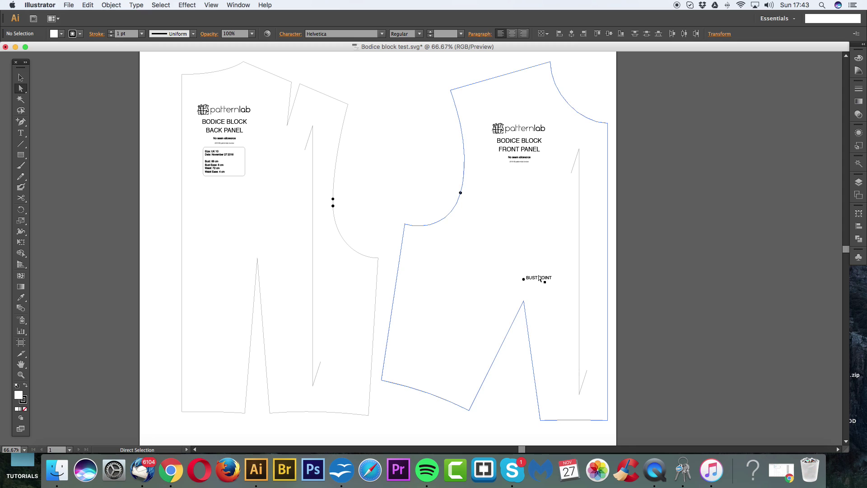
{"action": "left_click", "coordinate": [171, 469]}
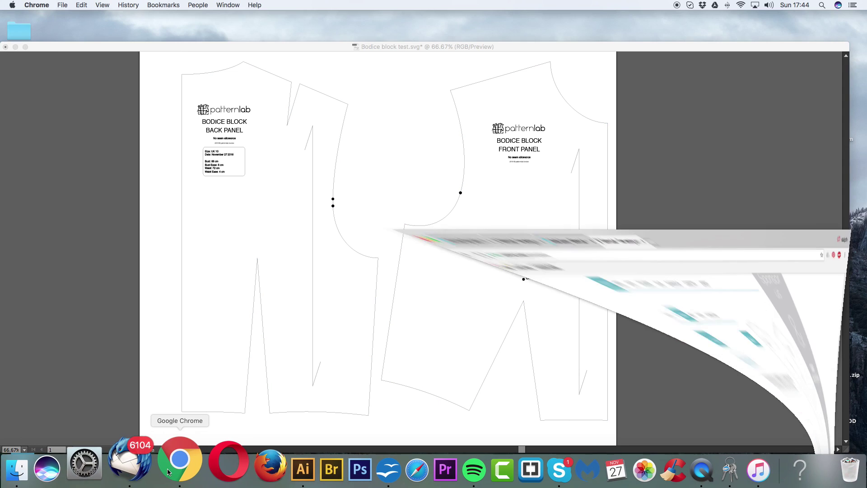
{"action": "scroll", "coordinate": [222, 362], "scroll_direction": "down", "scroll_amount": 3}
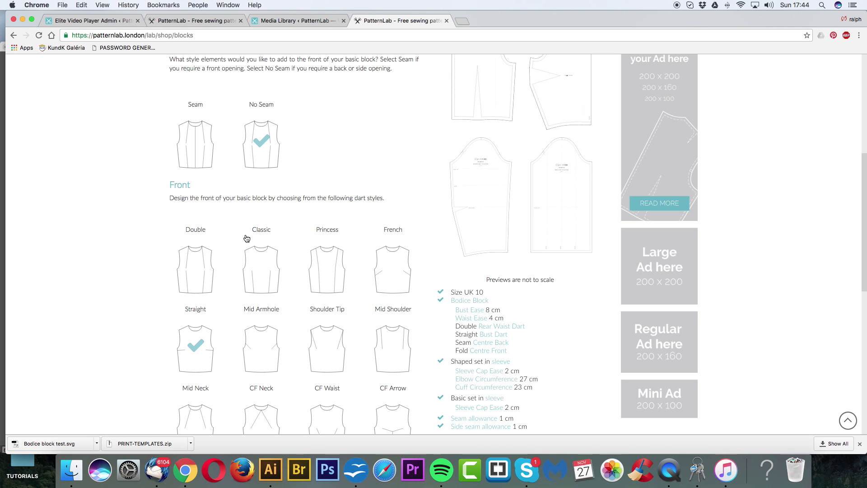
{"action": "left_click", "coordinate": [22, 19]}
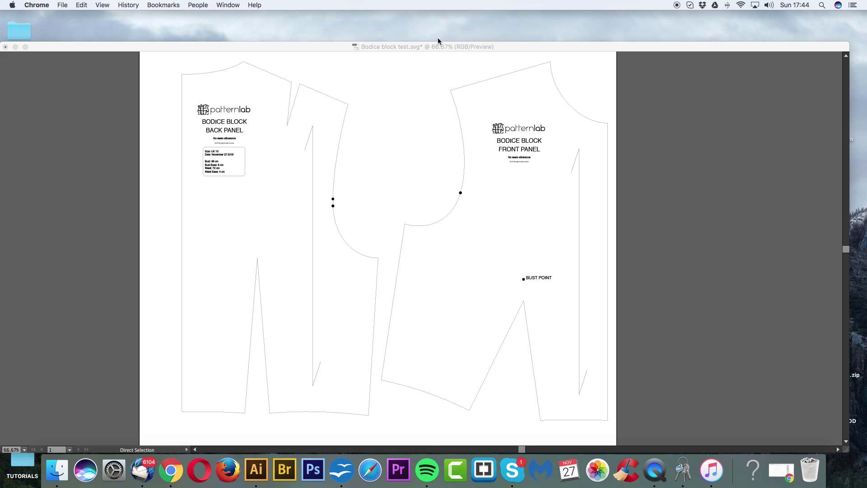
{"action": "left_click", "coordinate": [437, 67]}
{"action": "scroll", "coordinate": [677, 277], "scroll_direction": "down", "scroll_amount": 2}
{"action": "scroll", "coordinate": [677, 278], "scroll_direction": "up", "scroll_amount": 1}
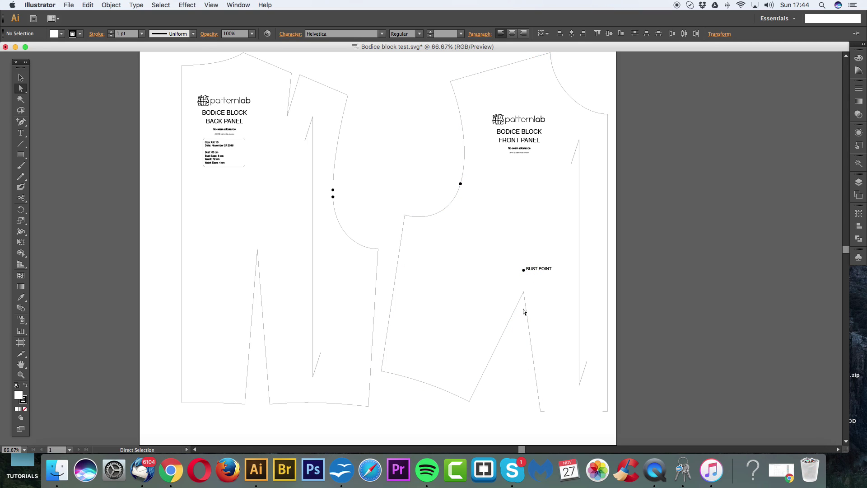
Try moving the tip of the front panel's waist dart up to the bust point, and undo the move.
{"action": "left_click_drag", "start_coordinate": [524, 293], "coordinate": [524, 271]}
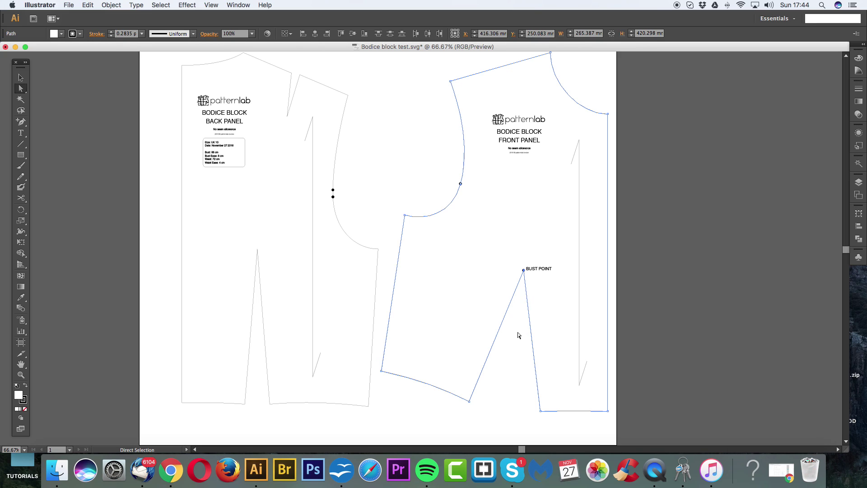
{"action": "key", "text": "v"}
{"action": "key", "text": "ctrl+z"}
{"action": "key", "text": "a"}
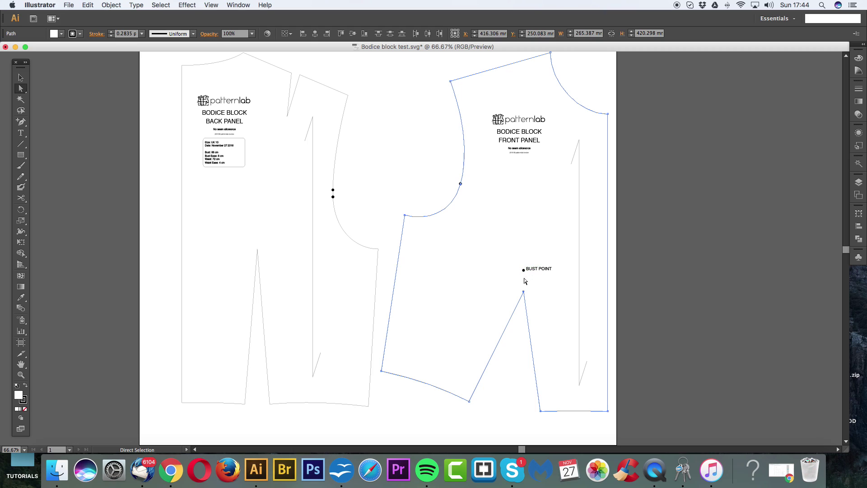
{"action": "left_click", "coordinate": [522, 320]}
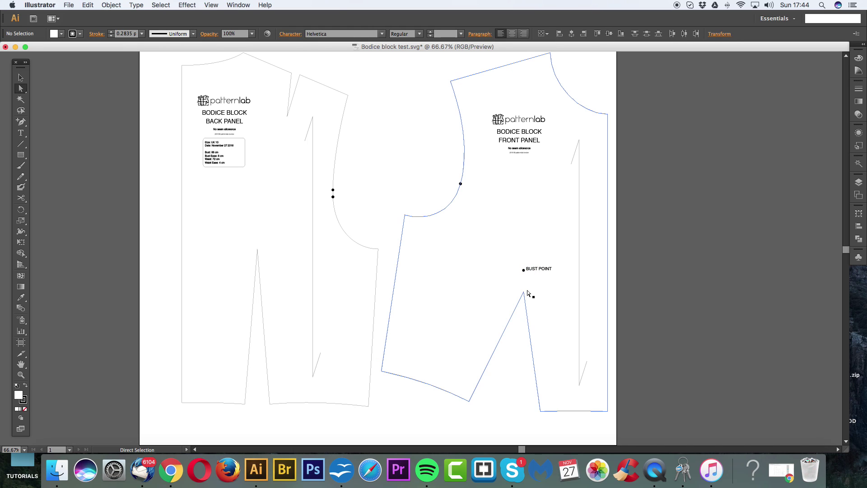
Move the tip of the front panel's waist dart up and snap it precisely onto the centre of the bust point marker.
{"action": "left_click_drag", "start_coordinate": [525, 291], "coordinate": [525, 271]}
{"action": "key", "text": "super+equal"}
{"action": "key", "text": "super+equal"}
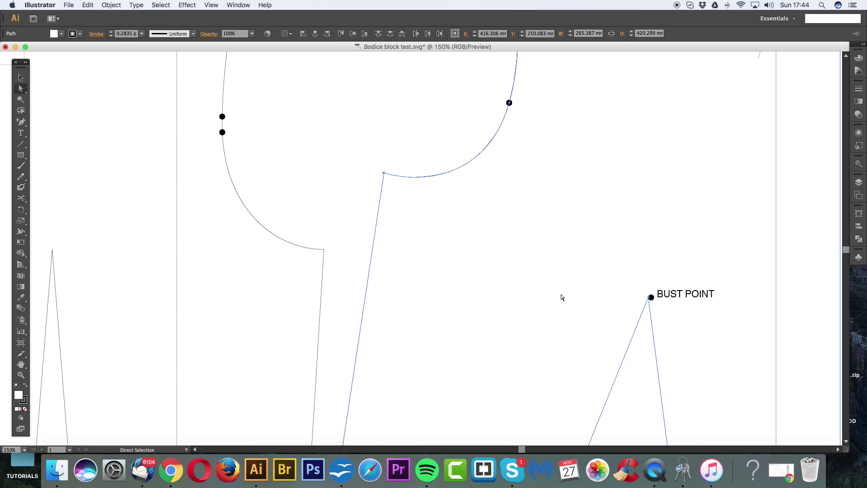
{"action": "key", "text": "super+equal"}
{"action": "key", "text": "super+equal"}
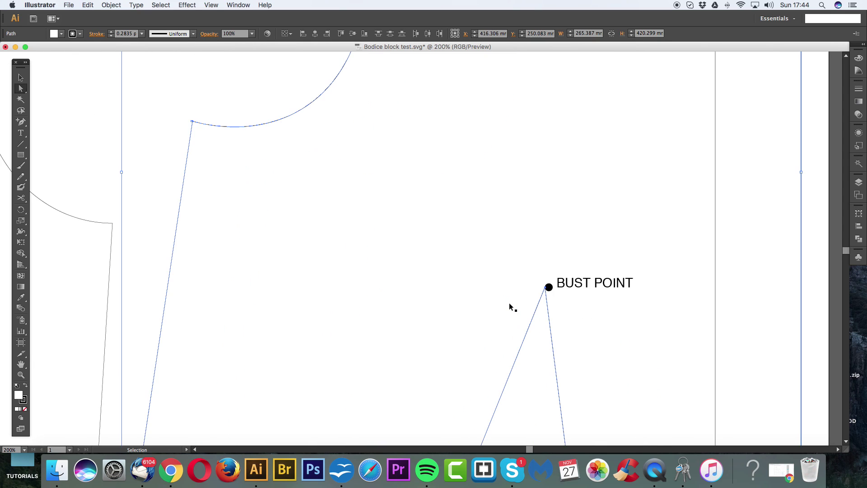
{"action": "left_click_drag", "start_coordinate": [608, 307], "coordinate": [612, 307]}
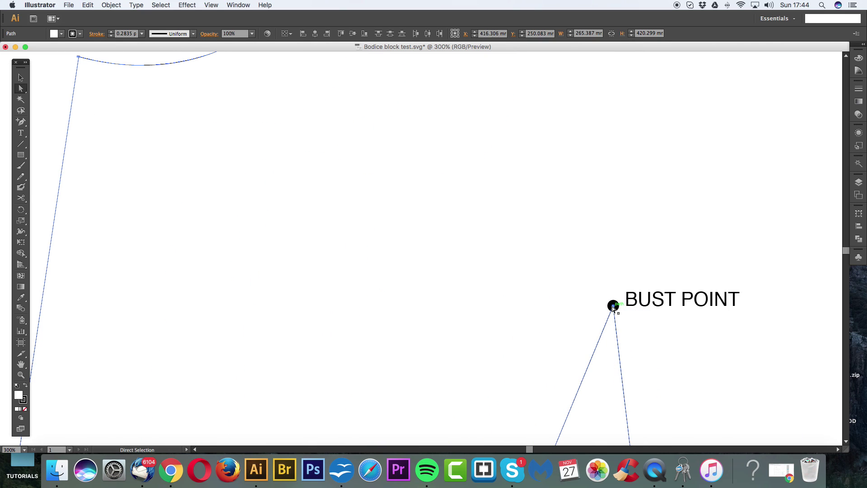
{"action": "key", "text": "super+minus"}
{"action": "key", "text": "super+minus"}
{"action": "key", "text": "super+minus"}
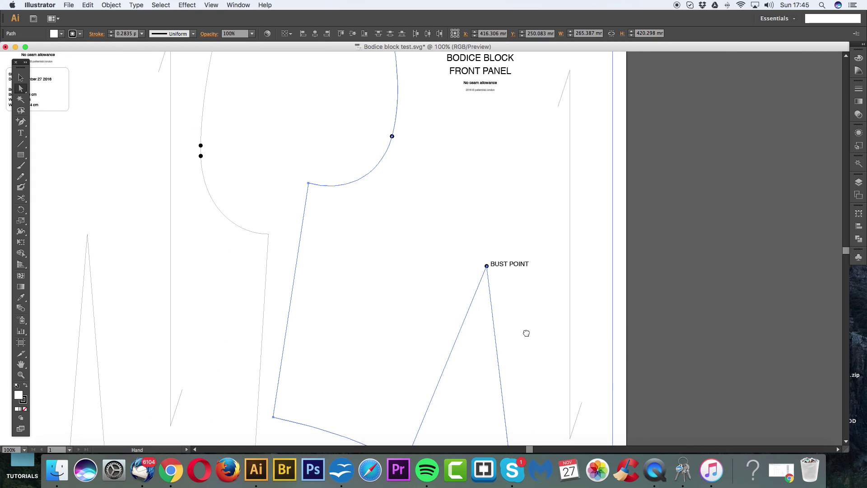
Deselect the front panel outline and set up the Line Segment tool with no fill and a bright red stroke.
{"action": "key", "text": "super+minus"}
{"action": "left_click_drag", "start_coordinate": [577, 284], "coordinate": [488, 309]}
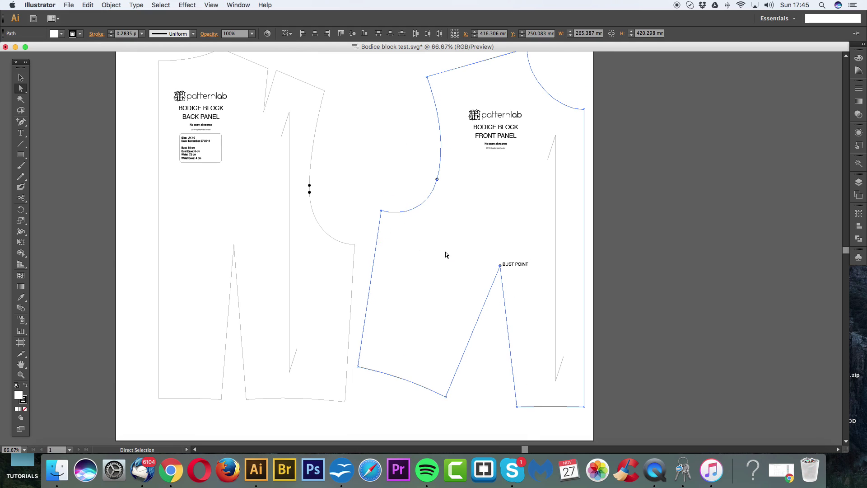
{"action": "left_click", "coordinate": [500, 266]}
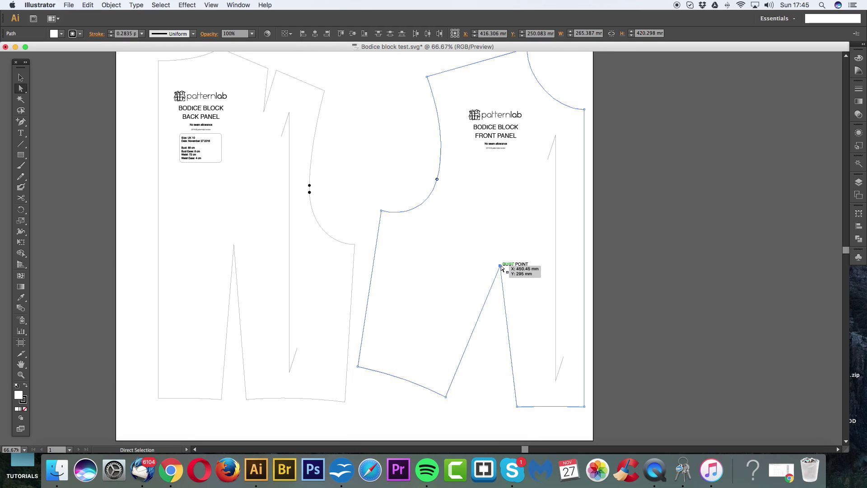
{"action": "left_click", "coordinate": [499, 297]}
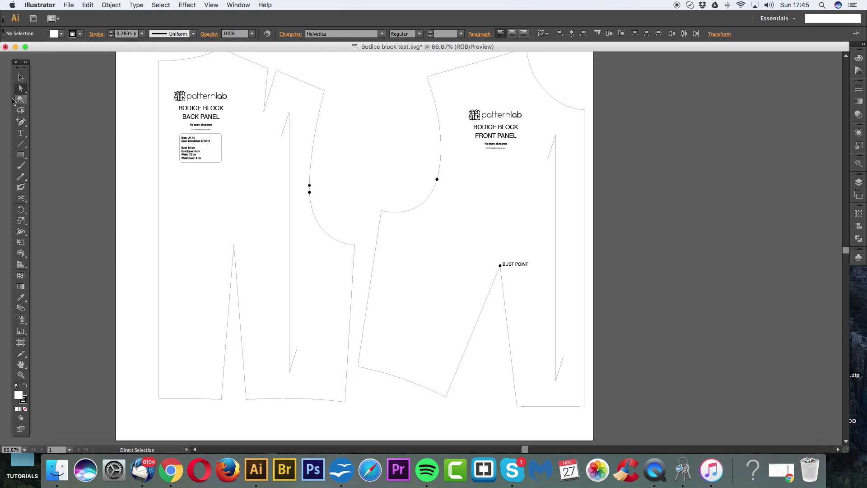
{"action": "left_click", "coordinate": [21, 144]}
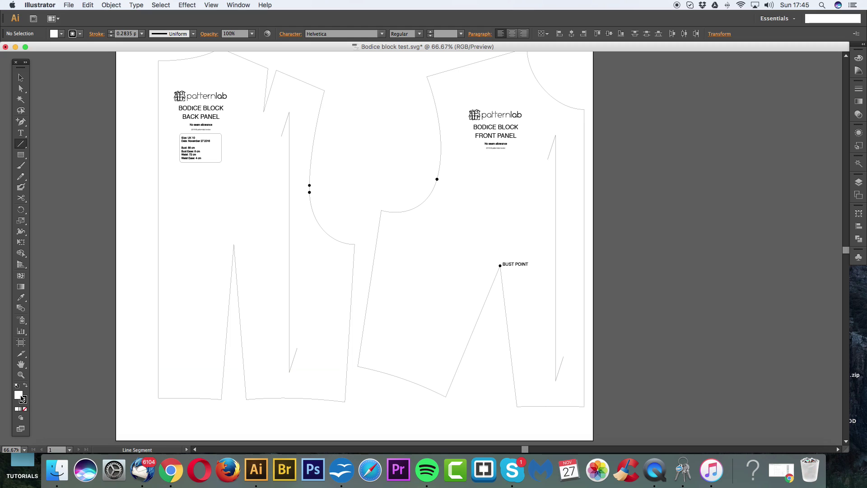
{"action": "left_click", "coordinate": [25, 409]}
{"action": "double_click", "coordinate": [23, 402]}
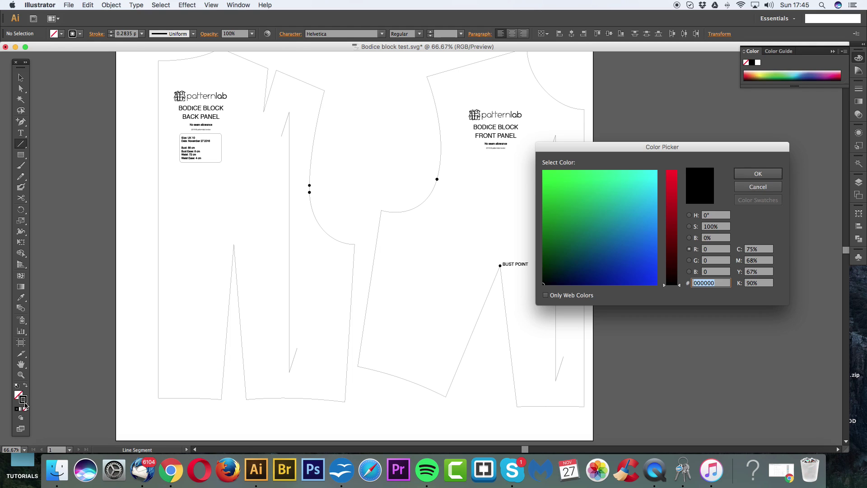
{"action": "left_click", "coordinate": [677, 174]}
{"action": "left_click", "coordinate": [758, 174]}
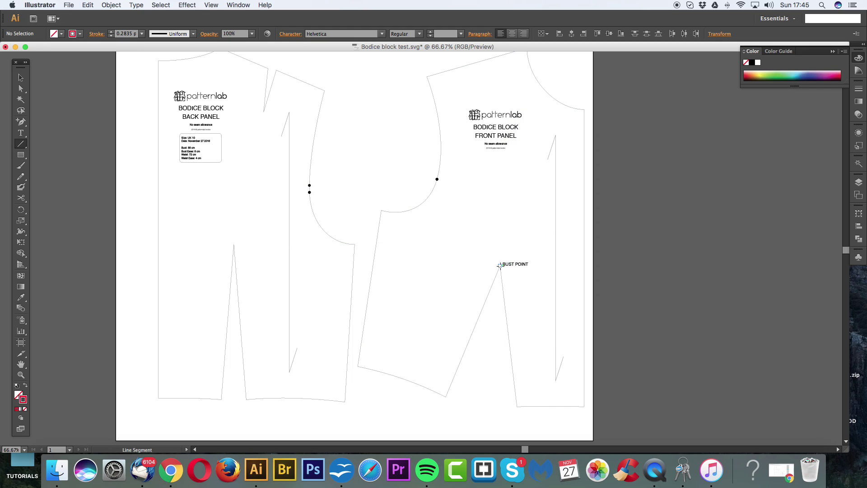
Draw a dart guide line about 151 mm long from the centre of the bust point marker up across the armhole curve.
{"action": "key", "text": "super+equal"}
{"action": "key", "text": "super+equal"}
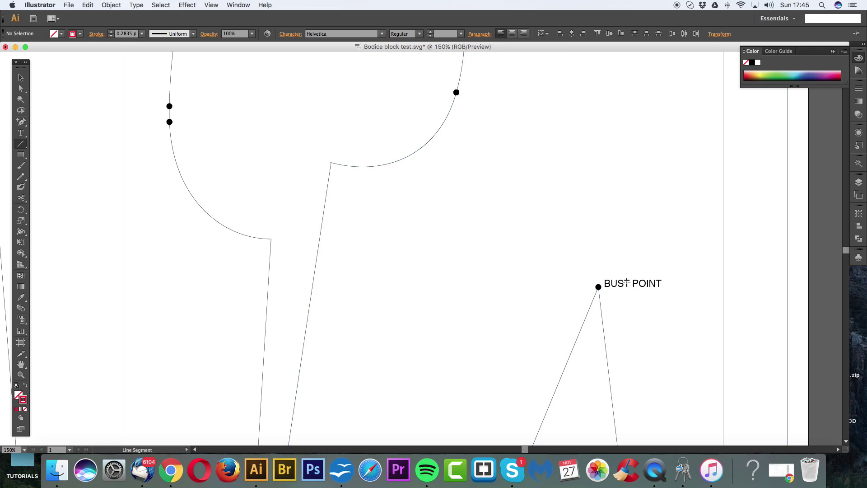
{"action": "left_click_drag", "start_coordinate": [598, 287], "coordinate": [370, 136]}
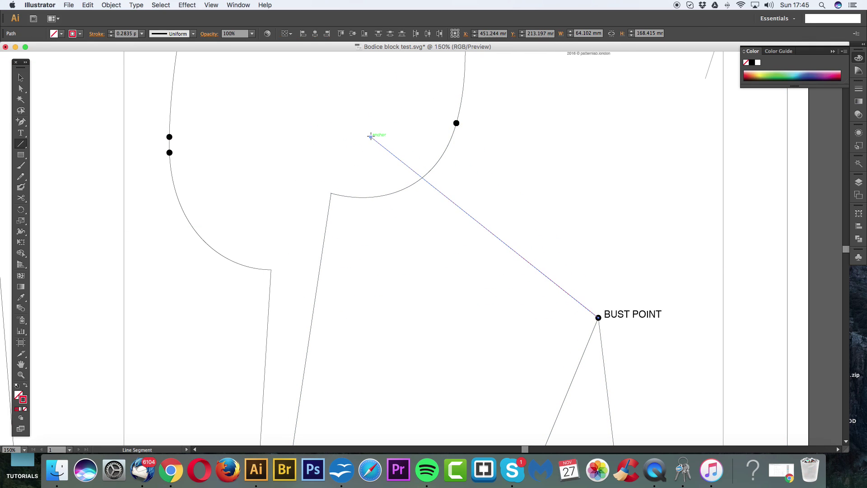
{"action": "key", "text": "super+minus"}
{"action": "key", "text": "super+minus"}
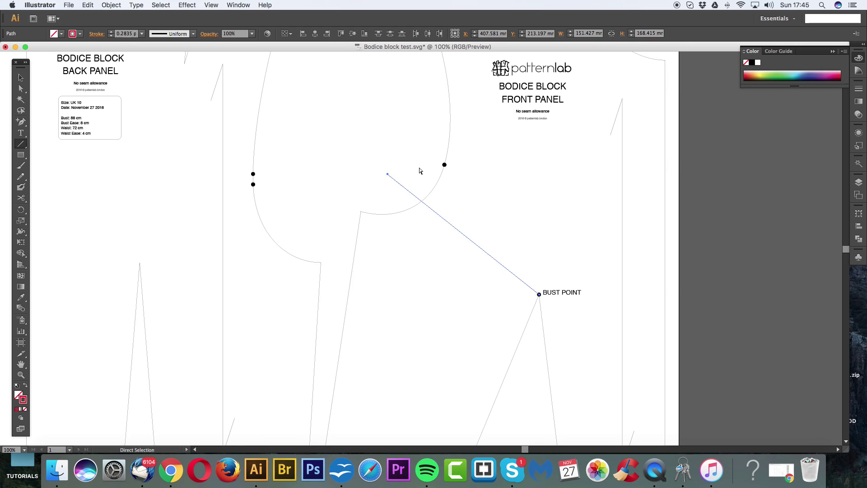
Swing the guide line's free end around the front panel to try other dart positions, leaving it just beyond the side seam.
{"action": "left_click", "coordinate": [20, 88]}
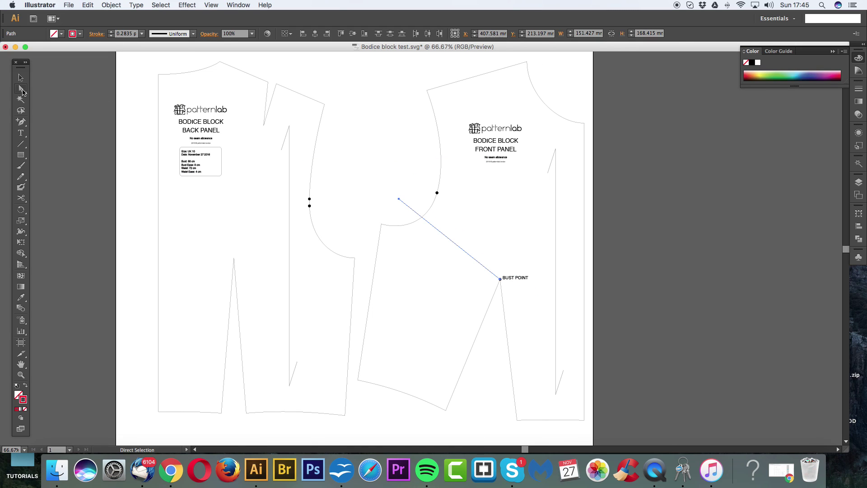
{"action": "left_click", "coordinate": [391, 172]}
{"action": "left_click_drag", "start_coordinate": [398, 200], "coordinate": [556, 93]}
{"action": "left_click_drag", "start_coordinate": [597, 269], "coordinate": [364, 335]}
{"action": "scroll", "coordinate": [416, 338], "scroll_direction": "down", "scroll_amount": 4}
{"action": "scroll", "coordinate": [415, 339], "scroll_direction": "right", "scroll_amount": 3}
{"action": "left_click", "coordinate": [368, 300]}
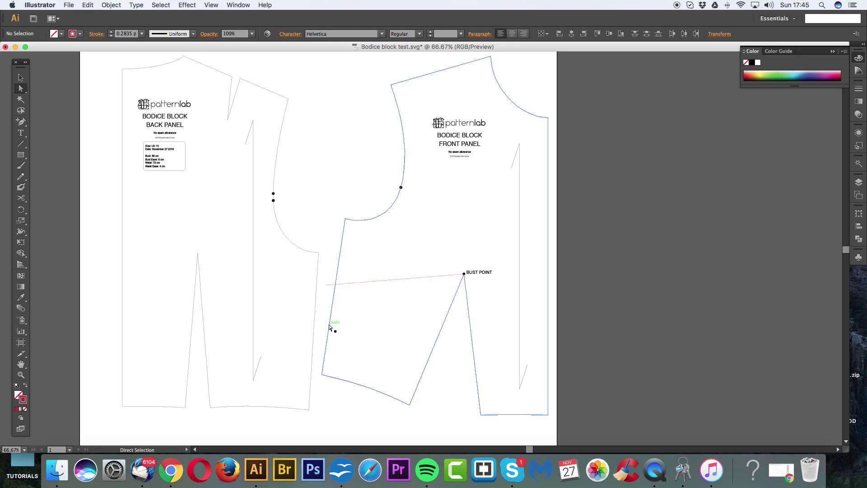
{"action": "scroll", "coordinate": [332, 325], "scroll_direction": "right", "scroll_amount": 3}
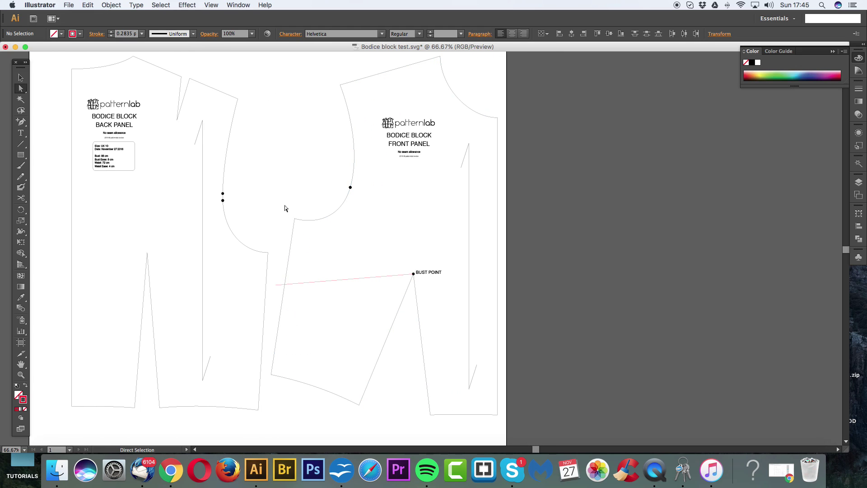
Draw a 100 mm measuring line at 282° from the front panel's underarm point, and deselect it.
{"action": "left_click", "coordinate": [21, 144]}
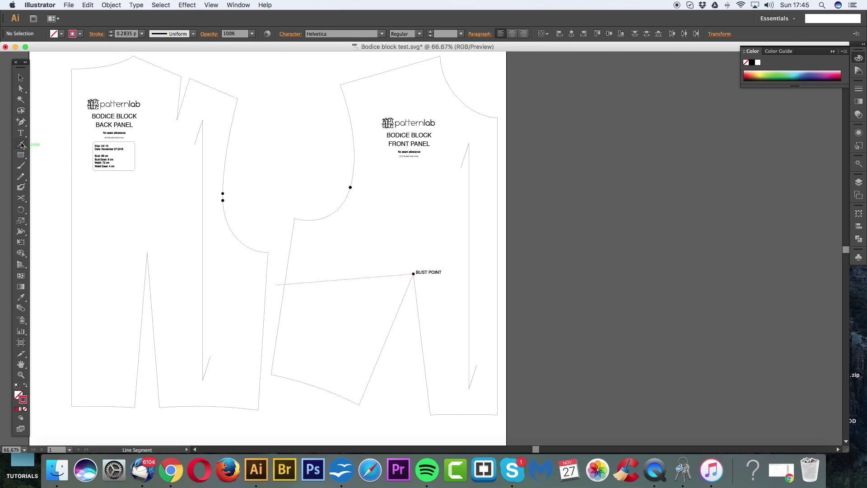
{"action": "left_click", "coordinate": [294, 218]}
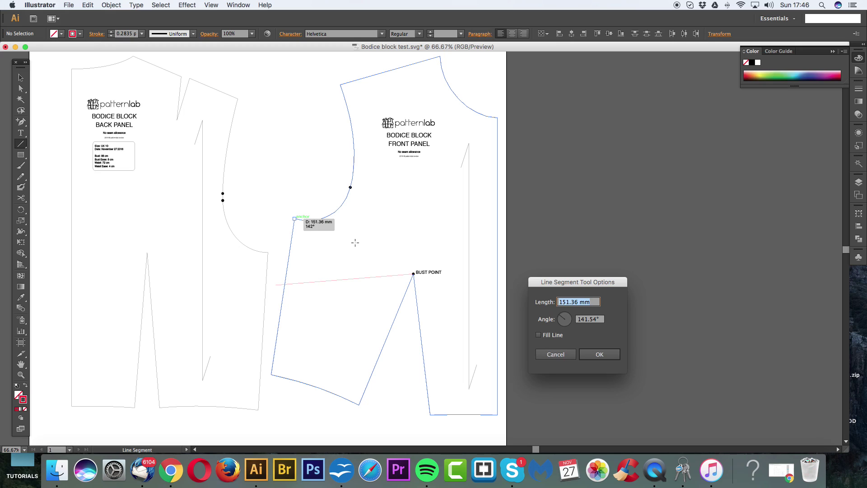
{"action": "type", "text": "100"}
{"action": "left_click", "coordinate": [566, 326]}
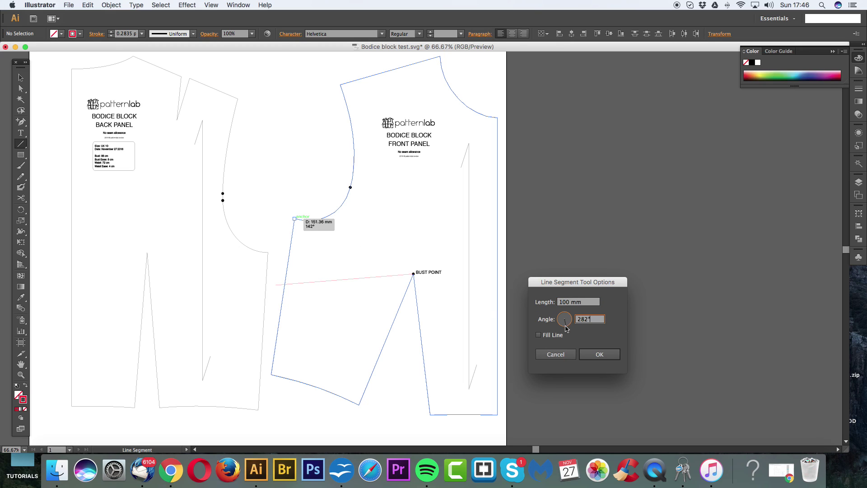
{"action": "left_click", "coordinate": [600, 354]}
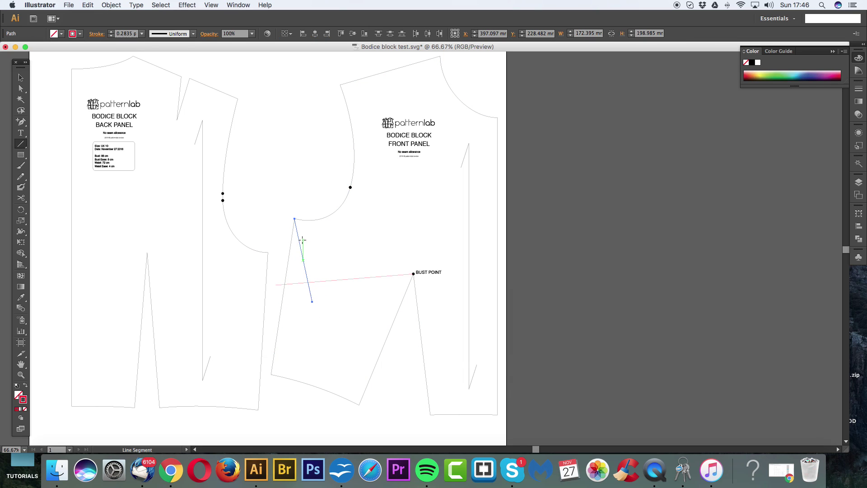
{"action": "key", "text": "super+5"}
{"action": "key", "text": "a"}
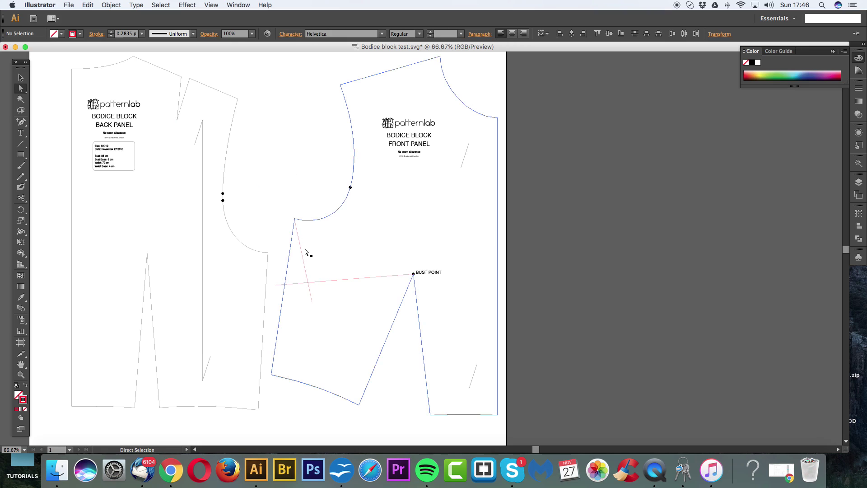
Rotate the 100 mm measuring line about the underarm point until it lies along the front panel's side seam.
{"action": "left_click", "coordinate": [301, 249]}
{"action": "left_click", "coordinate": [21, 209]}
{"action": "left_click", "coordinate": [295, 219]}
{"action": "left_click_drag", "start_coordinate": [310, 303], "coordinate": [284, 305]}
{"action": "key", "text": "a"}
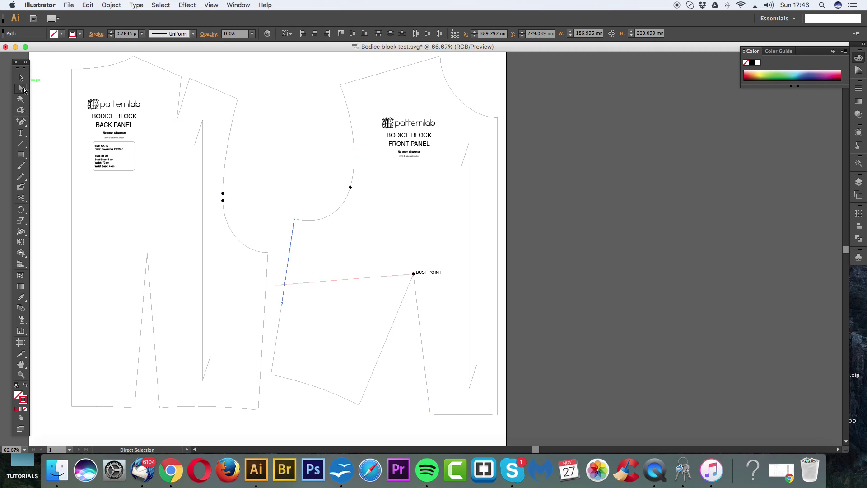
{"action": "left_click", "coordinate": [315, 193]}
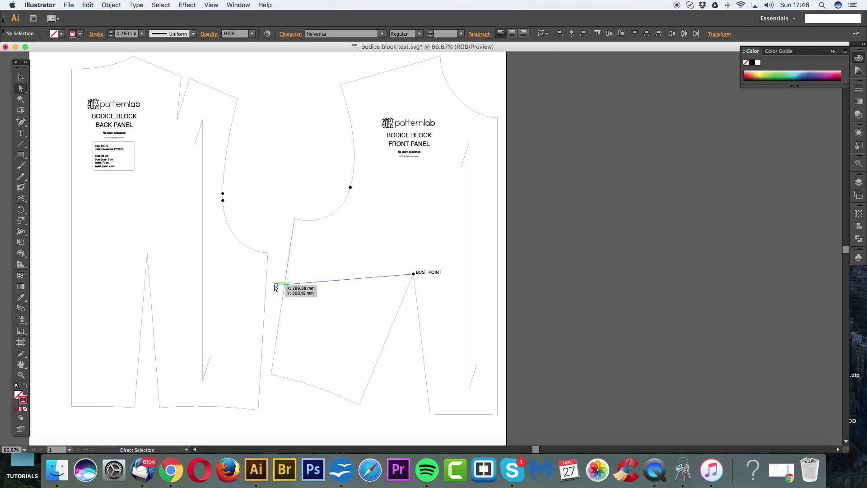
Snap the dart guide's free end to the lower end of the 100 mm measuring line, and delete the measuring line.
{"action": "left_click_drag", "start_coordinate": [276, 286], "coordinate": [282, 305]}
{"action": "left_click", "coordinate": [287, 265]}
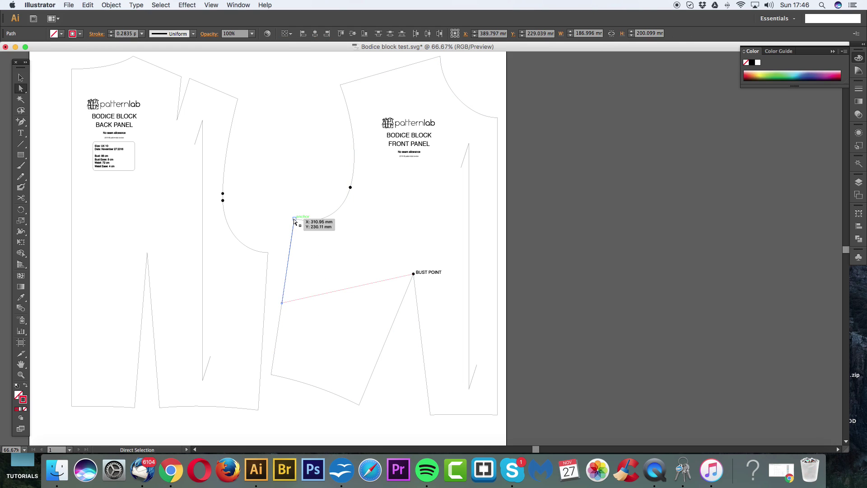
{"action": "key", "text": "super+shift+a"}
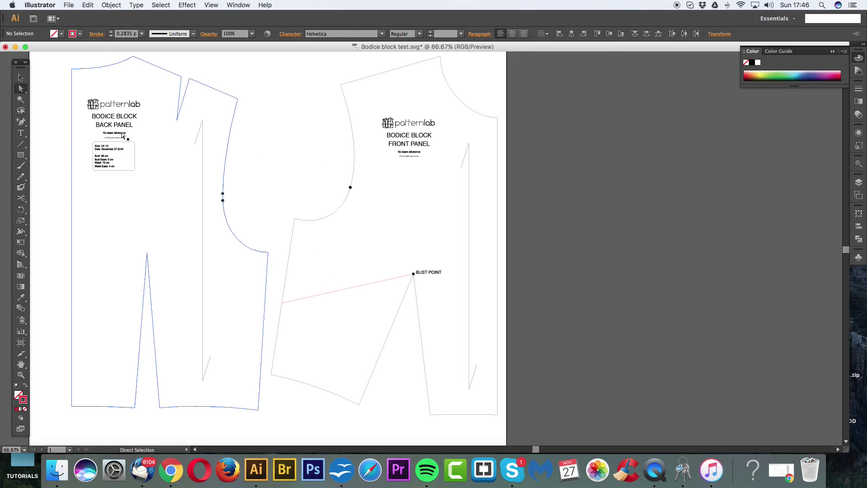
Draw a 20 mm measuring line at 270° from the front panel's centre front neck point.
{"action": "left_click", "coordinate": [21, 144]}
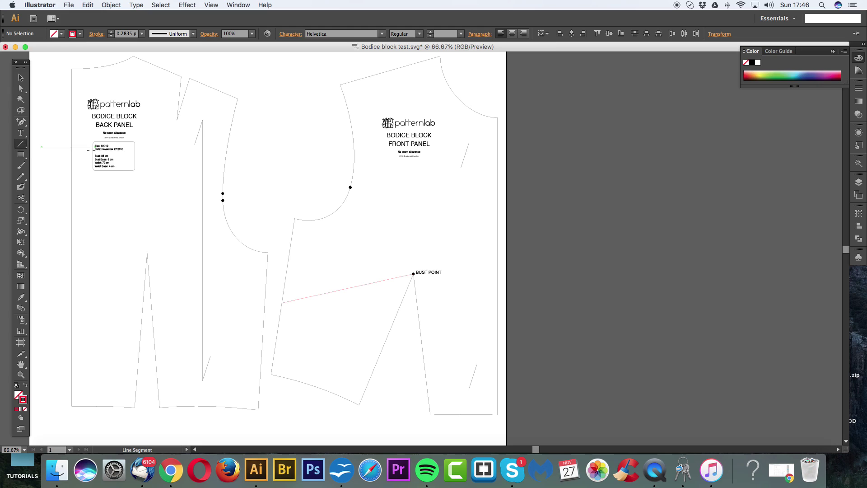
{"action": "left_click", "coordinate": [498, 118]}
{"action": "type", "text": "20"}
{"action": "key", "text": "Tab"}
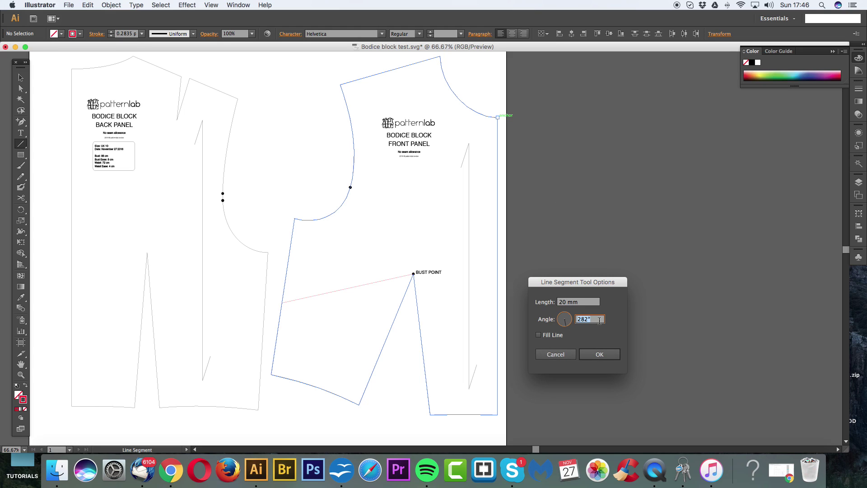
{"action": "type", "text": "270"}
{"action": "left_click", "coordinate": [588, 355]}
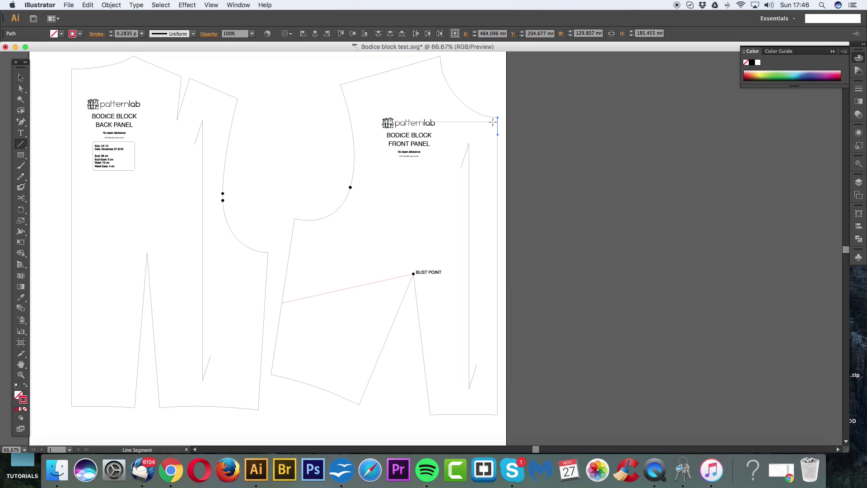
Rotate the 20 mm measuring line about the centre front neck point to line it up with the centre front edge.
{"action": "left_click", "coordinate": [21, 88]}
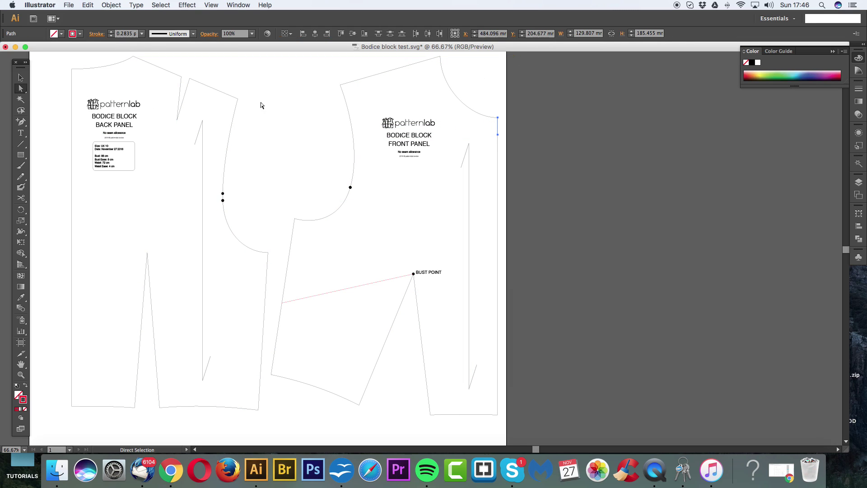
{"action": "left_click", "coordinate": [21, 209]}
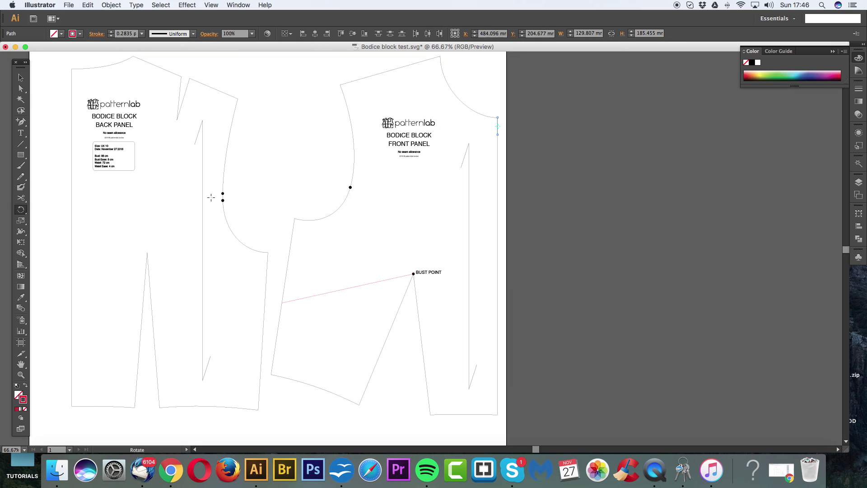
{"action": "left_click", "coordinate": [497, 118]}
{"action": "mouse_move", "coordinate": [499, 134]}
{"action": "left_mouse_down"}
{"action": "mouse_move", "coordinate": [470, 128]}
{"action": "mouse_move", "coordinate": [508, 140]}
{"action": "mouse_move", "coordinate": [546, 137]}
{"action": "mouse_move", "coordinate": [501, 138]}
{"action": "left_mouse_up"}
{"action": "left_click", "coordinate": [20, 88]}
{"action": "left_click", "coordinate": [291, 194]}
Move the dart guide's free end from the side seam to the lower end of the 20 mm line on the centre front.
{"action": "left_click", "coordinate": [284, 302]}
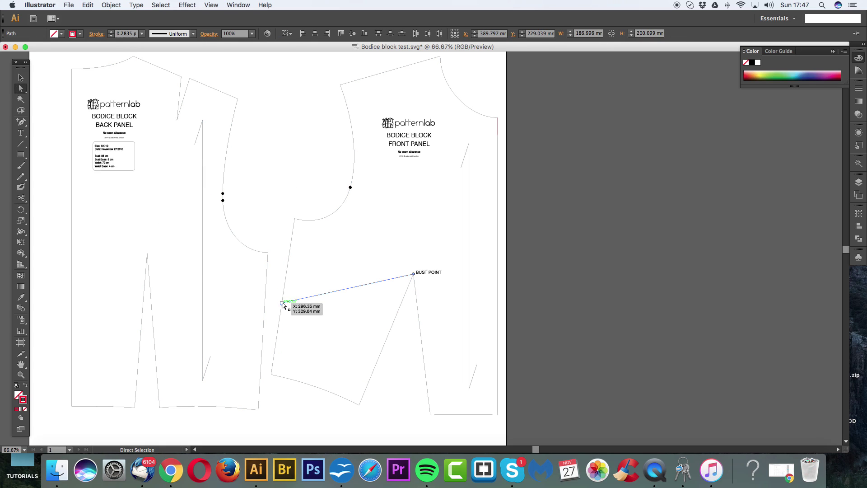
{"action": "left_click", "coordinate": [277, 284]}
{"action": "left_click_drag", "start_coordinate": [282, 303], "coordinate": [498, 136]}
{"action": "left_click", "coordinate": [503, 123]}
Delete the 20 mm measuring line from the centre front, leaving the panel outline and the dart guide in place.
{"action": "left_click", "coordinate": [498, 128]}
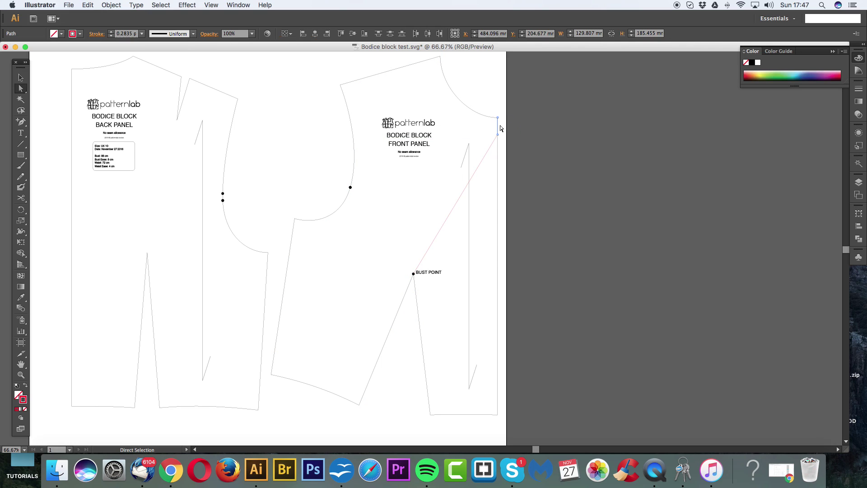
{"action": "left_click", "coordinate": [500, 129]}
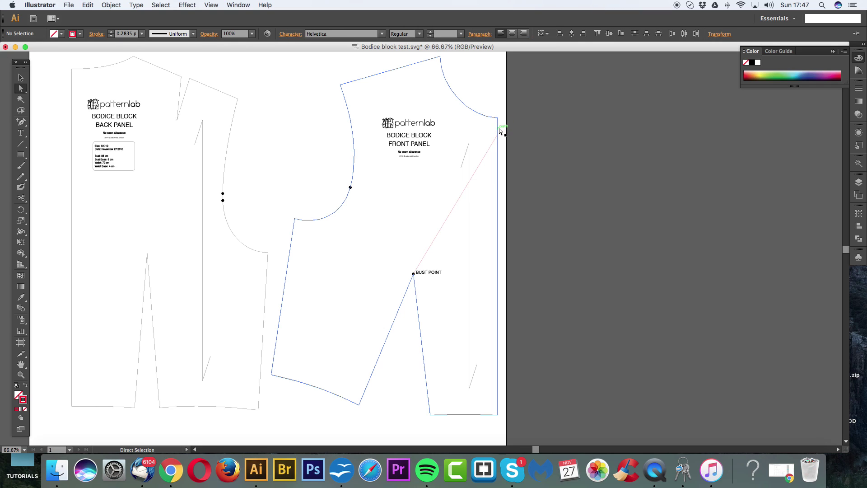
{"action": "key", "text": "super+z"}
{"action": "left_click", "coordinate": [502, 110]}
{"action": "left_click", "coordinate": [500, 128]}
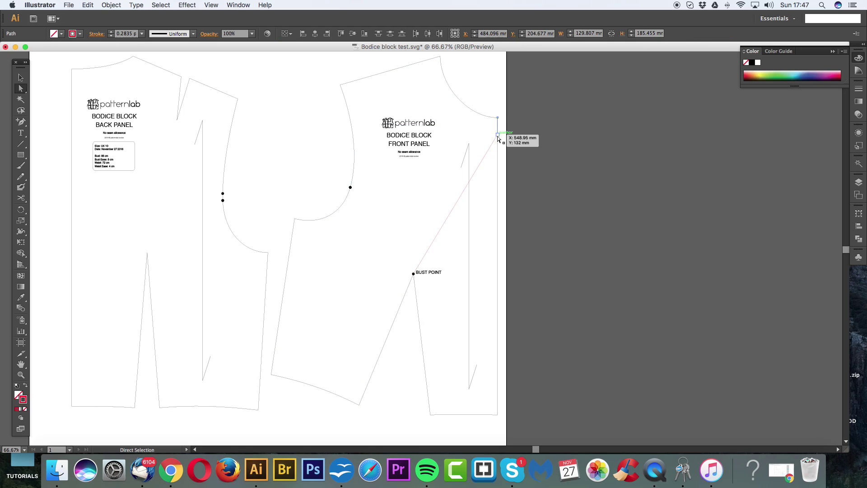
{"action": "left_click_drag", "start_coordinate": [499, 129], "coordinate": [499, 130]}
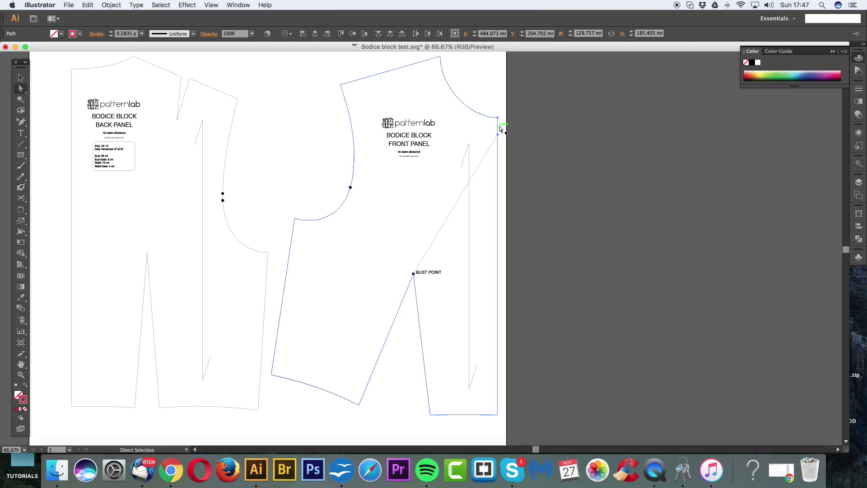
{"action": "left_click", "coordinate": [501, 129]}
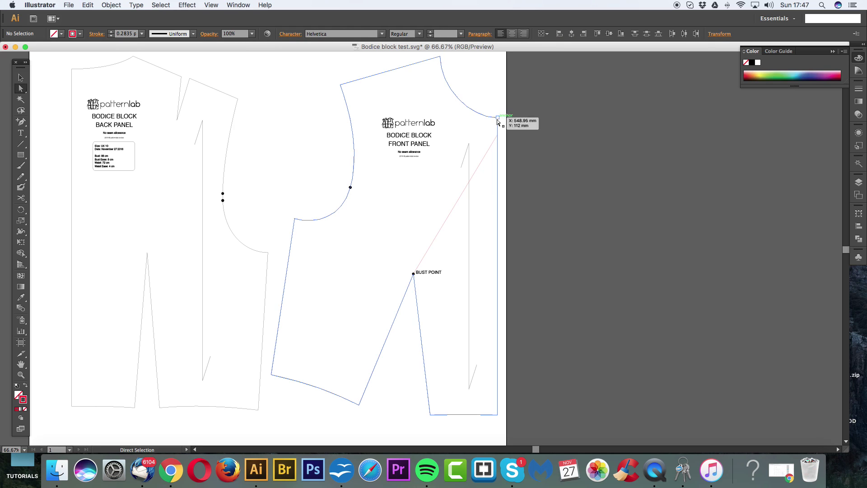
Cut the front panel outline with the Scissors tool at the dart guide's centre front end and at the bust point.
{"action": "left_click_drag", "start_coordinate": [563, 204], "coordinate": [628, 206]}
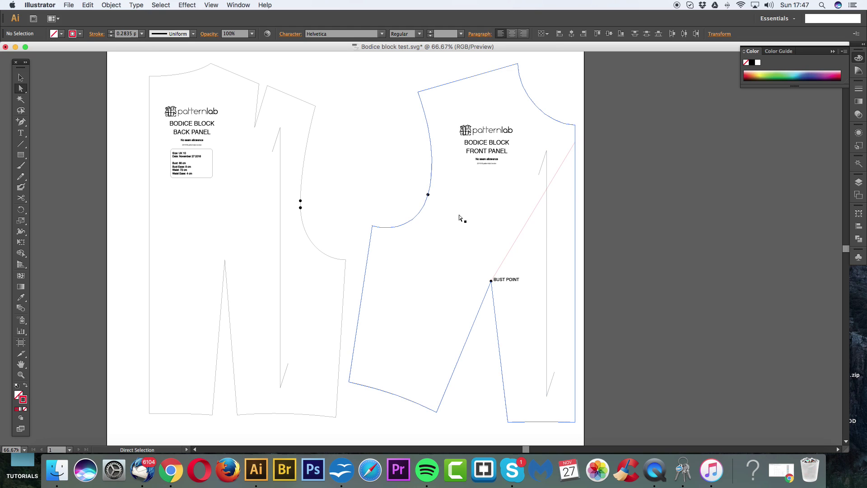
{"action": "left_click", "coordinate": [577, 158]}
{"action": "left_click", "coordinate": [20, 199]}
{"action": "left_click", "coordinate": [575, 141]}
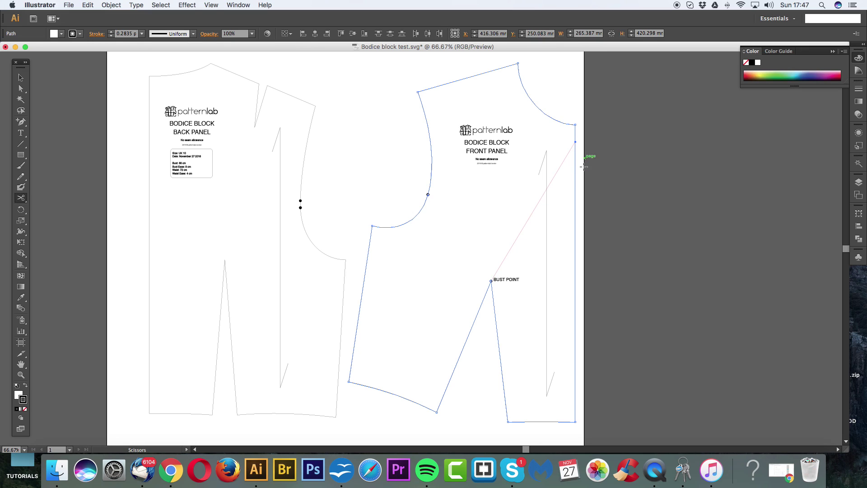
{"action": "left_click", "coordinate": [492, 281]}
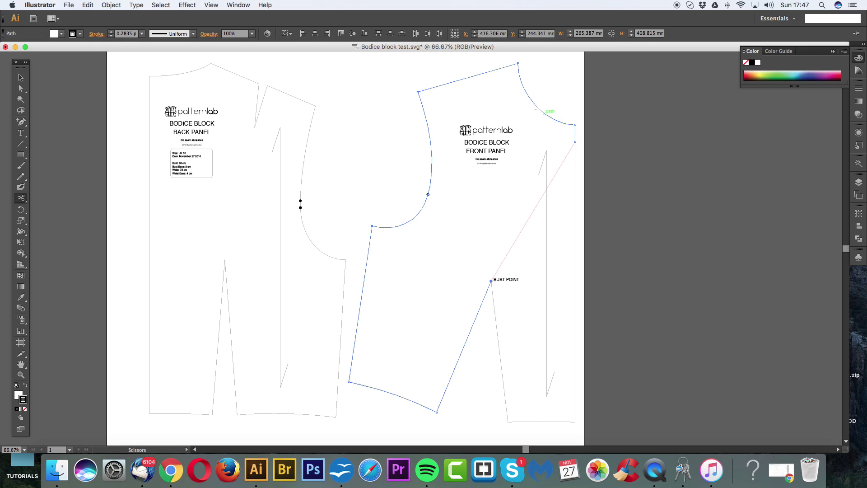
Delete the red dart guide running from the bust point to the centre front, keeping both cut pieces of the front panel outline.
{"action": "left_click", "coordinate": [20, 89]}
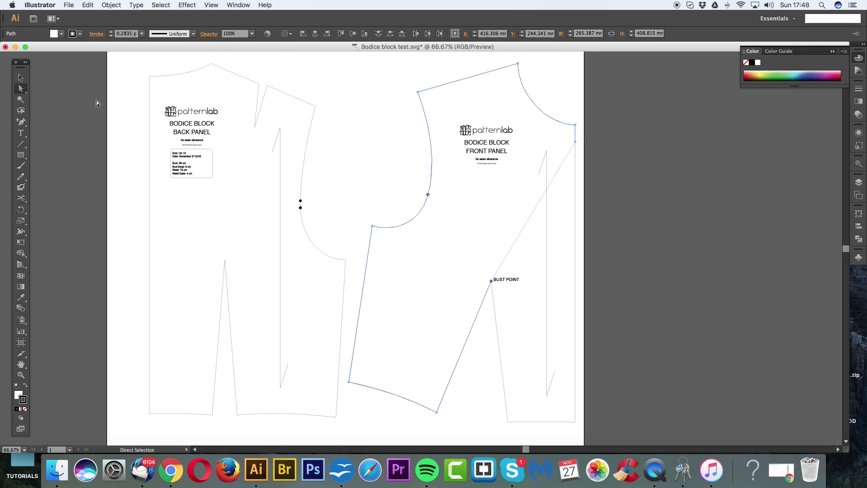
{"action": "left_click", "coordinate": [576, 171]}
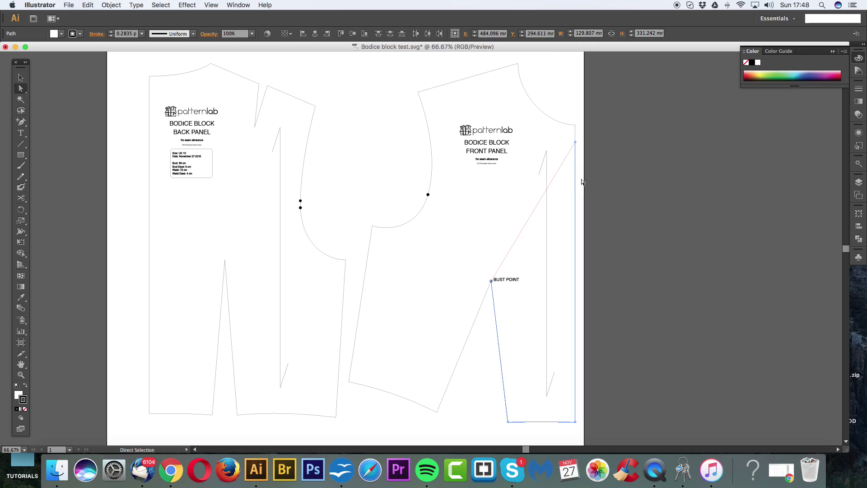
{"action": "left_click", "coordinate": [582, 178]}
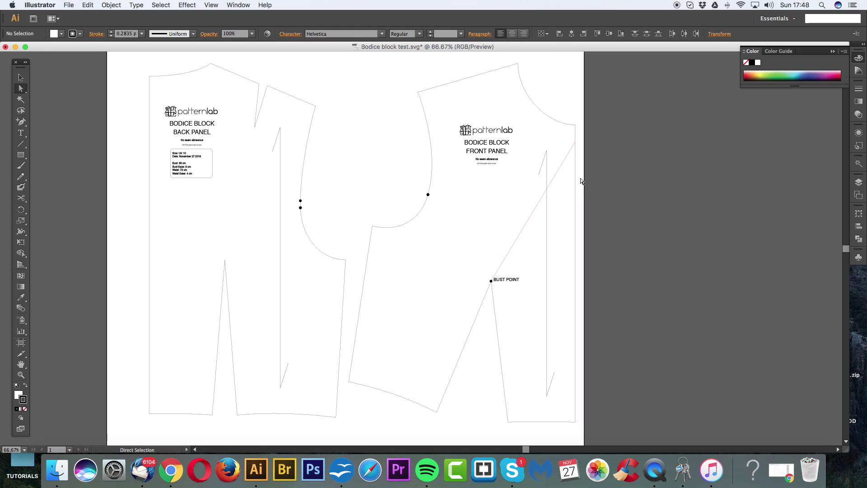
{"action": "left_click", "coordinate": [560, 171]}
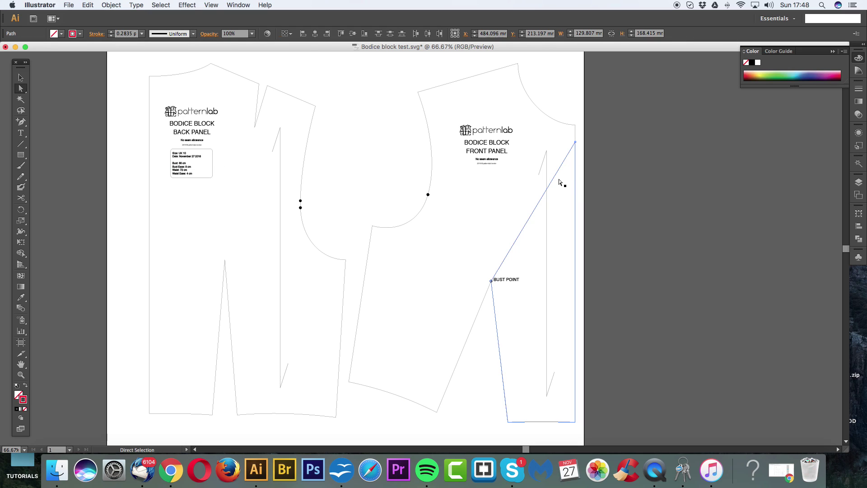
{"action": "left_click", "coordinate": [560, 183]}
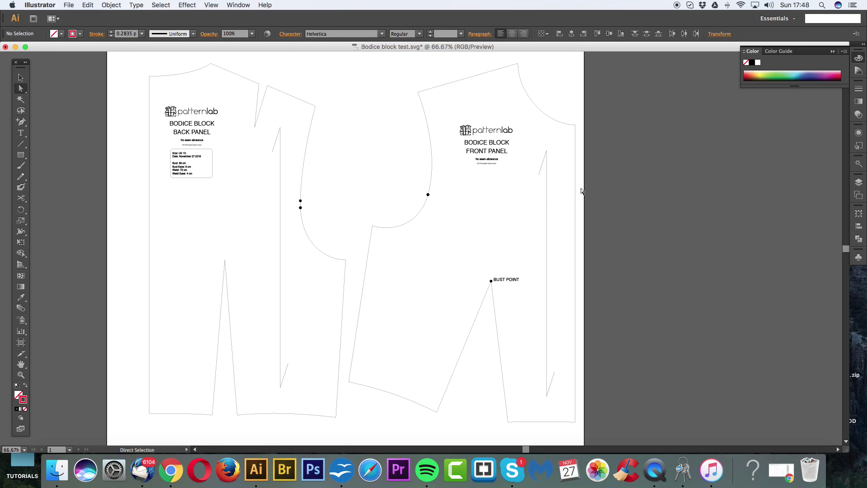
Close the open outline of the cut centre front piece using the Pathfinder Unite shape mode.
{"action": "left_click", "coordinate": [576, 187]}
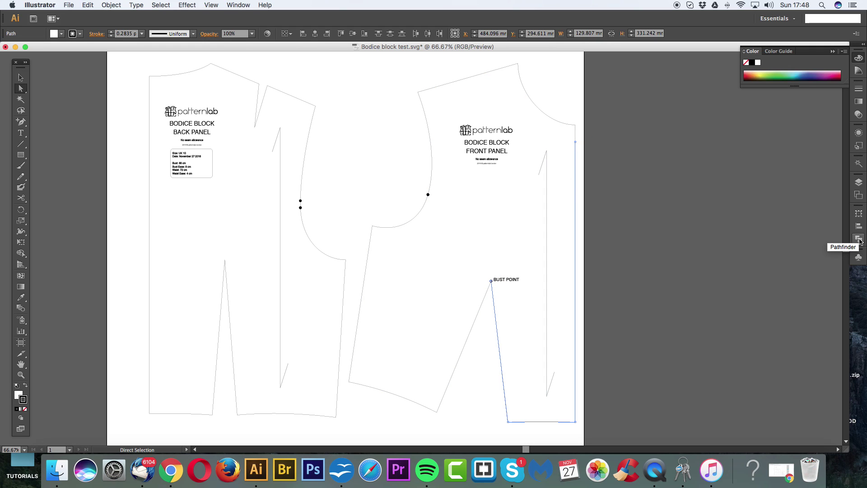
{"action": "left_click", "coordinate": [238, 5]}
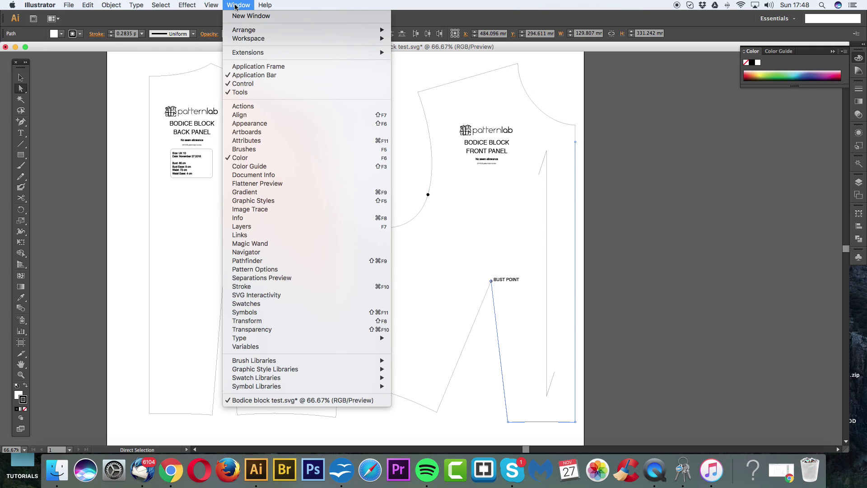
{"action": "left_click", "coordinate": [256, 262]}
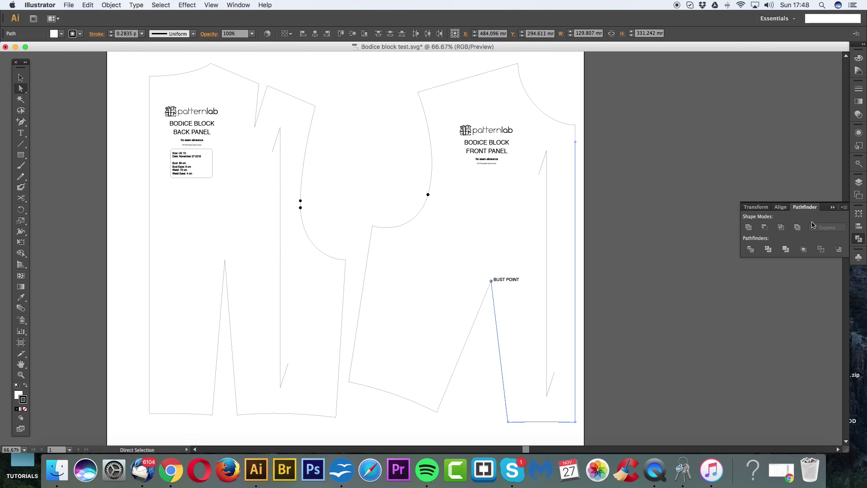
{"action": "left_click", "coordinate": [748, 228]}
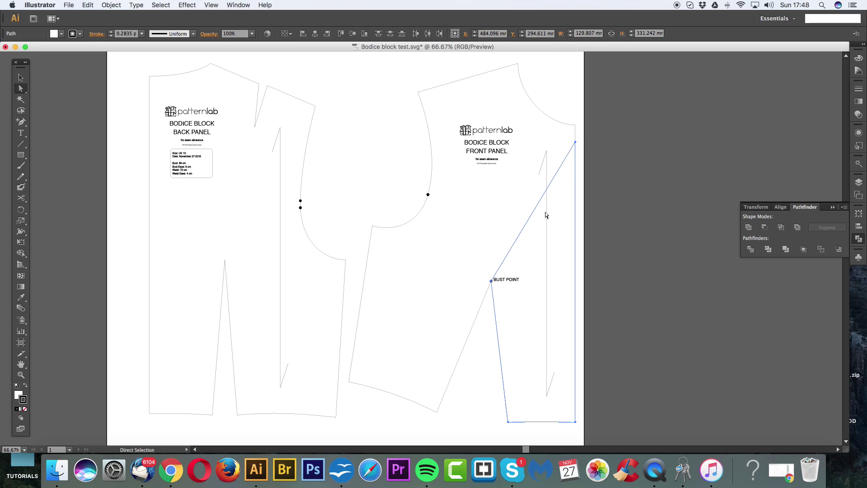
Close the open outline of the main front piece, with the armhole and side seam, using Pathfinder Unite.
{"action": "left_click", "coordinate": [485, 325]}
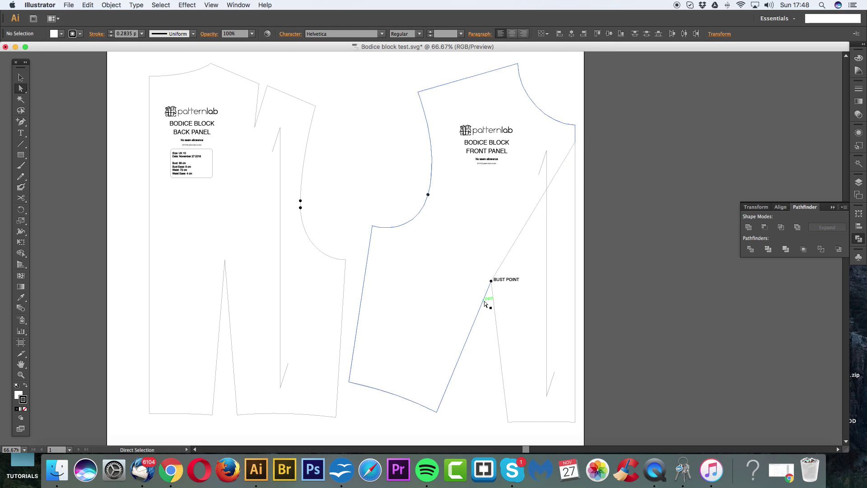
{"action": "left_click", "coordinate": [485, 303]}
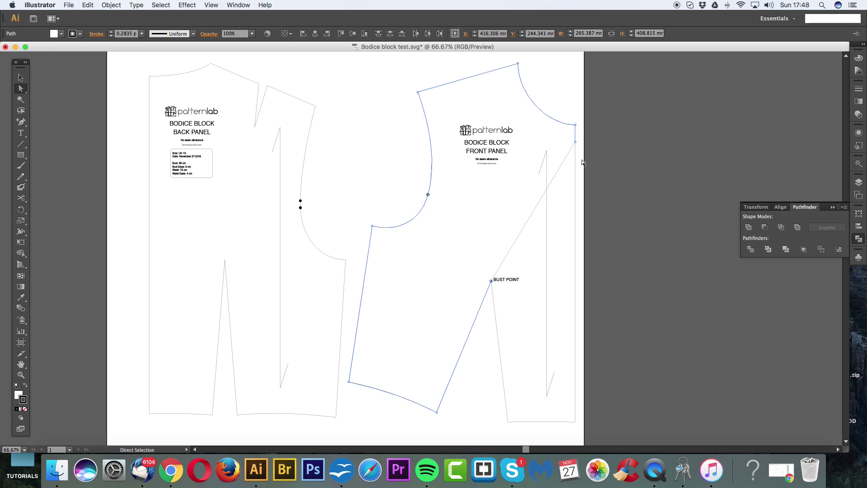
{"action": "left_click", "coordinate": [748, 227]}
{"action": "left_click", "coordinate": [399, 178]}
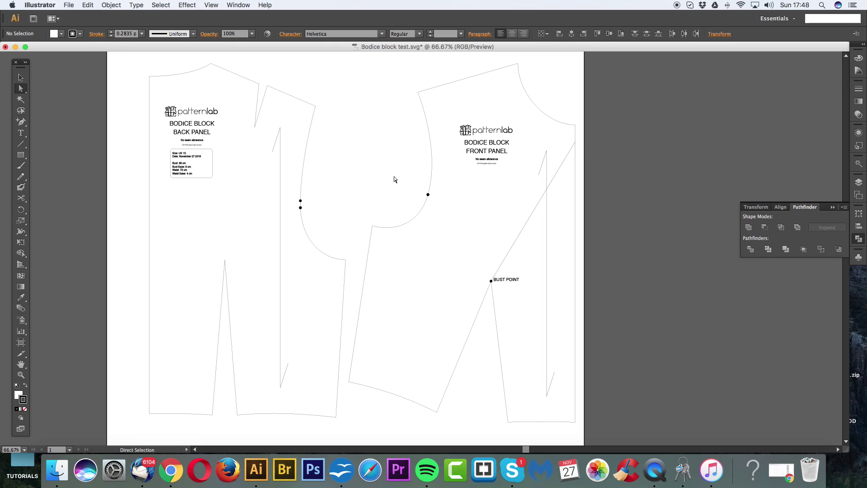
Ungroup the whole front panel so that its outlines, labels and marks are separate objects.
{"action": "left_click", "coordinate": [20, 77]}
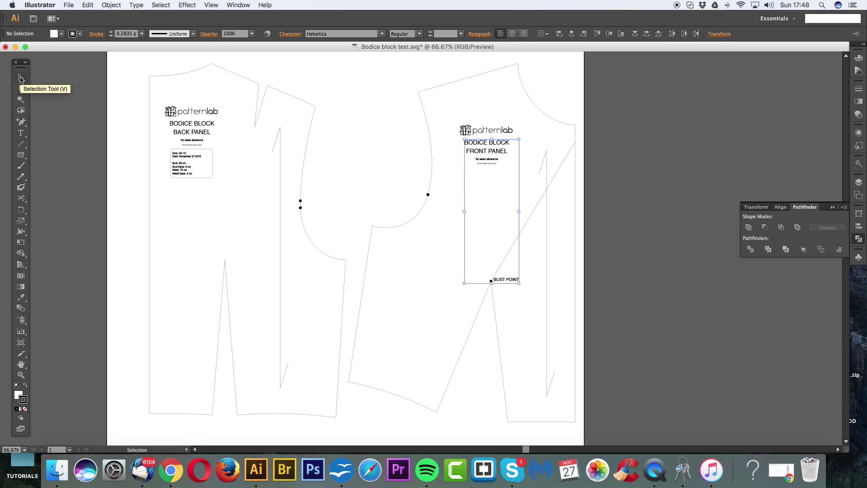
{"action": "left_click", "coordinate": [558, 124]}
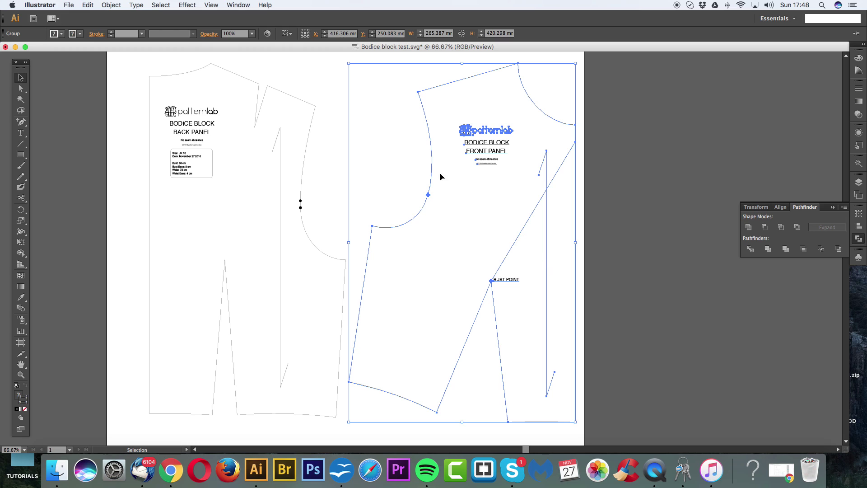
{"action": "left_click", "coordinate": [111, 5]}
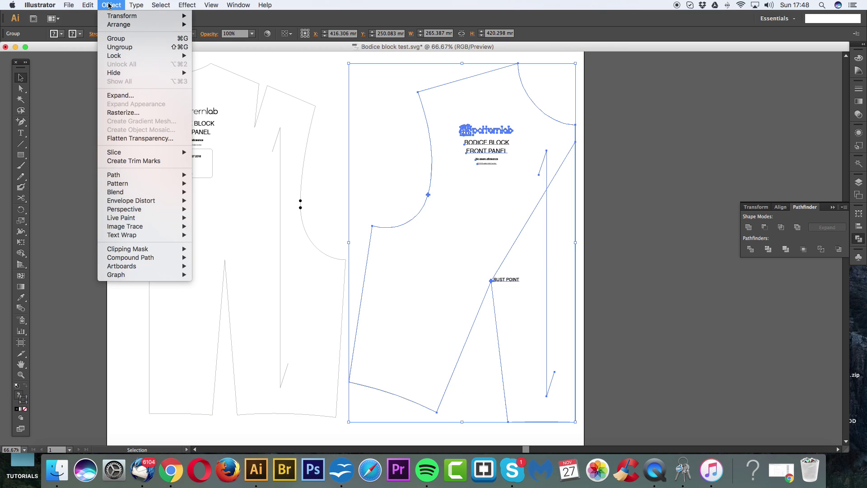
{"action": "left_click", "coordinate": [123, 49]}
{"action": "left_click", "coordinate": [415, 131]}
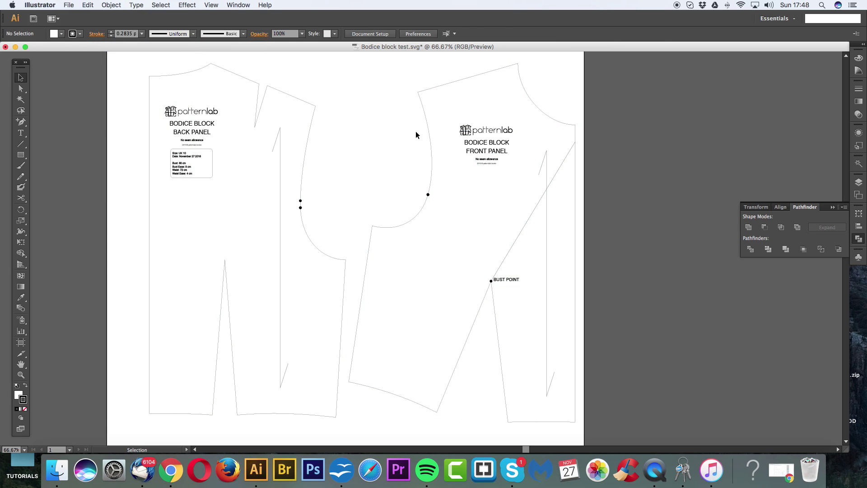
Check which front panel parts select separately: the armhole notch, grainline, centre front piece and main front piece.
{"action": "left_click", "coordinate": [429, 134]}
{"action": "left_click", "coordinate": [394, 141]}
{"action": "left_click", "coordinate": [490, 129]}
{"action": "left_click", "coordinate": [428, 195]}
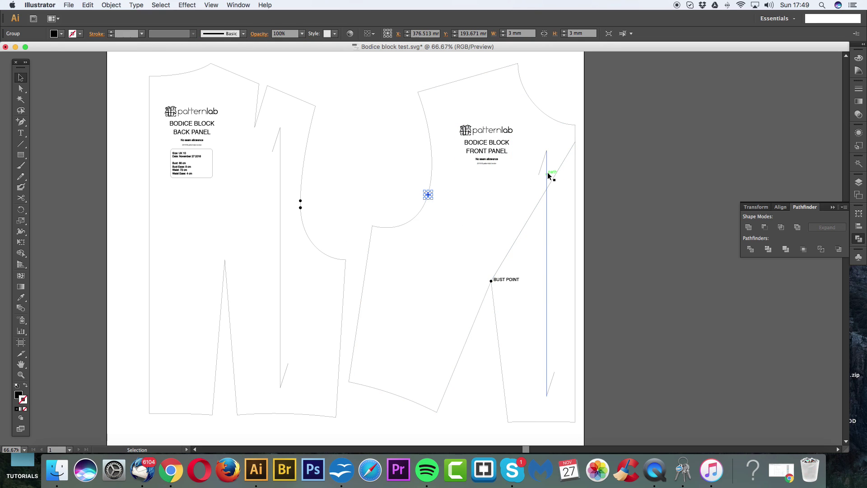
{"action": "left_click", "coordinate": [547, 199]}
{"action": "left_click", "coordinate": [574, 201]}
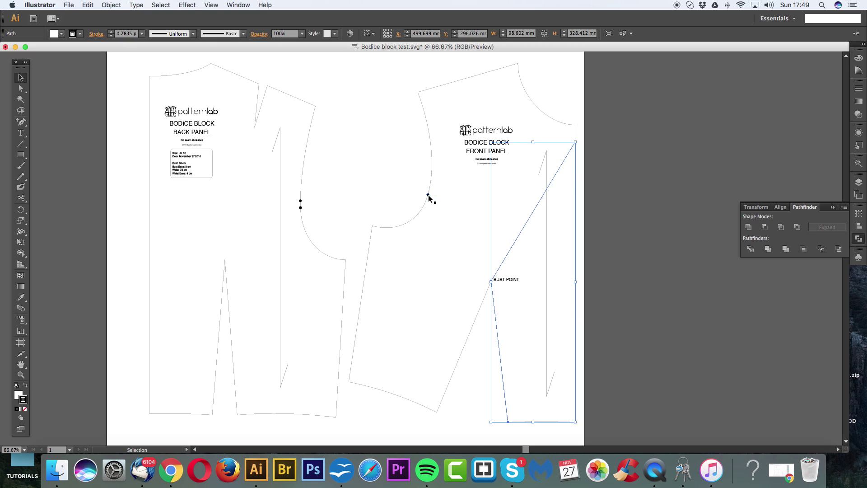
{"action": "left_click", "coordinate": [433, 168]}
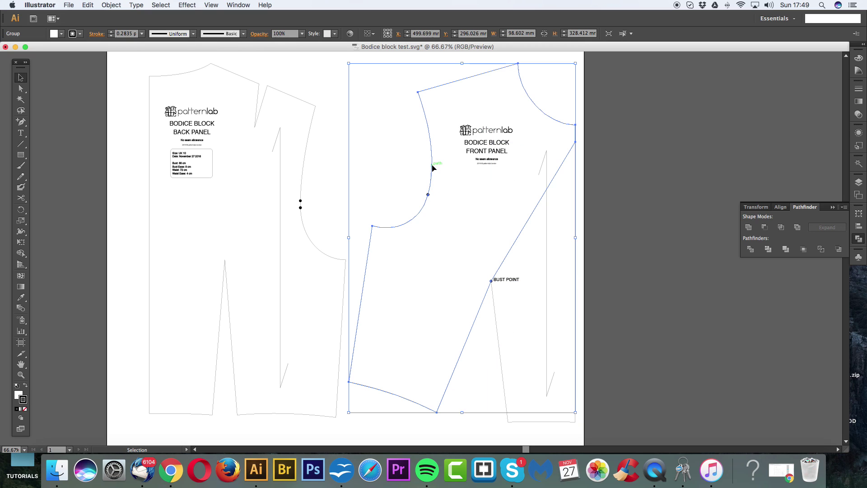
{"action": "left_click", "coordinate": [407, 182]}
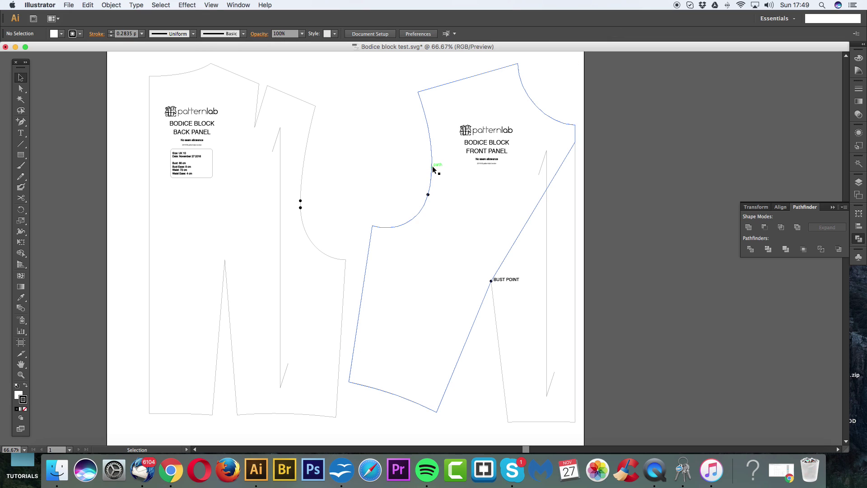
{"action": "mouse_move", "coordinate": [428, 195]}
{"action": "left_mouse_down"}
{"action": "mouse_move", "coordinate": [390, 194]}
{"action": "mouse_move", "coordinate": [428, 194]}
{"action": "left_mouse_up"}
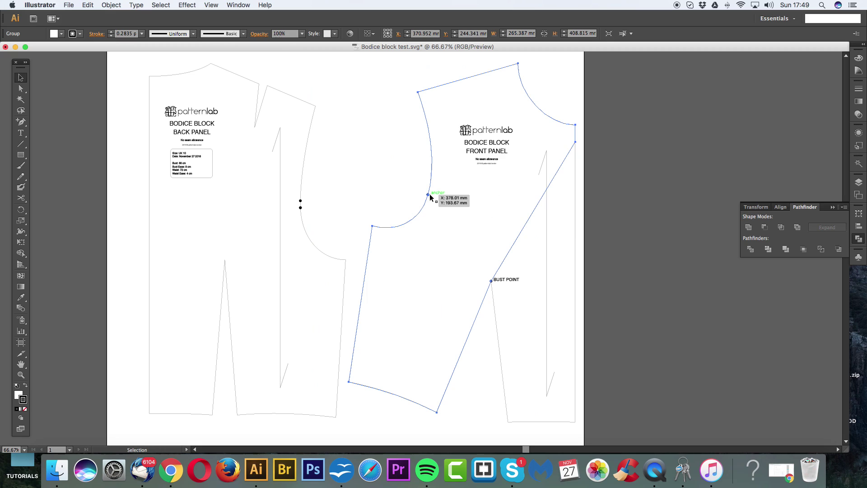
{"action": "left_click", "coordinate": [414, 180]}
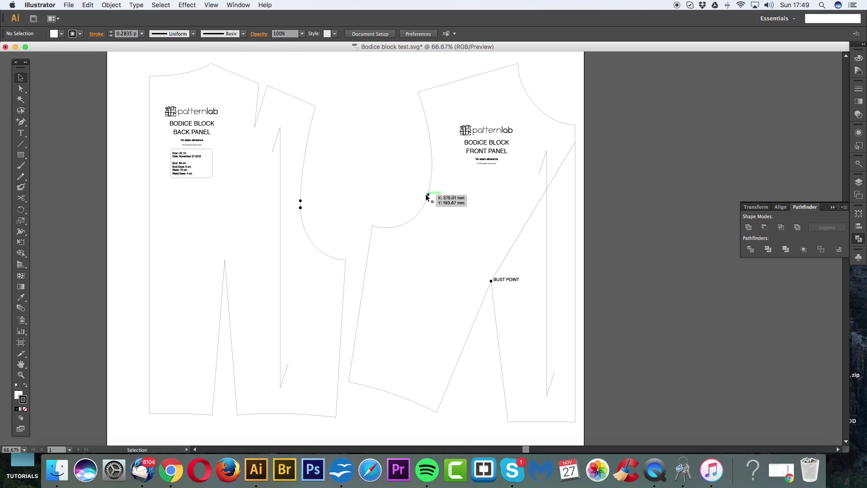
Group the main front piece with its logo, text labels and armhole notch, leaving out the grainline, bust point and centre front piece.
{"action": "scroll", "coordinate": [426, 197], "scroll_direction": "right", "scroll_amount": 1}
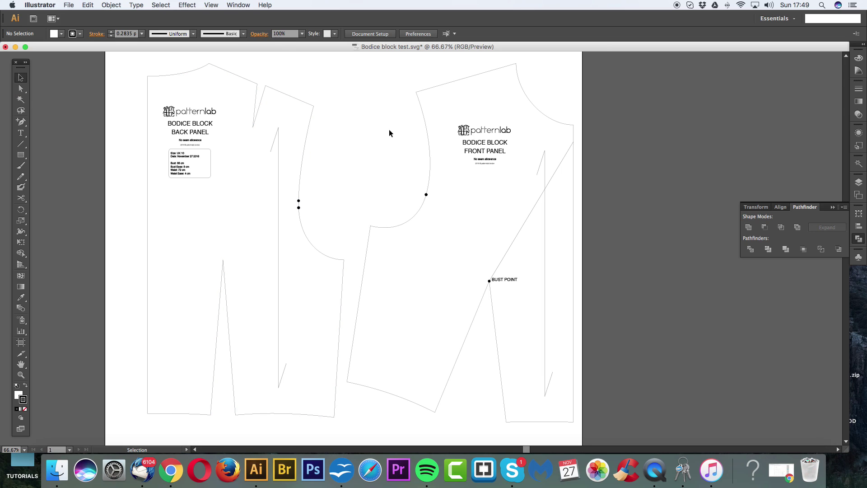
{"action": "left_click_drag", "start_coordinate": [390, 101], "coordinate": [515, 227]}
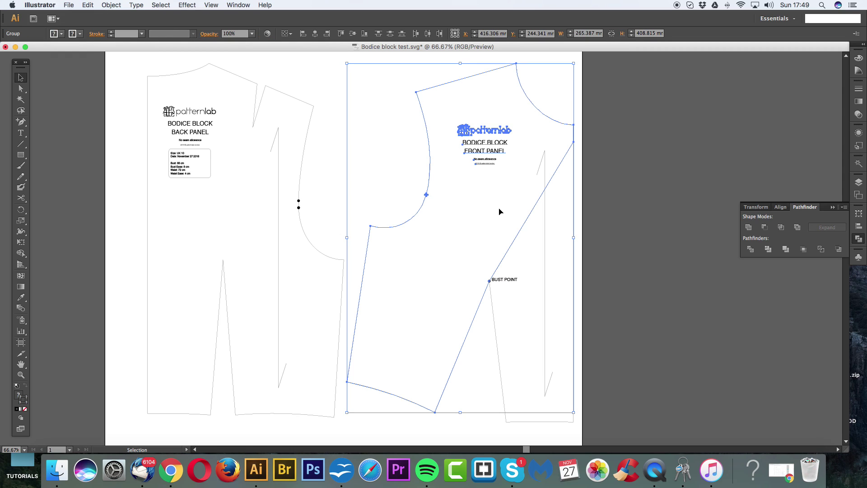
{"action": "left_click_drag", "start_coordinate": [492, 282], "coordinate": [520, 278]}
{"action": "left_click", "coordinate": [544, 248], "text": "shift"}
{"action": "left_click", "coordinate": [541, 167], "text": "shift"}
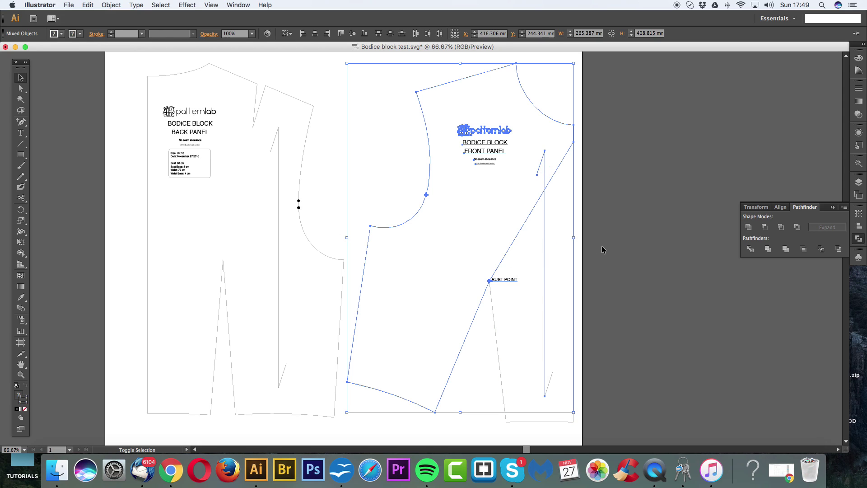
{"action": "left_click", "coordinate": [548, 206], "text": "shift"}
{"action": "left_click", "coordinate": [545, 200], "text": "shift"}
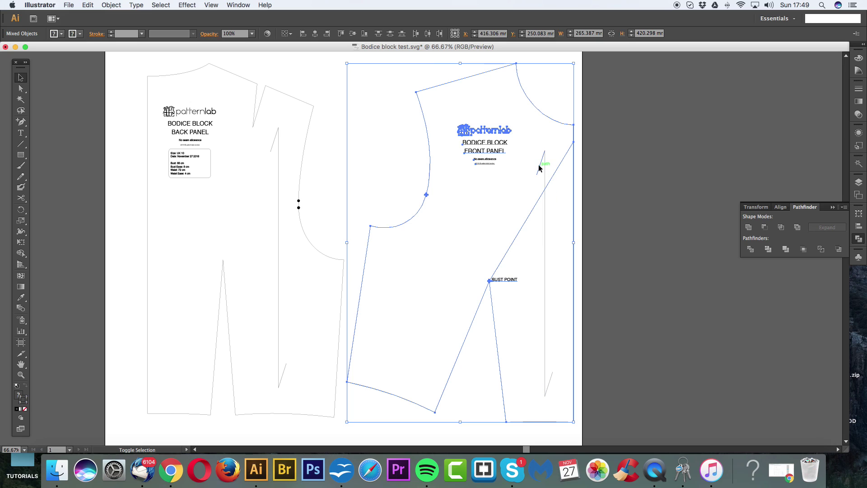
{"action": "left_click", "coordinate": [573, 203], "text": "shift"}
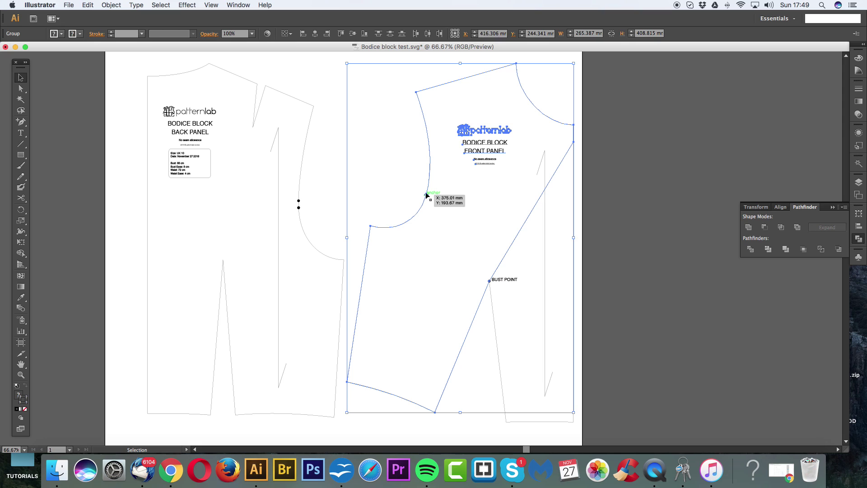
{"action": "left_click", "coordinate": [112, 5]}
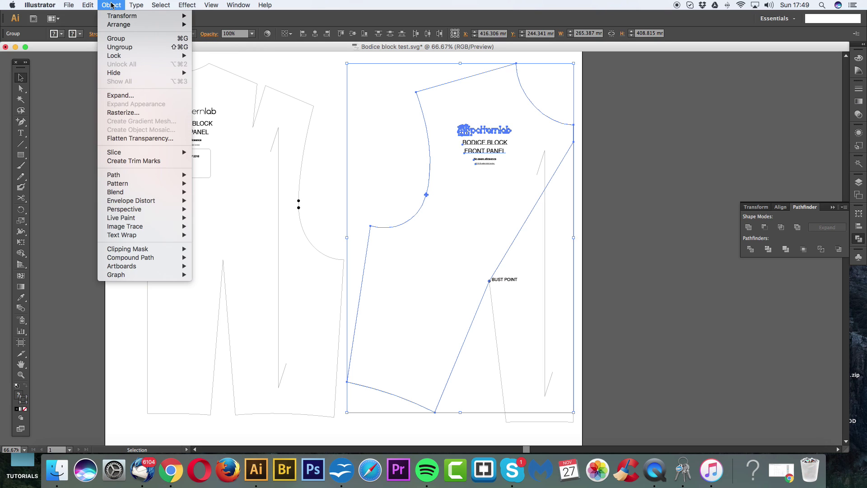
{"action": "left_click", "coordinate": [121, 39]}
{"action": "left_click", "coordinate": [422, 140]}
Try moving the grouped main front piece away from the centre front piece, and undo the move.
{"action": "left_click", "coordinate": [20, 77]}
{"action": "left_click_drag", "start_coordinate": [430, 145], "coordinate": [397, 138]}
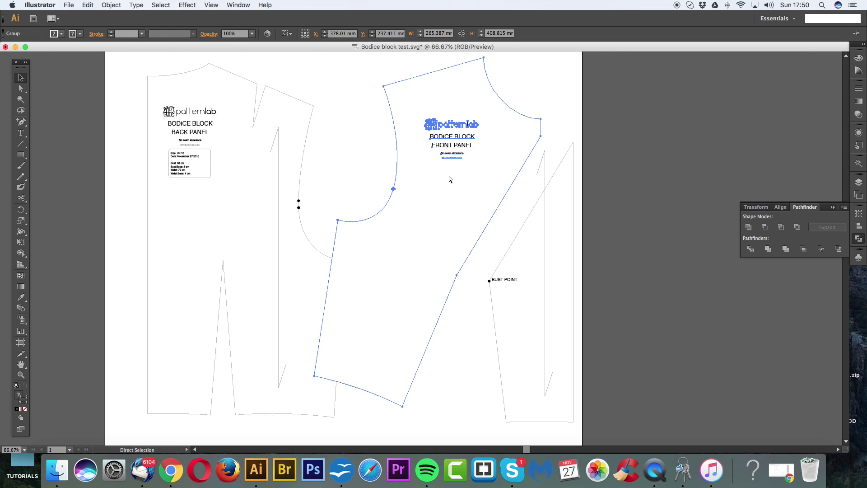
{"action": "key", "text": "cmd+z"}
Group the centre front piece with its grainline, bust point mark and BUST POINT label.
{"action": "left_click", "coordinate": [502, 296]}
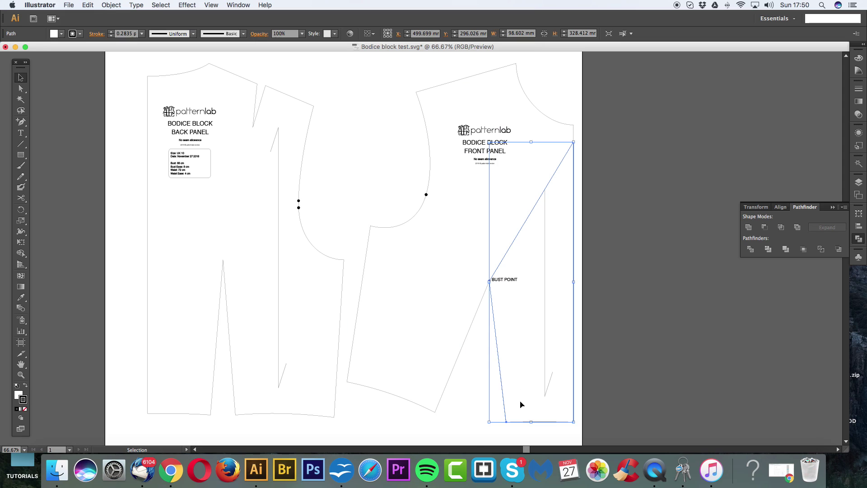
{"action": "left_click_drag", "start_coordinate": [498, 429], "coordinate": [570, 348]}
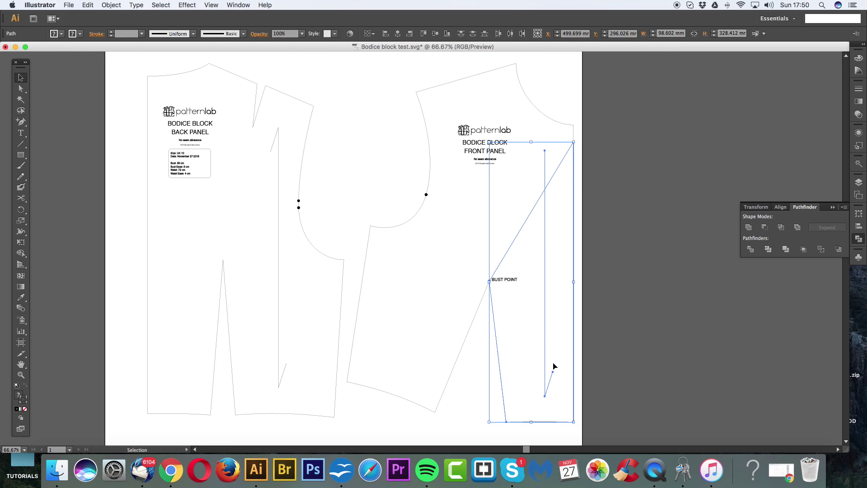
{"action": "left_click", "coordinate": [510, 281], "text": "shift"}
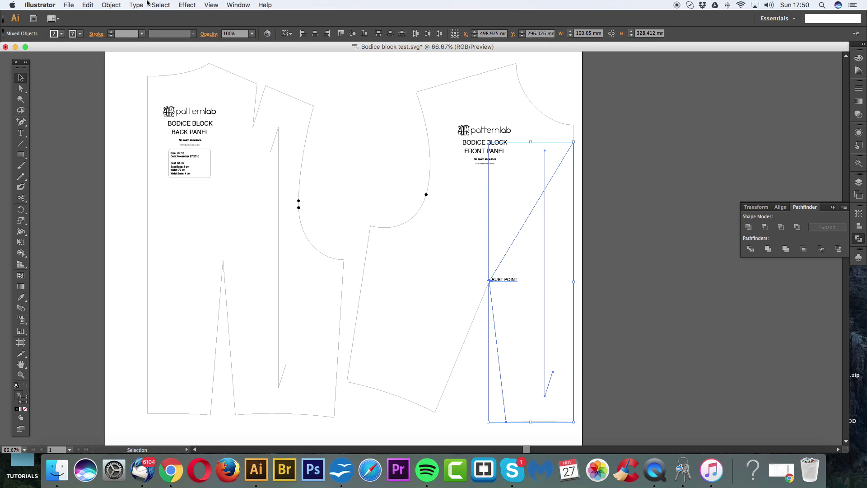
{"action": "left_click", "coordinate": [111, 5]}
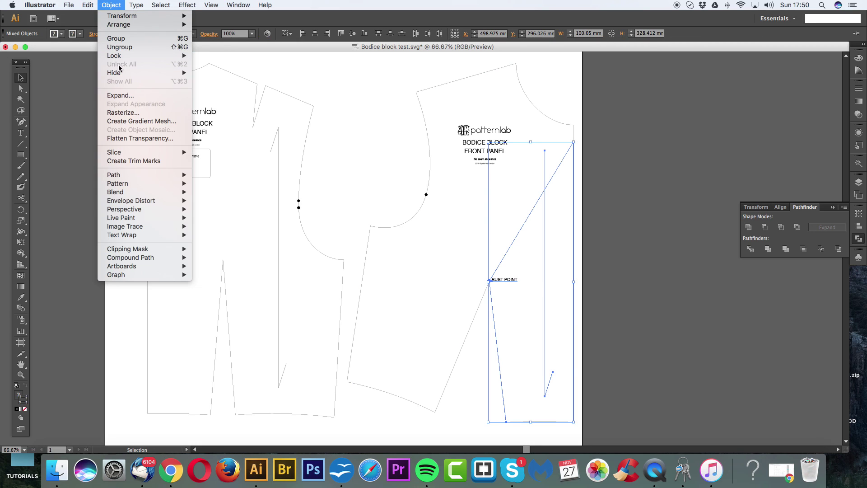
{"action": "left_click", "coordinate": [126, 43]}
Move the main front group slightly up and towards the back panel, separating it from the centre front piece.
{"action": "left_click", "coordinate": [538, 81]}
{"action": "left_click_drag", "start_coordinate": [573, 167], "coordinate": [541, 159]}
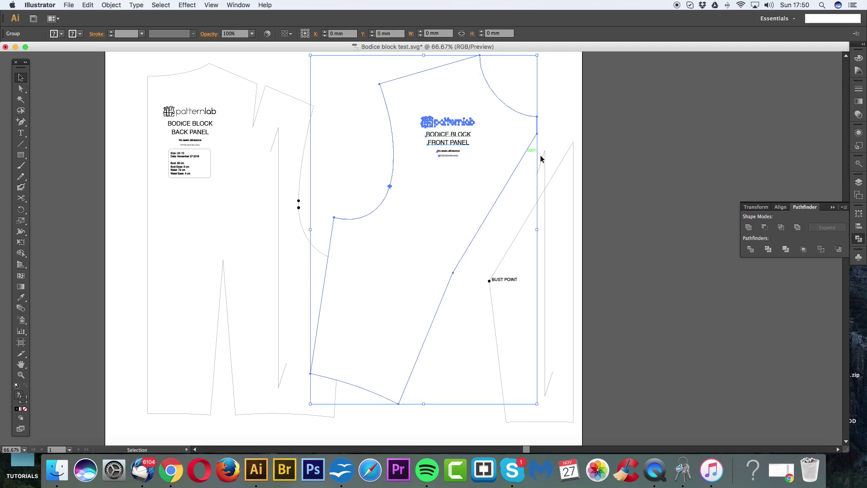
{"action": "left_click", "coordinate": [493, 251]}
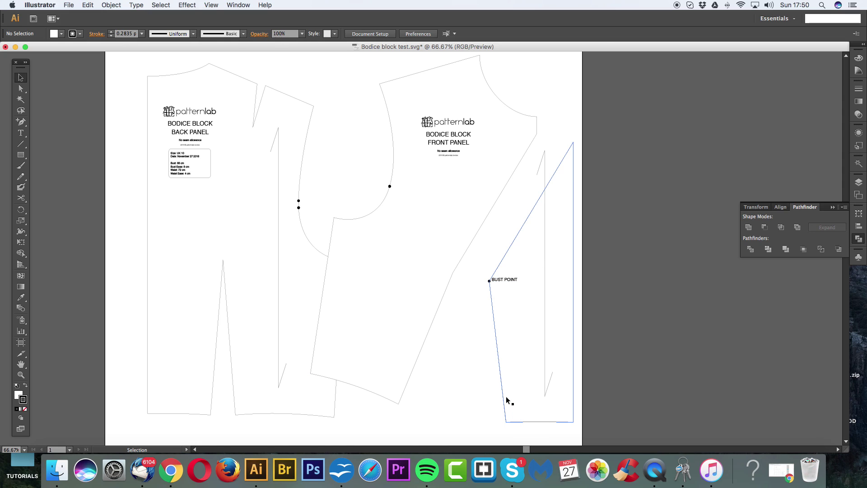
Move the main front group back against the centre front piece so their cut edges meet from the bust point to the centre front.
{"action": "left_click", "coordinate": [576, 144]}
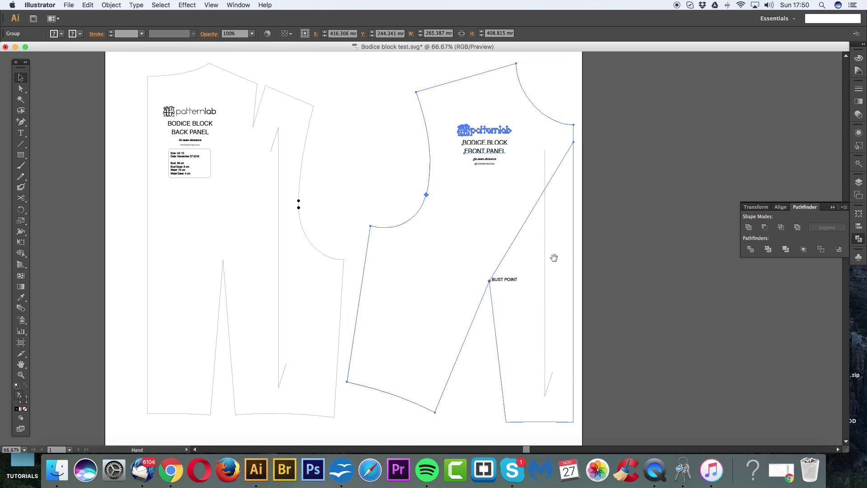
{"action": "left_click_drag", "start_coordinate": [554, 256], "coordinate": [516, 235]}
{"action": "left_click", "coordinate": [563, 215]}
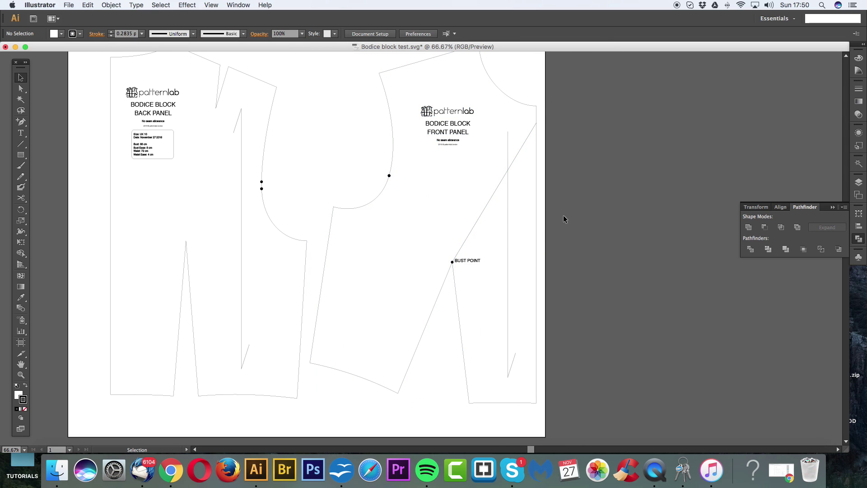
Try rotating the main front group about the bust point to close the waist dart, repeat it, and undo the rotations.
{"action": "left_click_drag", "start_coordinate": [478, 278], "coordinate": [520, 289]}
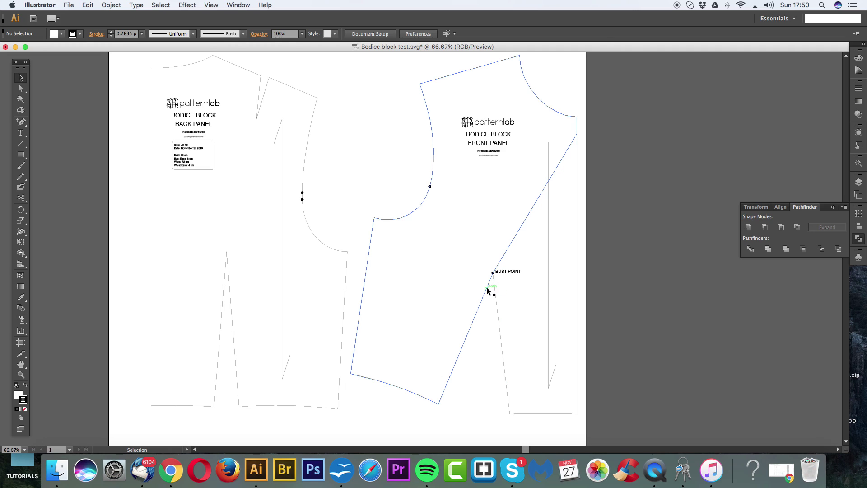
{"action": "left_click", "coordinate": [476, 122]}
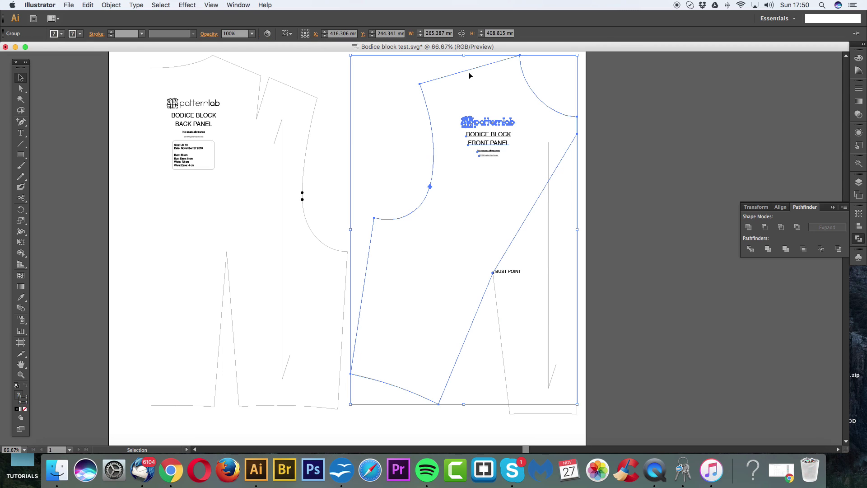
{"action": "left_click", "coordinate": [21, 211]}
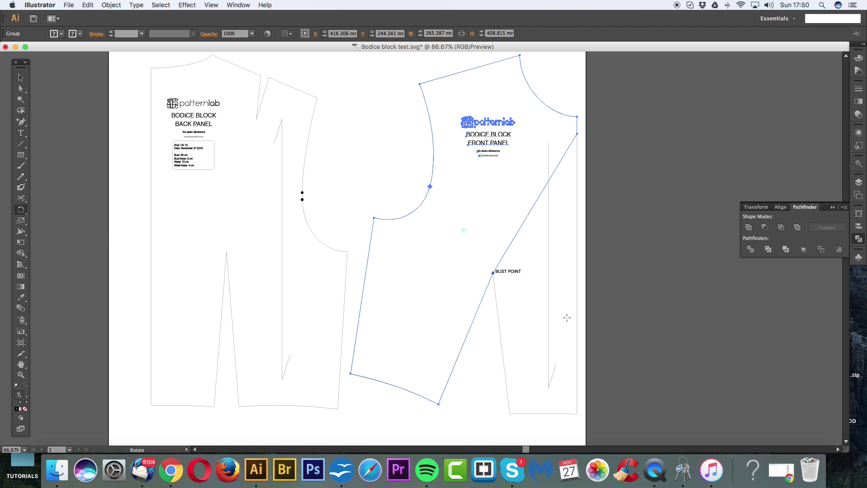
{"action": "left_click", "coordinate": [493, 274]}
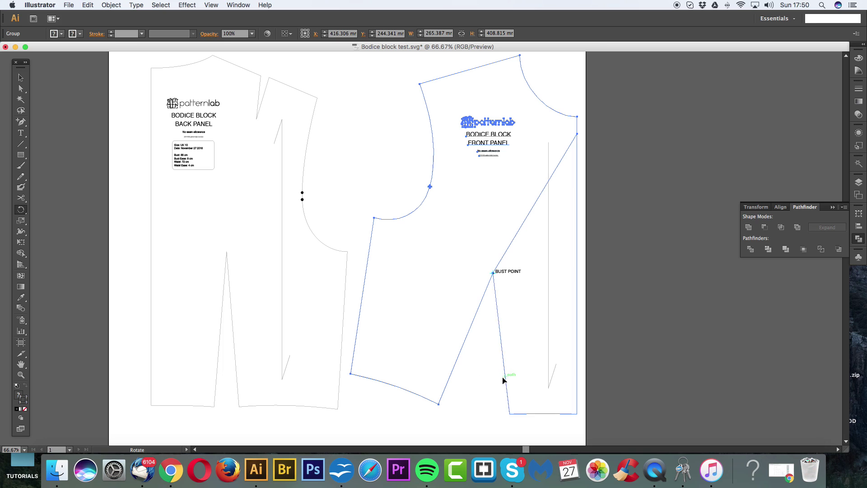
{"action": "left_click_drag", "start_coordinate": [449, 381], "coordinate": [506, 381]}
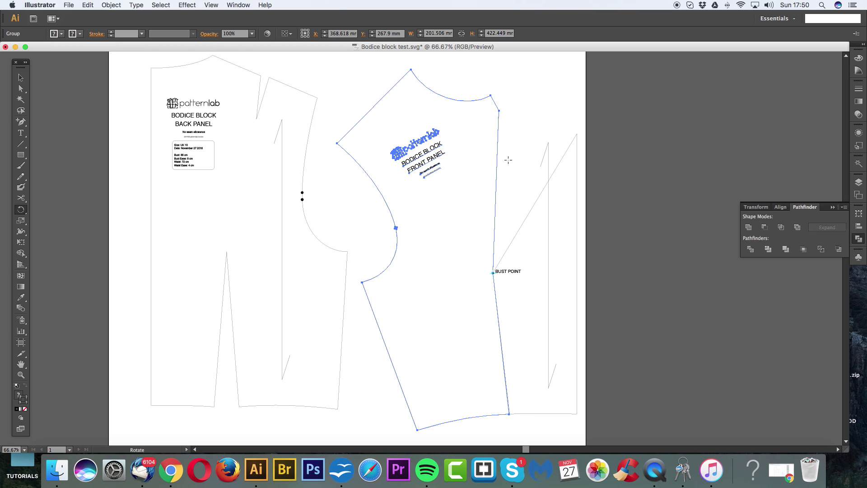
{"action": "left_click_drag", "start_coordinate": [500, 353], "coordinate": [487, 390]}
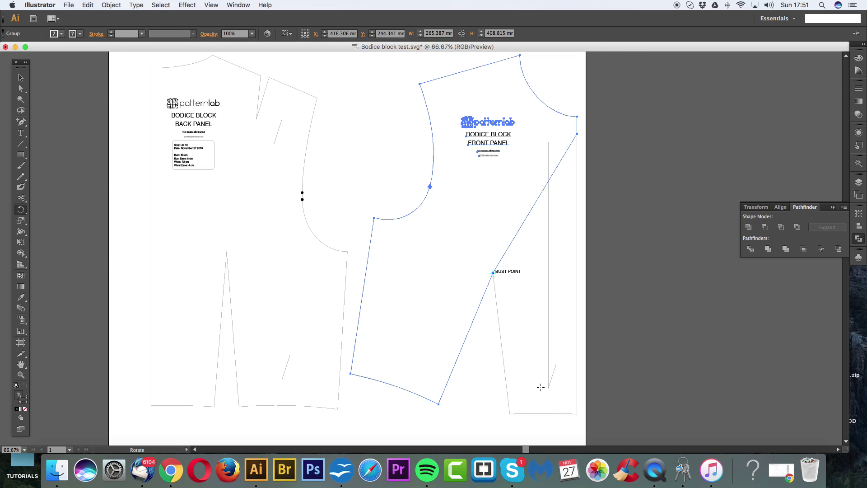
{"action": "left_click_drag", "start_coordinate": [445, 389], "coordinate": [512, 389]}
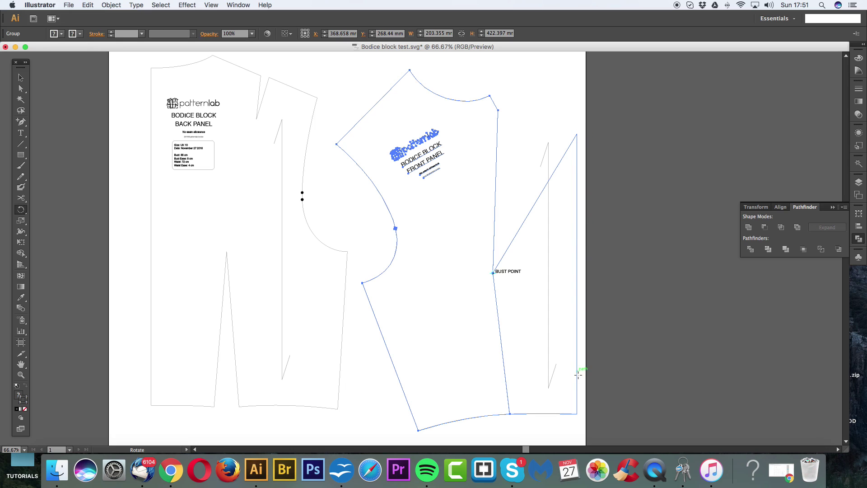
{"action": "left_click_drag", "start_coordinate": [552, 310], "coordinate": [533, 146]}
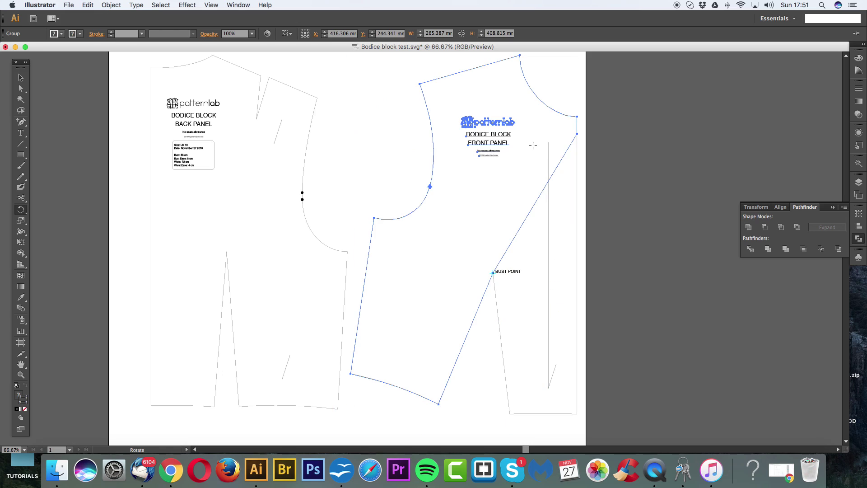
{"action": "key", "text": "v"}
{"action": "left_click", "coordinate": [486, 338]}
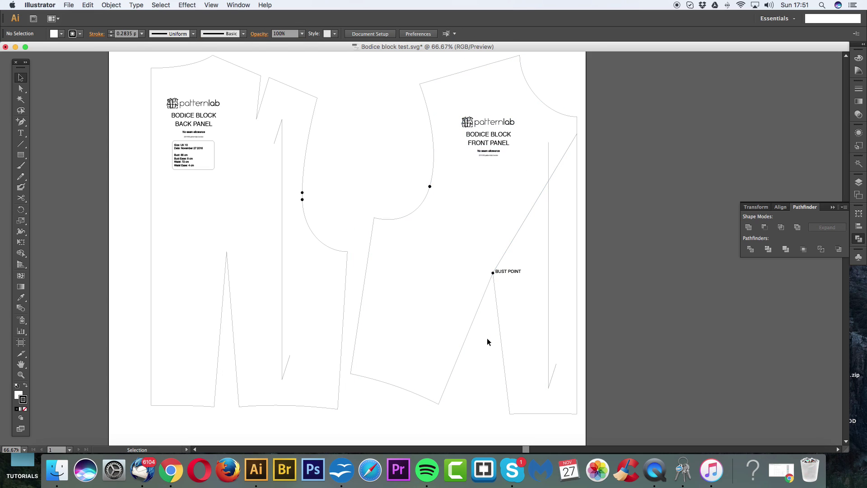
Try swinging the main front group around the bust point once more, undo the rotation and clear the selection.
{"action": "left_click", "coordinate": [493, 275]}
{"action": "key", "text": "r"}
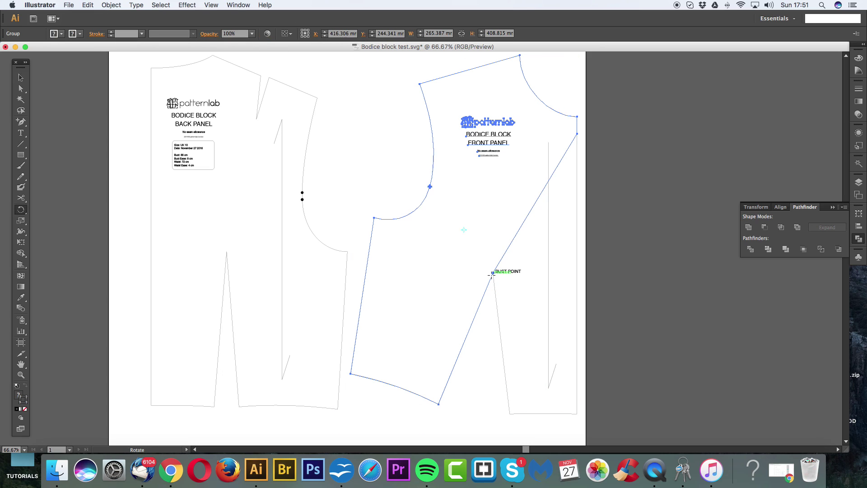
{"action": "left_click_drag", "start_coordinate": [475, 328], "coordinate": [584, 264]}
{"action": "key", "text": "v"}
{"action": "key", "text": "super+z"}
{"action": "left_click", "coordinate": [468, 348]}
Try rotating the whole centre front group about the bust point until it meets the main front's dart leg, and undo it.
{"action": "left_click", "coordinate": [500, 324]}
{"action": "key", "text": "r"}
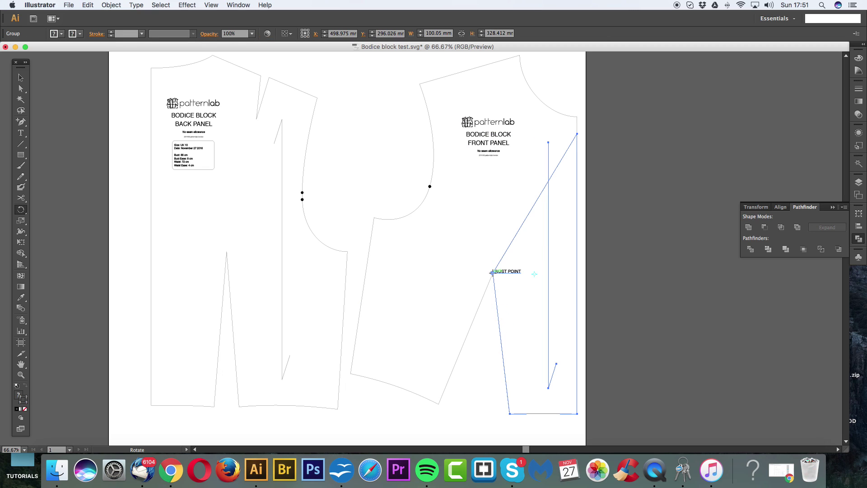
{"action": "left_click_drag", "start_coordinate": [506, 340], "coordinate": [452, 334]}
{"action": "key", "text": "a"}
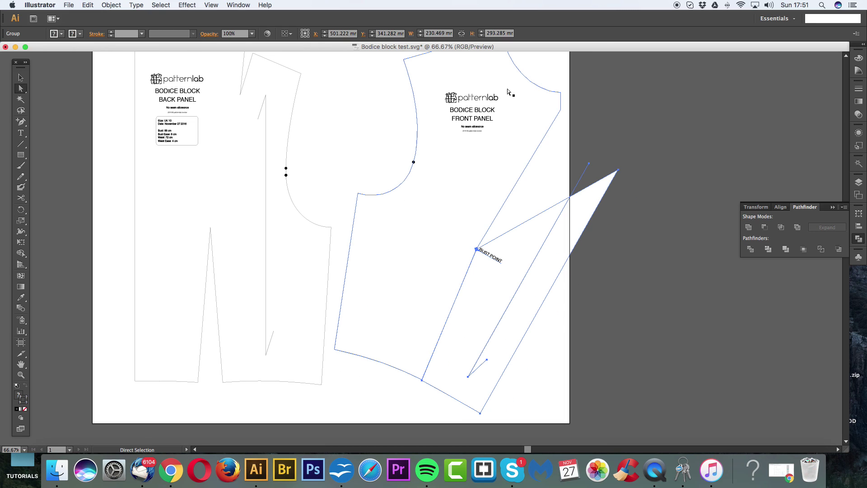
{"action": "left_click", "coordinate": [554, 323]}
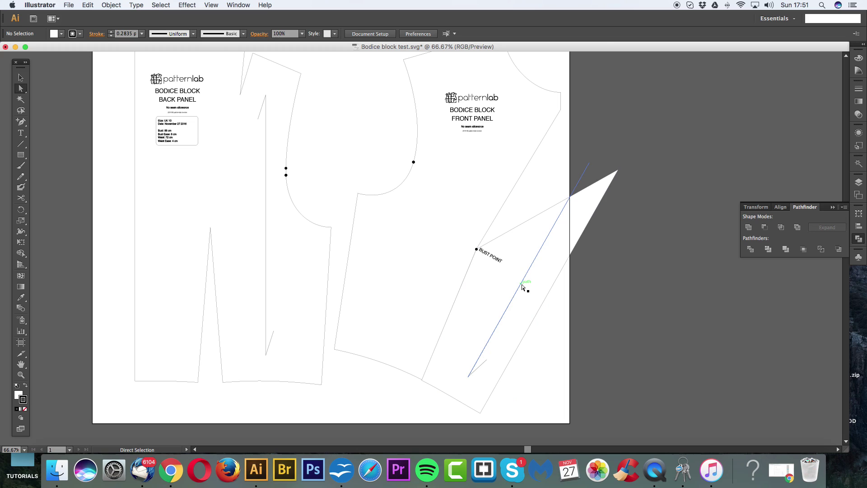
{"action": "key", "text": "super+z"}
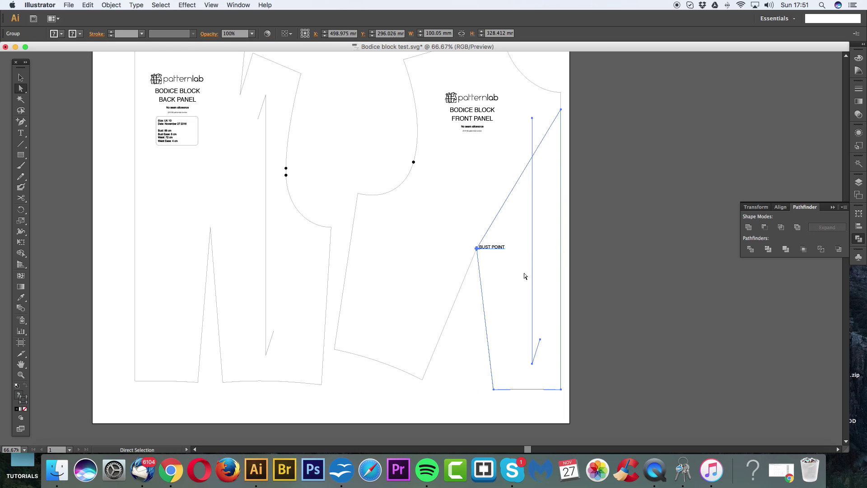
Try rotating the centre front piece and bust point label about the bust point without the grainline, and undo the rotation.
{"action": "left_click", "coordinate": [539, 341], "text": "shift"}
{"action": "left_click", "coordinate": [532, 316], "text": "shift"}
{"action": "key", "text": "r"}
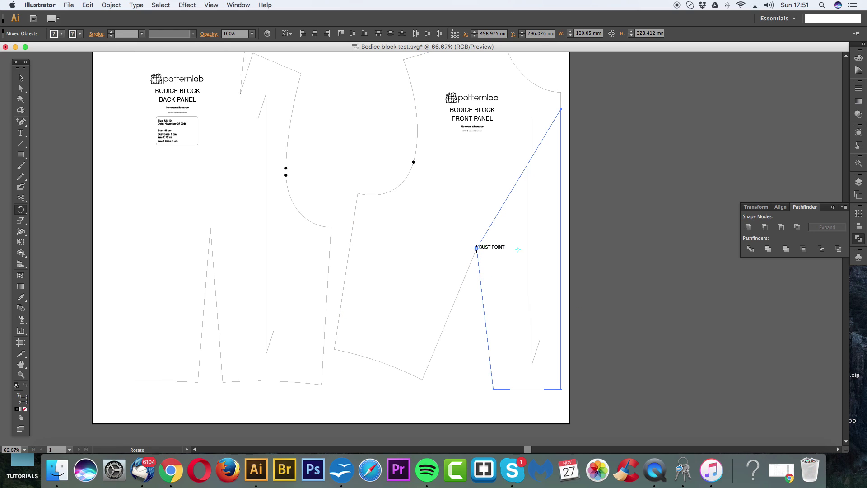
{"action": "left_click_drag", "start_coordinate": [488, 306], "coordinate": [432, 365]}
{"action": "scroll", "coordinate": [605, 226], "scroll_direction": "up", "scroll_amount": 2}
{"action": "scroll", "coordinate": [606, 226], "scroll_direction": "right", "scroll_amount": 1}
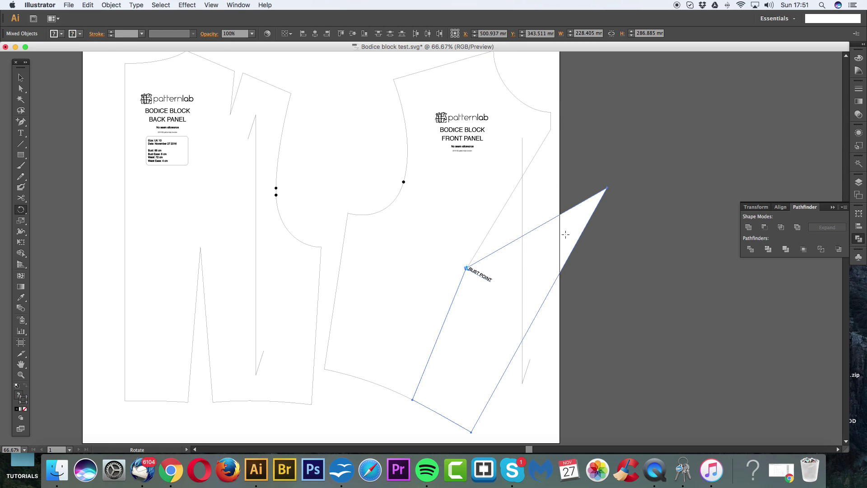
{"action": "key", "text": "super+z"}
{"action": "key", "text": "super+z"}
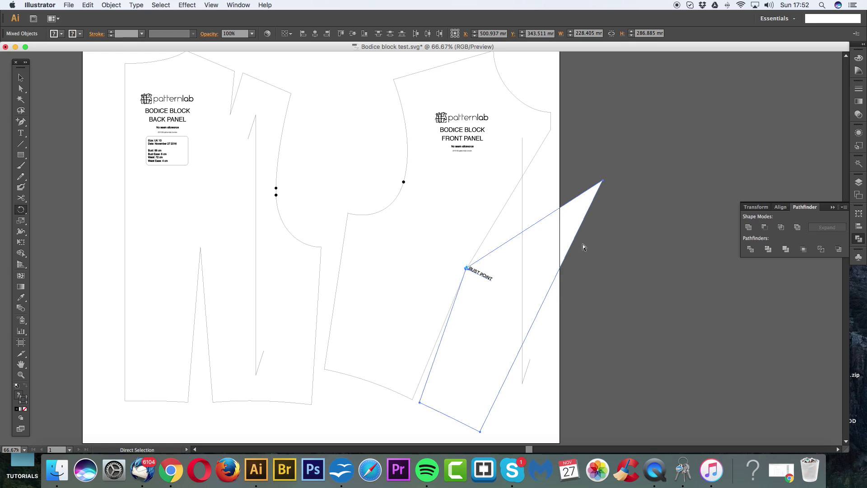
{"action": "key", "text": "v"}
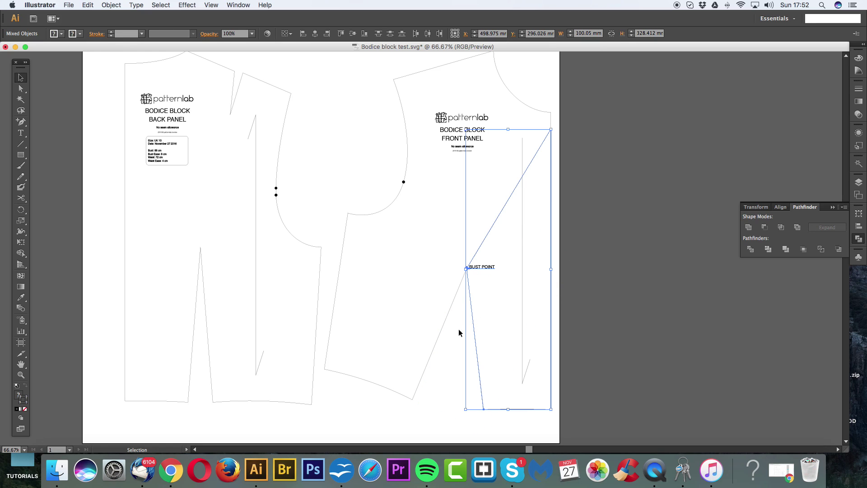
{"action": "left_click", "coordinate": [467, 338]}
Rotate the main front group about the bust point until the waist dart legs meet, opening the dart at the centre front.
{"action": "scroll", "coordinate": [476, 302], "scroll_direction": "down", "scroll_amount": 1}
{"action": "scroll", "coordinate": [476, 302], "scroll_direction": "left", "scroll_amount": 1}
{"action": "left_click", "coordinate": [474, 299]}
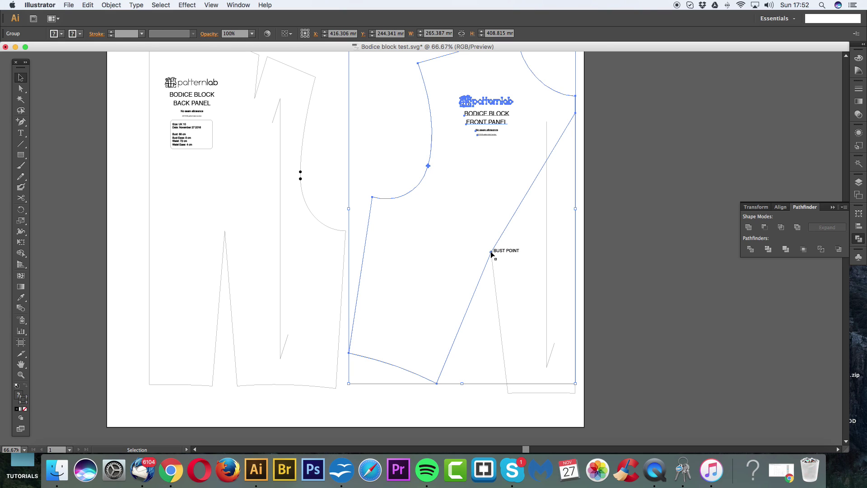
{"action": "key", "text": "r"}
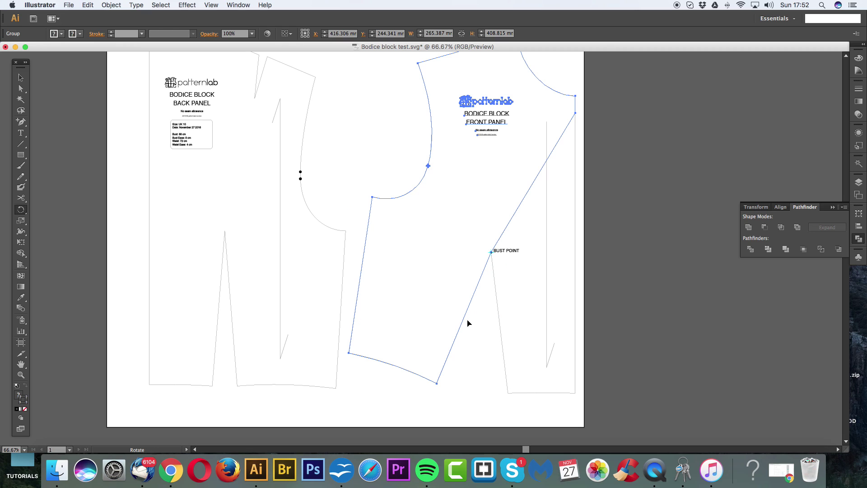
{"action": "left_click_drag", "start_coordinate": [461, 327], "coordinate": [502, 334]}
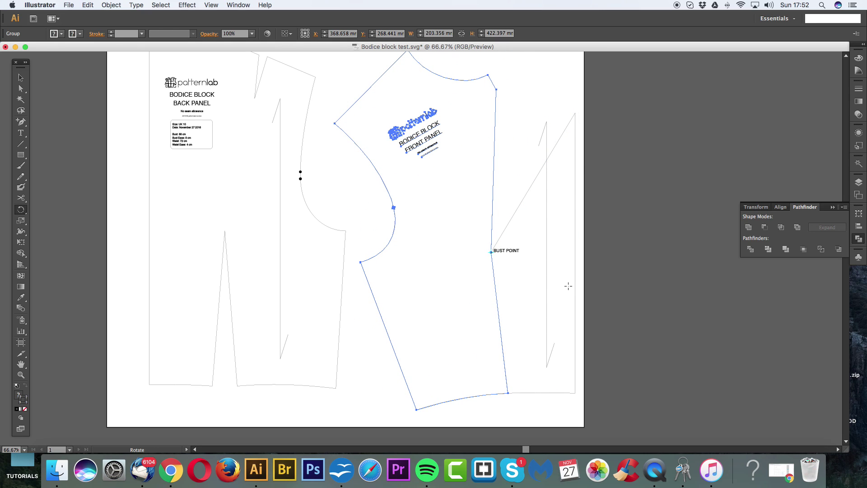
{"action": "key", "text": "super+shift+a"}
{"action": "key", "text": "v"}
{"action": "scroll", "coordinate": [513, 174], "scroll_direction": "up", "scroll_amount": 1}
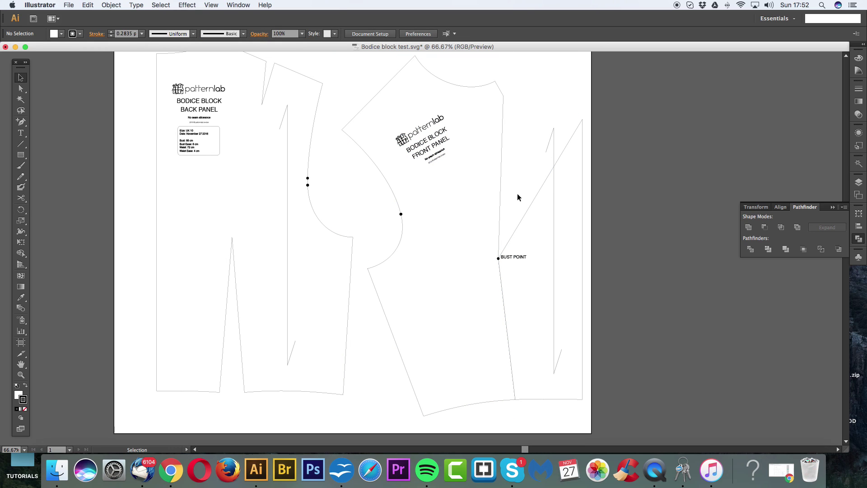
Add an anchor point midway along the centre front piece's closed dart edge and nudge it sideways so it overlaps the main front piece.
{"action": "key", "text": "a"}
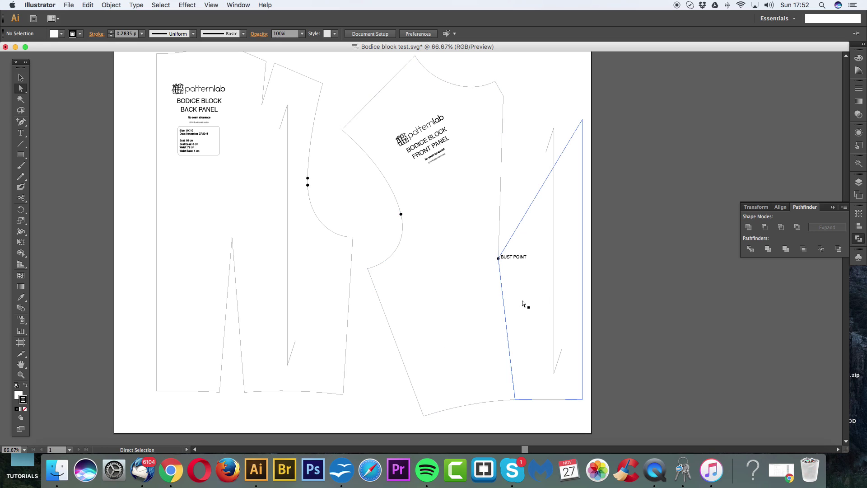
{"action": "left_click", "coordinate": [458, 310]}
{"action": "left_click", "coordinate": [517, 272]}
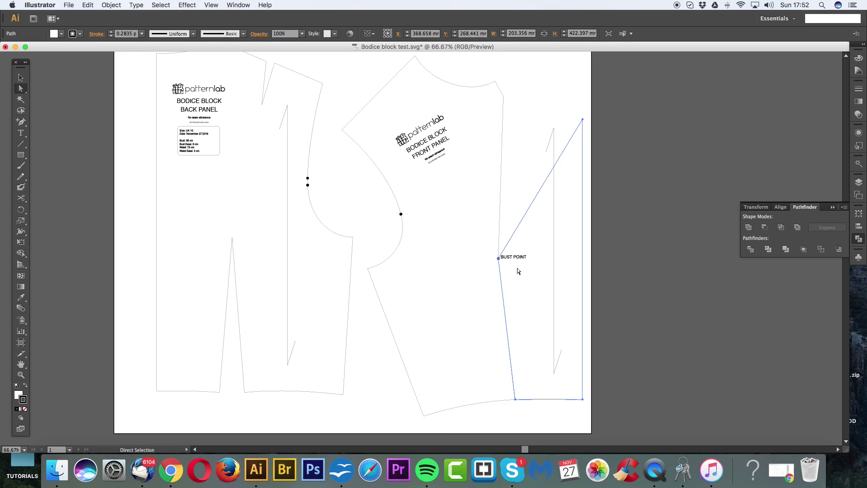
{"action": "left_click", "coordinate": [513, 196]}
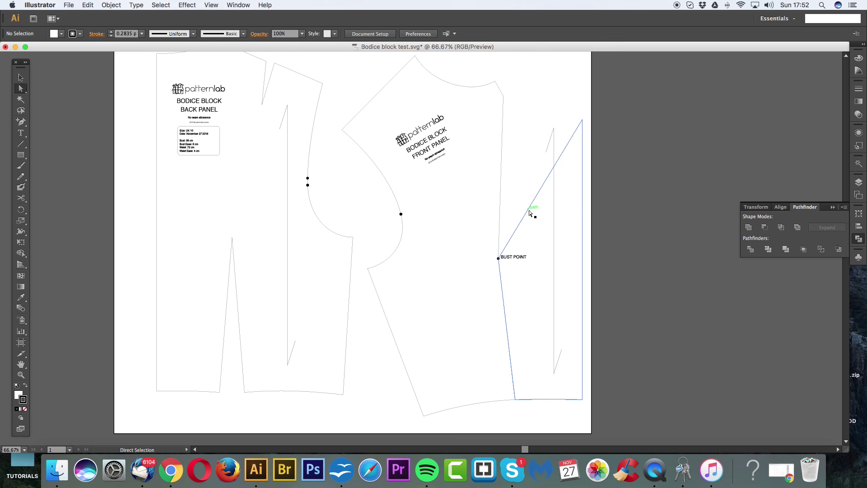
{"action": "left_click", "coordinate": [22, 124]}
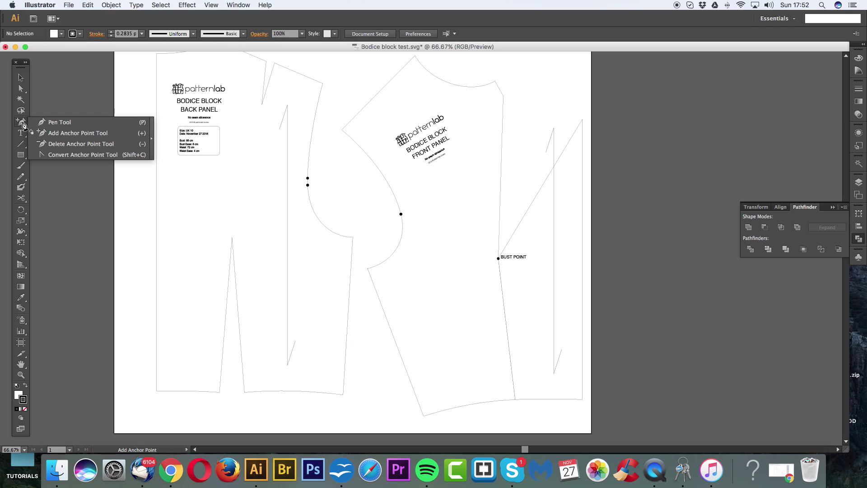
{"action": "left_click", "coordinate": [65, 134]}
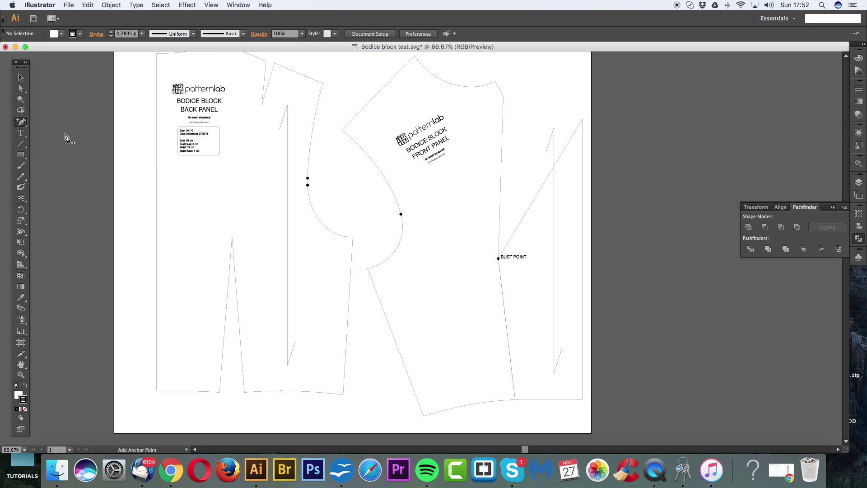
{"action": "left_click", "coordinate": [506, 325]}
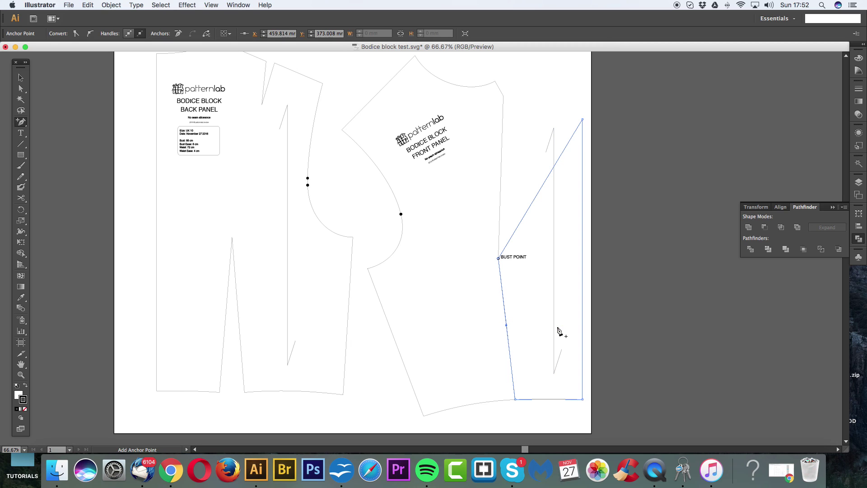
{"action": "key", "text": "shift+Left"}
{"action": "key", "text": "shift+Left"}
{"action": "key", "text": "shift+Left"}
{"action": "key", "text": "shift+Left"}
{"action": "key", "text": "shift+Left"}
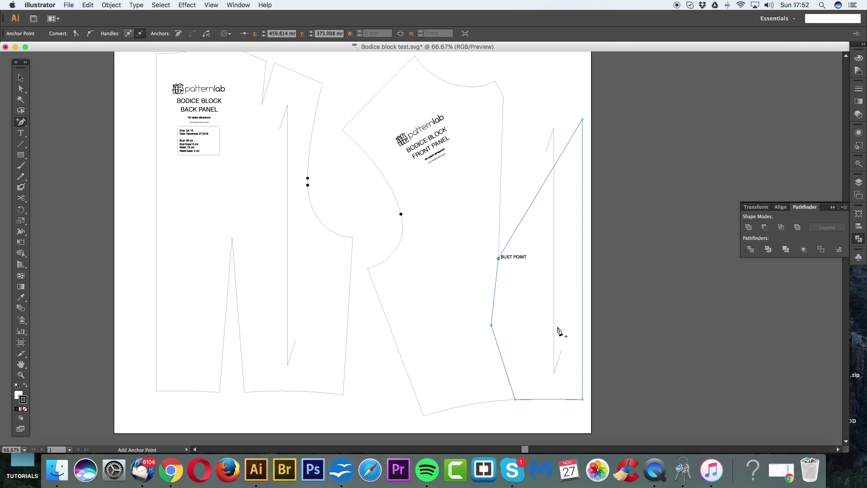
Set the main front and centre front outlines to no fill, and clear the selection.
{"action": "key", "text": "a"}
{"action": "left_click", "coordinate": [490, 339]}
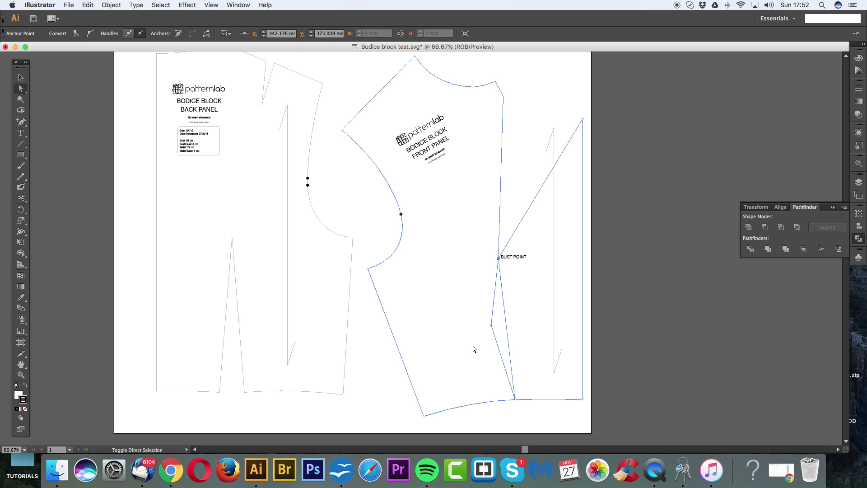
{"action": "left_click", "coordinate": [25, 408]}
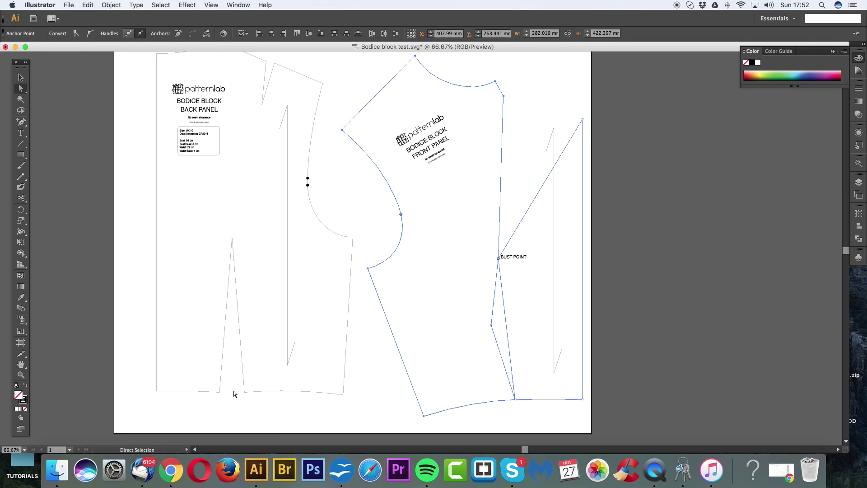
{"action": "left_click", "coordinate": [523, 187]}
Move the centre front piece's added anchor further into the main front piece, and unite both outlines with Pathfinder.
{"action": "mouse_move", "coordinate": [492, 325]}
{"action": "left_mouse_down"}
{"action": "mouse_move", "coordinate": [539, 317]}
{"action": "mouse_move", "coordinate": [481, 325]}
{"action": "left_mouse_up"}
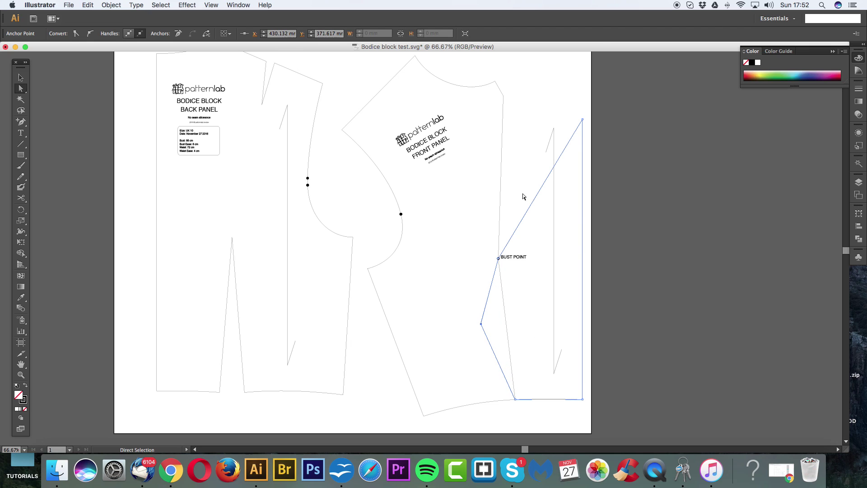
{"action": "left_click_drag", "start_coordinate": [481, 379], "coordinate": [522, 349]}
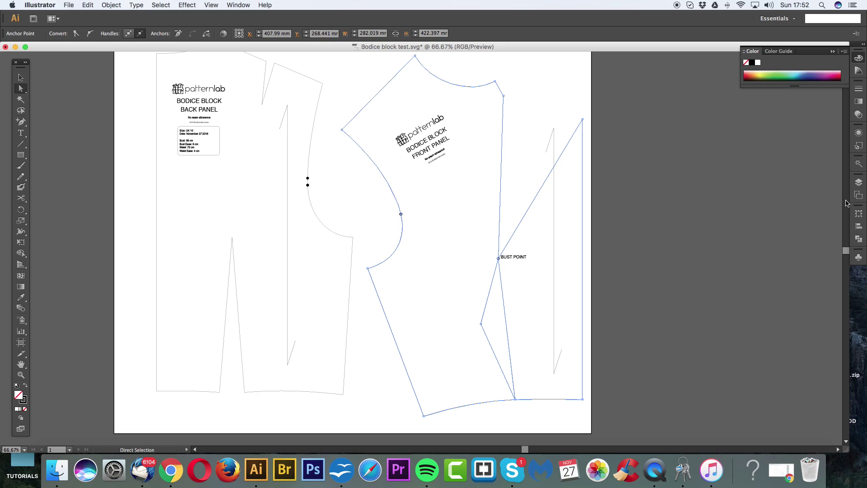
{"action": "left_click", "coordinate": [860, 241]}
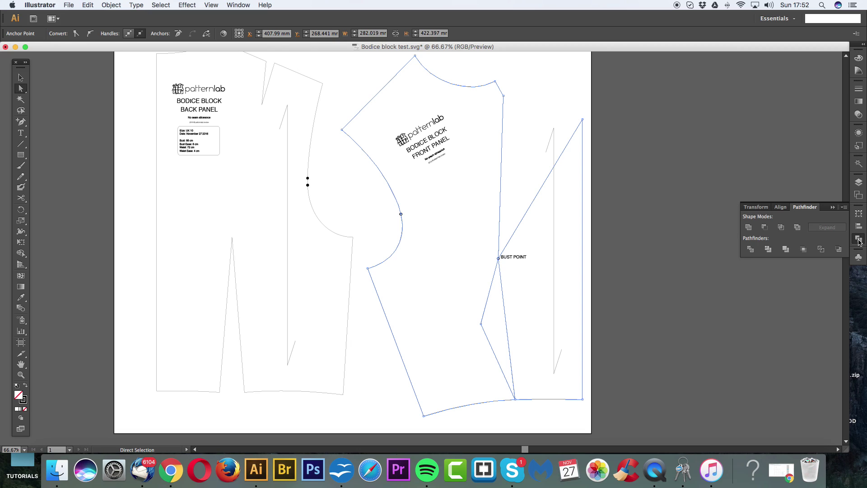
{"action": "left_click", "coordinate": [749, 227]}
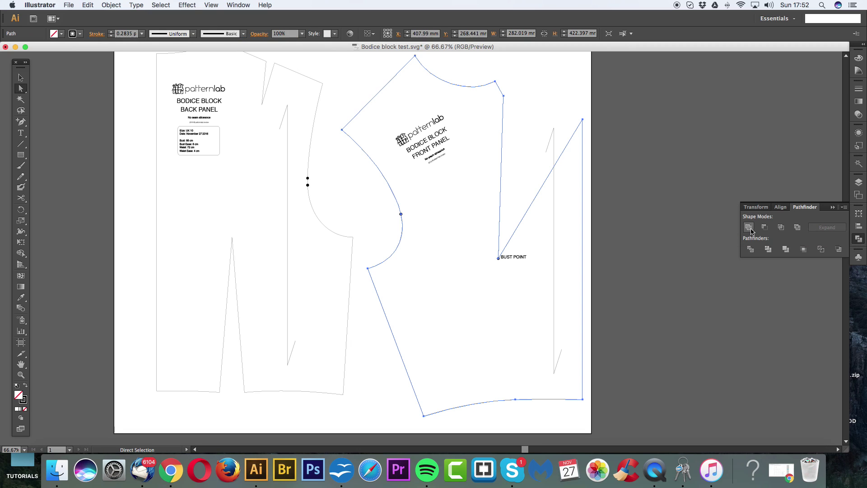
{"action": "left_click", "coordinate": [513, 209]}
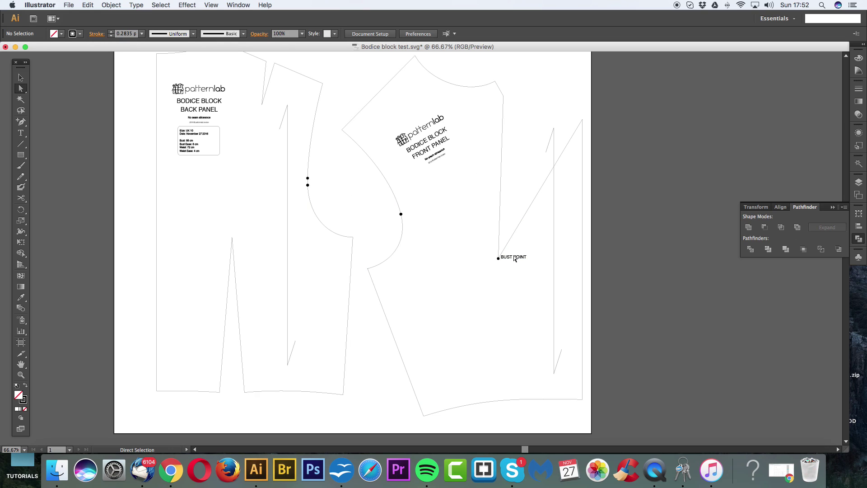
Undo the merge, the dart rotation and the centre front cuts until the front block is one outline with its waist dart.
{"action": "left_click", "coordinate": [511, 209]}
{"action": "left_click", "coordinate": [511, 209], "text": "super"}
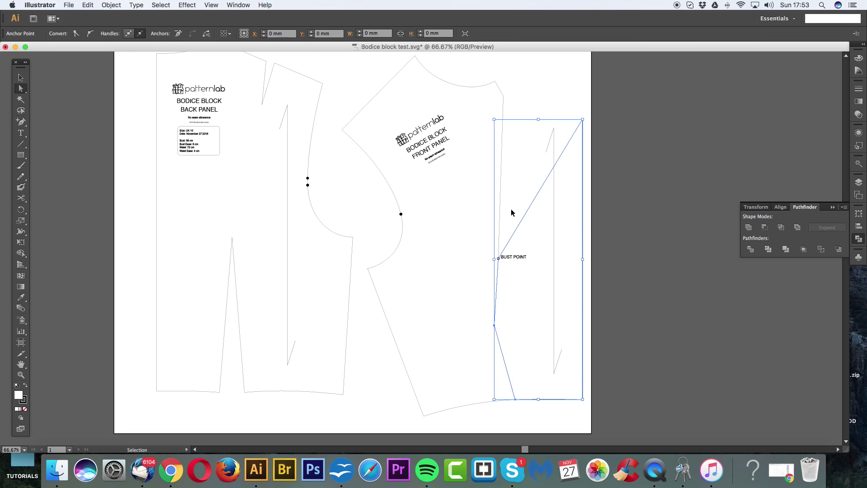
{"action": "key", "text": "ctrl+z"}
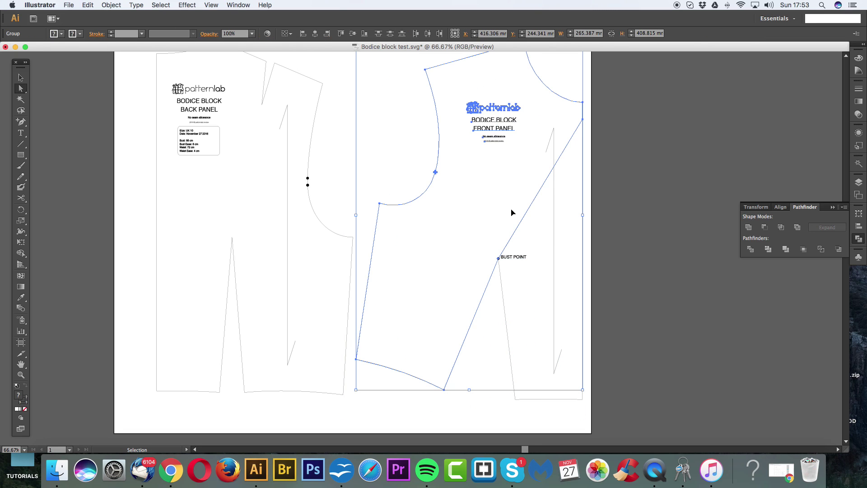
{"action": "left_click", "coordinate": [403, 177]}
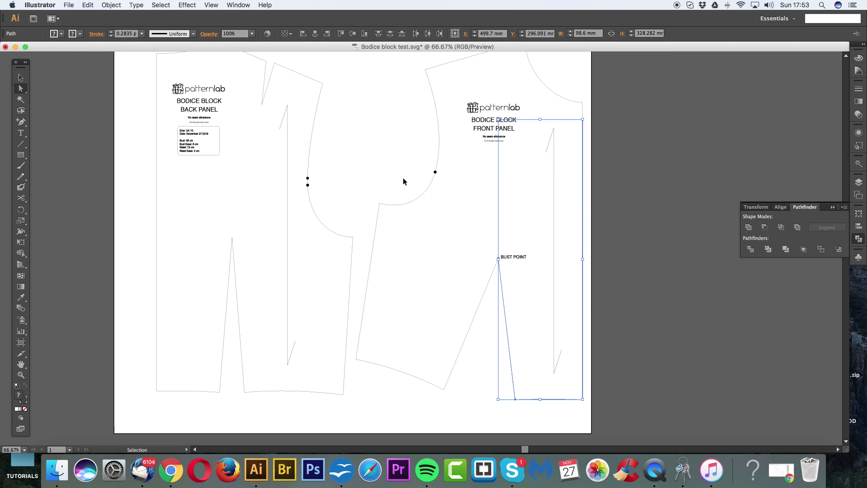
{"action": "key", "text": "v"}
{"action": "left_click", "coordinate": [378, 209]}
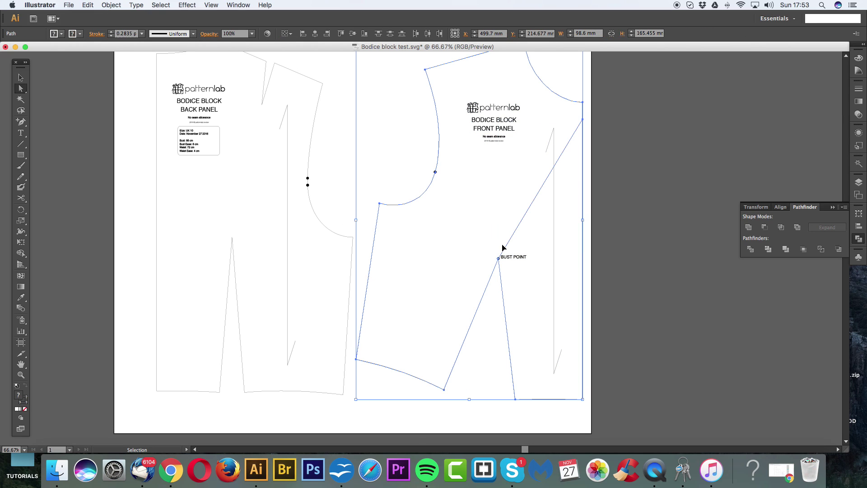
{"action": "left_click", "coordinate": [497, 257]}
{"action": "left_click_drag", "start_coordinate": [497, 258], "coordinate": [480, 266]}
{"action": "key", "text": "Delete"}
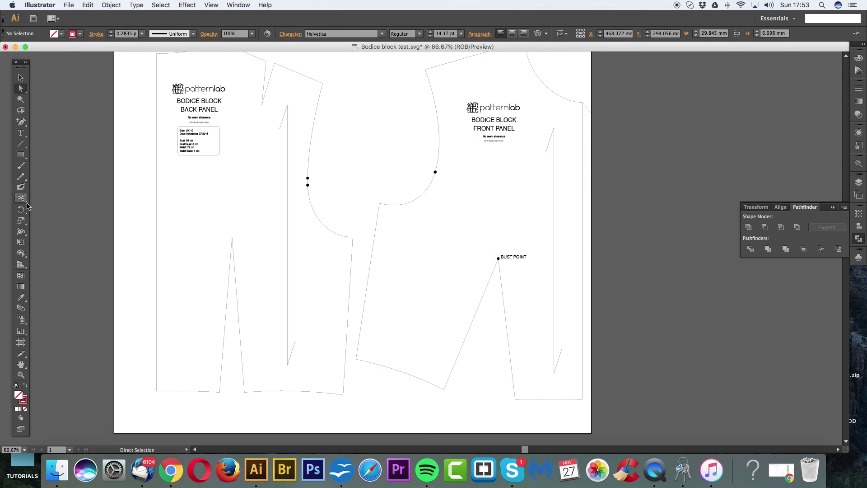
Draw a curved style line with the Pen tool from the front side seam below the armhole to the bust point.
{"action": "left_click", "coordinate": [21, 123]}
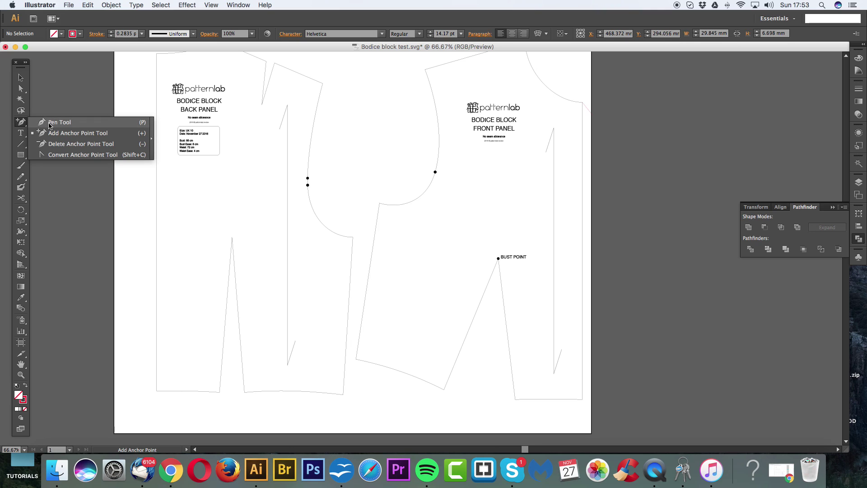
{"action": "left_click", "coordinate": [49, 125]}
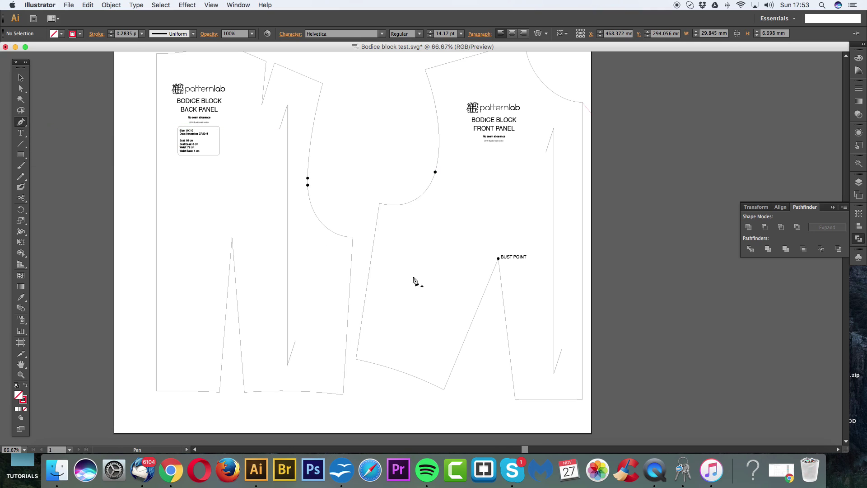
{"action": "left_click", "coordinate": [374, 246]}
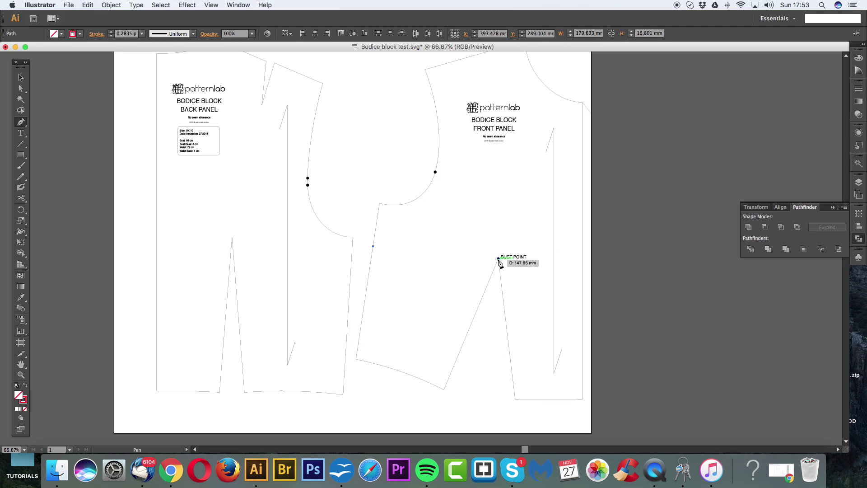
{"action": "left_click_drag", "start_coordinate": [499, 259], "coordinate": [536, 246]}
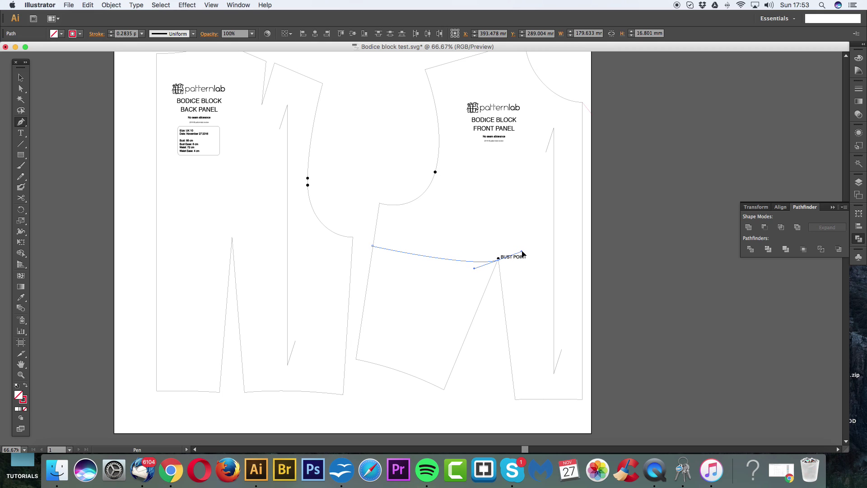
{"action": "left_click_drag", "start_coordinate": [527, 251], "coordinate": [561, 230]}
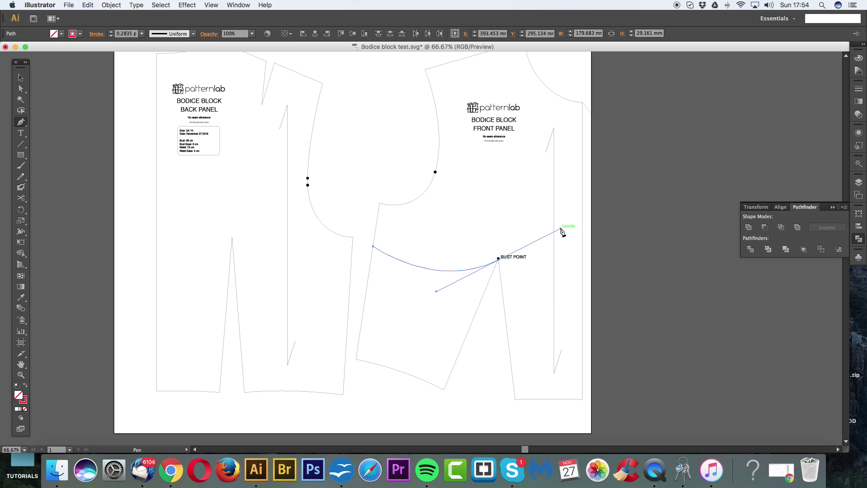
Move the curved line's end anchor exactly onto the bust point, and clear the selection.
{"action": "key", "text": "super+equal"}
{"action": "key", "text": "super+equal"}
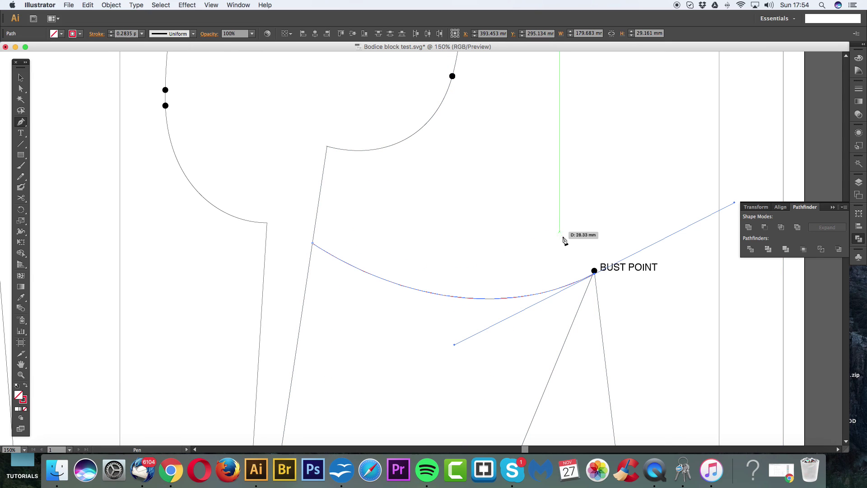
{"action": "left_click", "coordinate": [595, 272]}
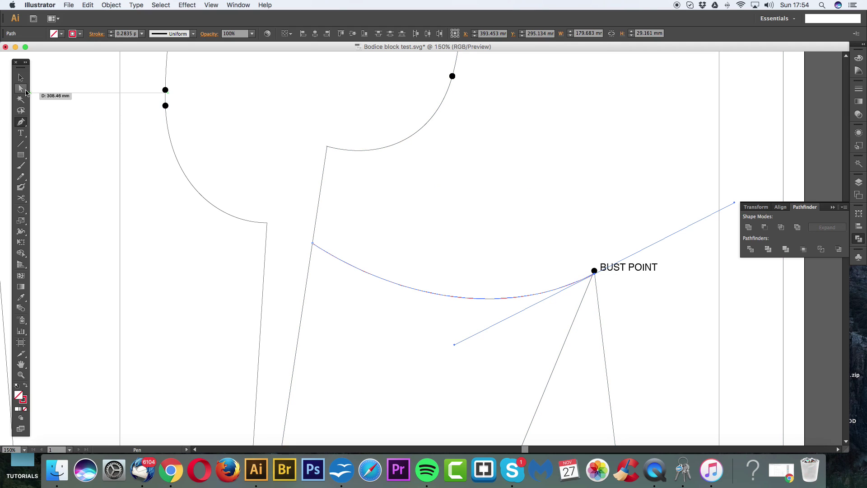
{"action": "left_click", "coordinate": [21, 90]}
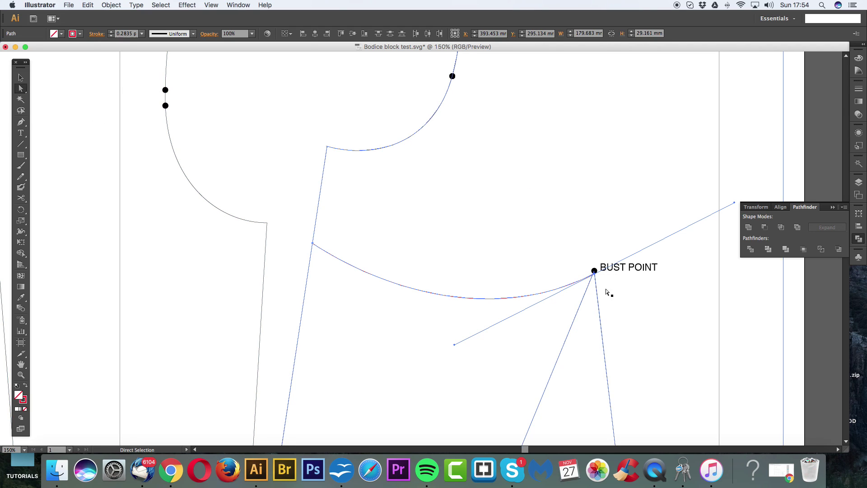
{"action": "left_click_drag", "start_coordinate": [594, 274], "coordinate": [595, 271]}
{"action": "left_click", "coordinate": [354, 108]}
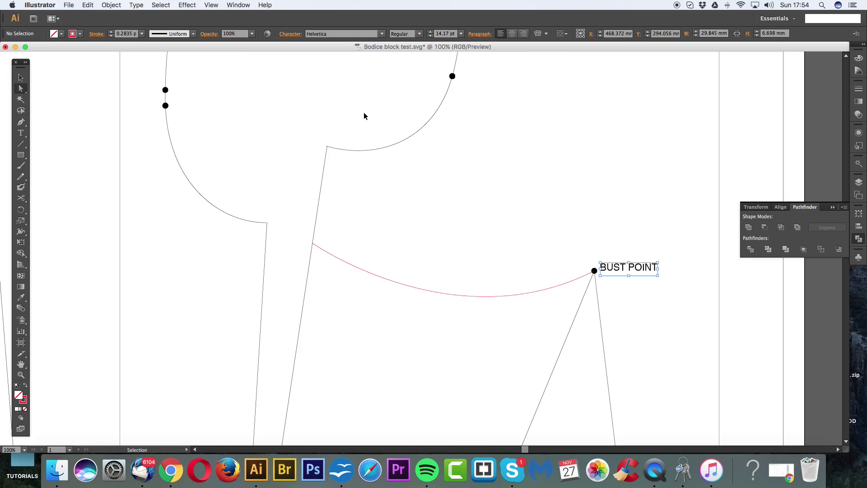
Cut the front outline with Scissors where the curved line meets the side seam and at the bust point.
{"action": "key", "text": "super+minus"}
{"action": "key", "text": "super+minus"}
{"action": "left_click_drag", "start_coordinate": [410, 212], "coordinate": [457, 194]}
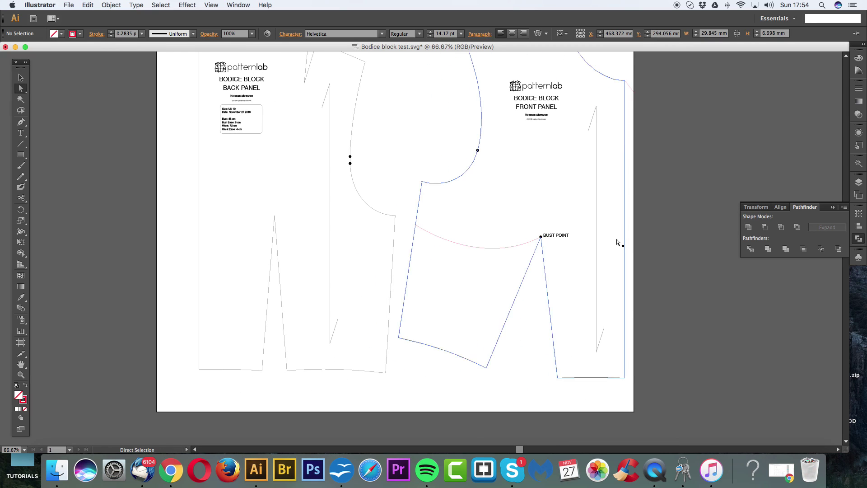
{"action": "left_click", "coordinate": [832, 208]}
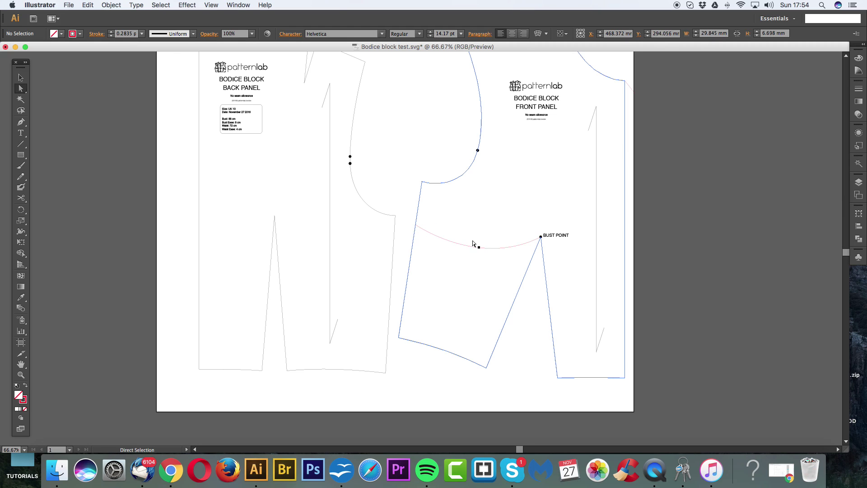
{"action": "left_click", "coordinate": [414, 243]}
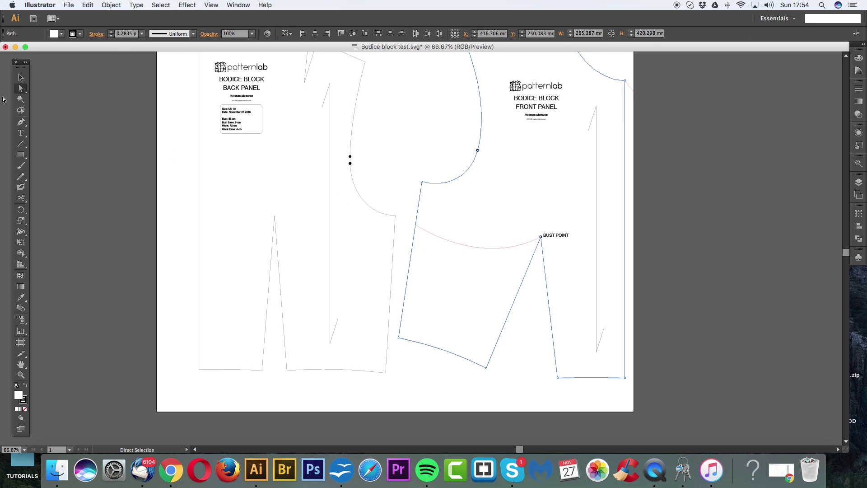
{"action": "left_click", "coordinate": [408, 230]}
{"action": "left_click", "coordinate": [413, 234]}
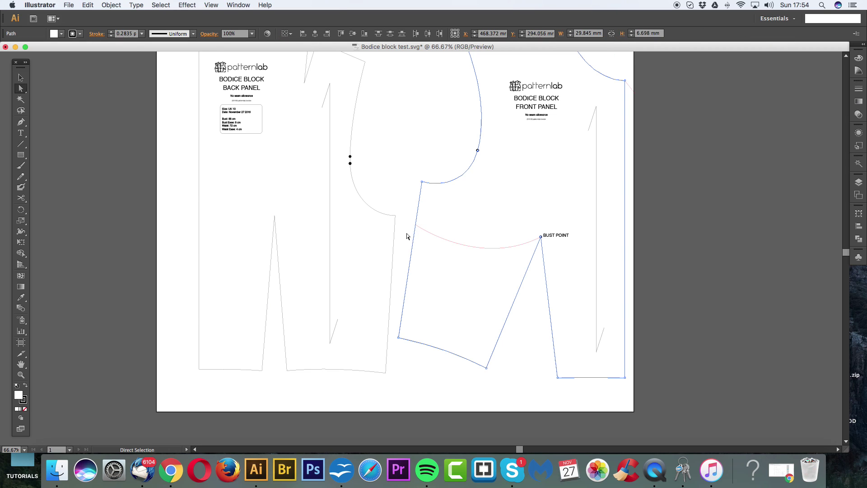
{"action": "left_click", "coordinate": [20, 199]}
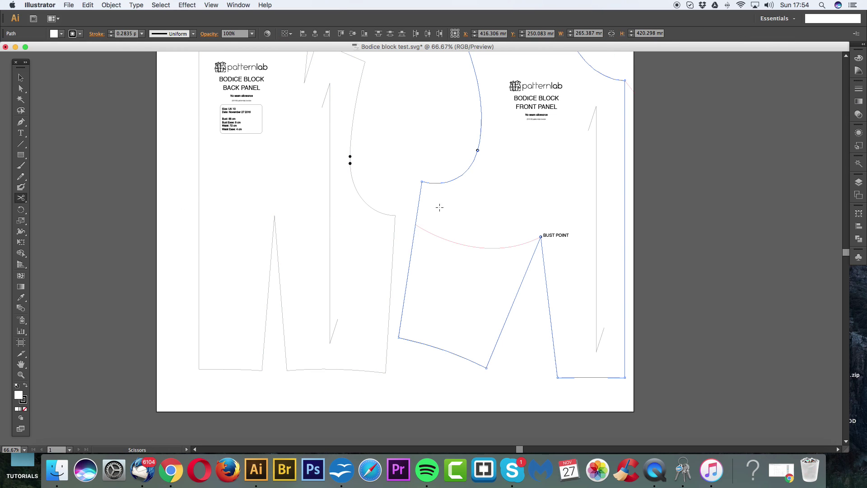
{"action": "left_click", "coordinate": [415, 224]}
{"action": "left_click", "coordinate": [540, 236]}
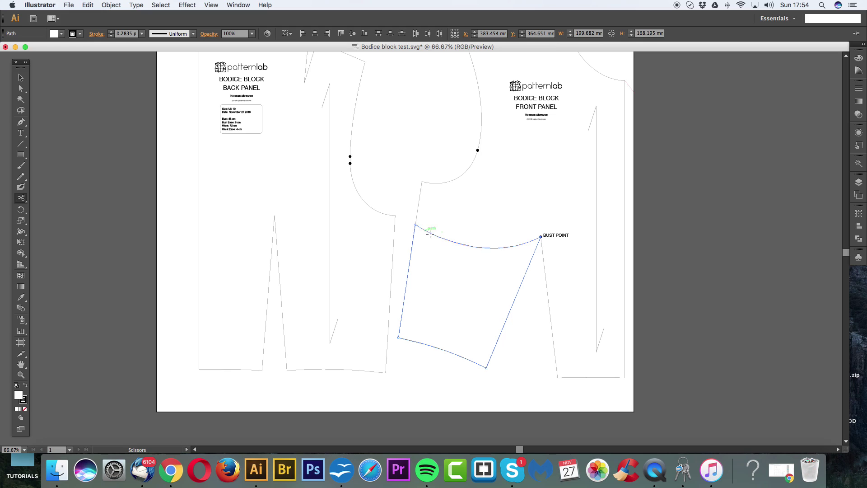
{"action": "left_click", "coordinate": [414, 225]}
Check the split front outline by selecting its upper and lower pieces, and bring up the Pathfinder options.
{"action": "left_click", "coordinate": [21, 88]}
{"action": "left_click", "coordinate": [425, 175]}
{"action": "left_click", "coordinate": [510, 262]}
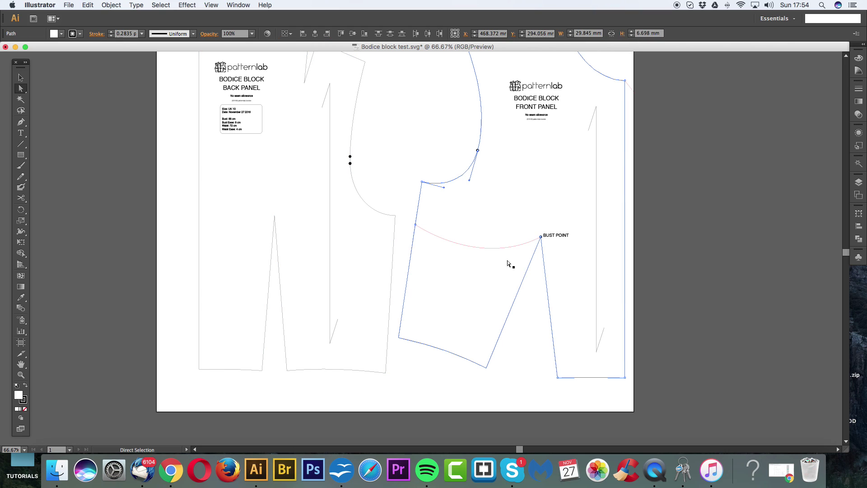
{"action": "left_click", "coordinate": [545, 265]}
{"action": "left_click", "coordinate": [528, 269]}
{"action": "left_click", "coordinate": [533, 281]}
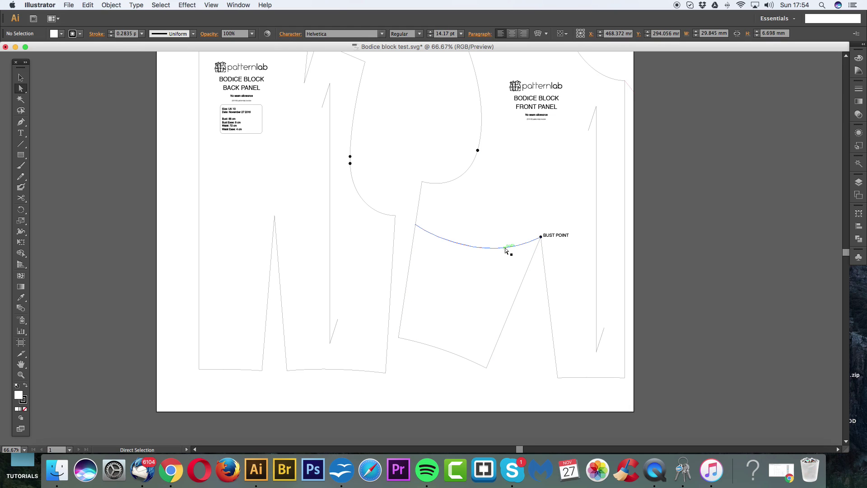
{"action": "left_click", "coordinate": [533, 264]}
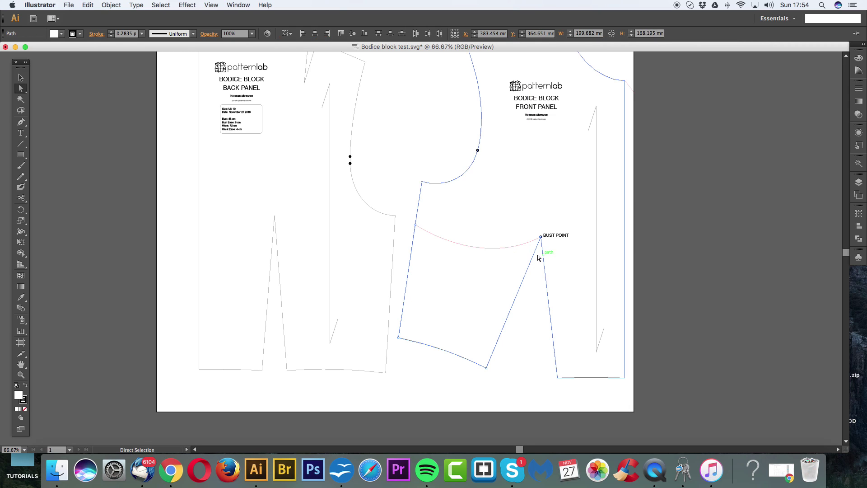
{"action": "left_click", "coordinate": [855, 240]}
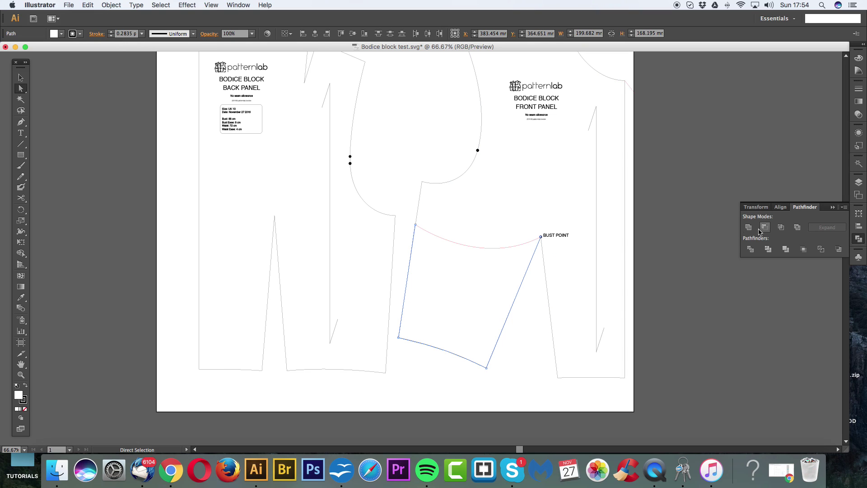
{"action": "left_click", "coordinate": [749, 228]}
{"action": "key", "text": "Delete"}
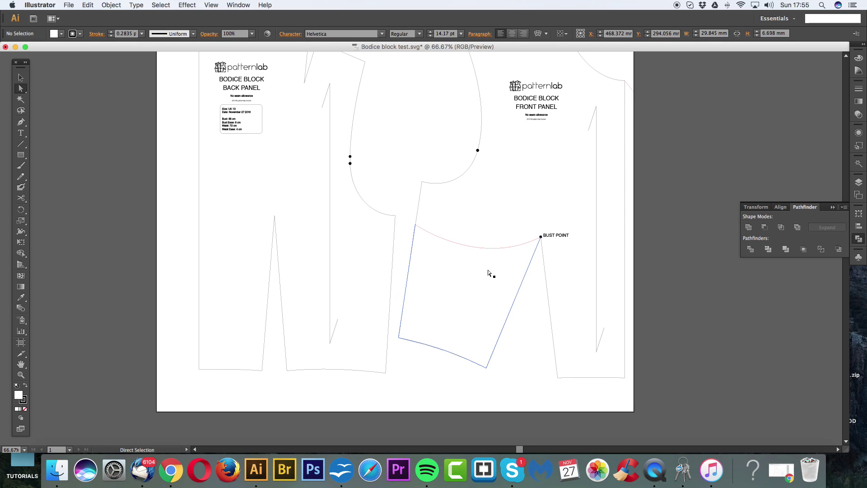
Copy the curved style line and paste a duplicate of it.
{"action": "left_click", "coordinate": [495, 249]}
{"action": "left_click", "coordinate": [534, 284]}
{"action": "left_click", "coordinate": [20, 77]}
{"action": "left_click", "coordinate": [520, 245]}
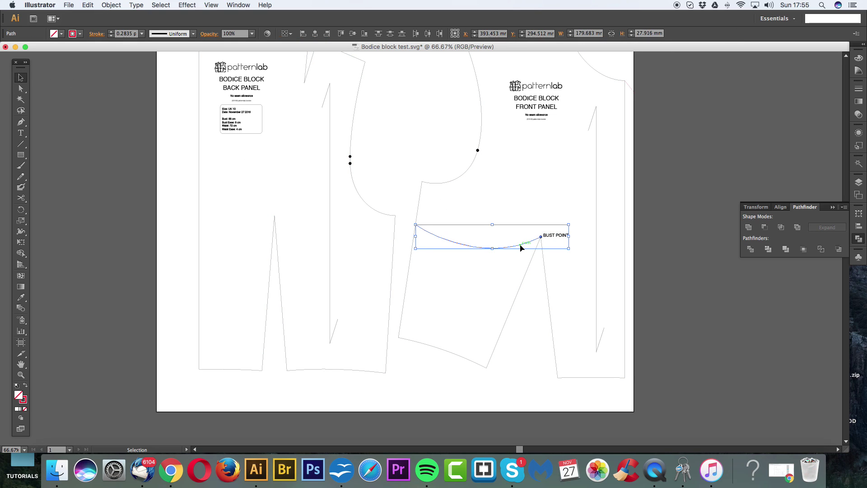
{"action": "left_click", "coordinate": [89, 5]}
{"action": "left_click", "coordinate": [97, 47]}
{"action": "left_click", "coordinate": [90, 5]}
{"action": "left_click", "coordinate": [95, 55]}
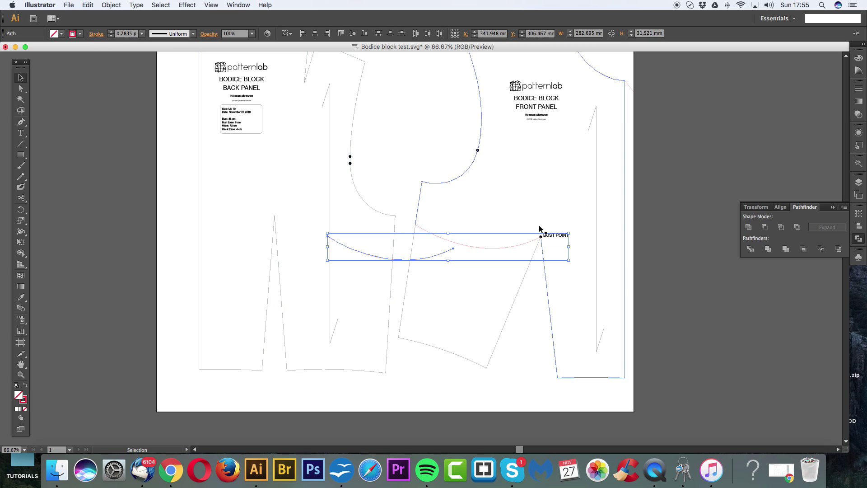
Move the duplicate curve exactly over the original, with its end snapped to the bust point.
{"action": "left_click", "coordinate": [402, 242]}
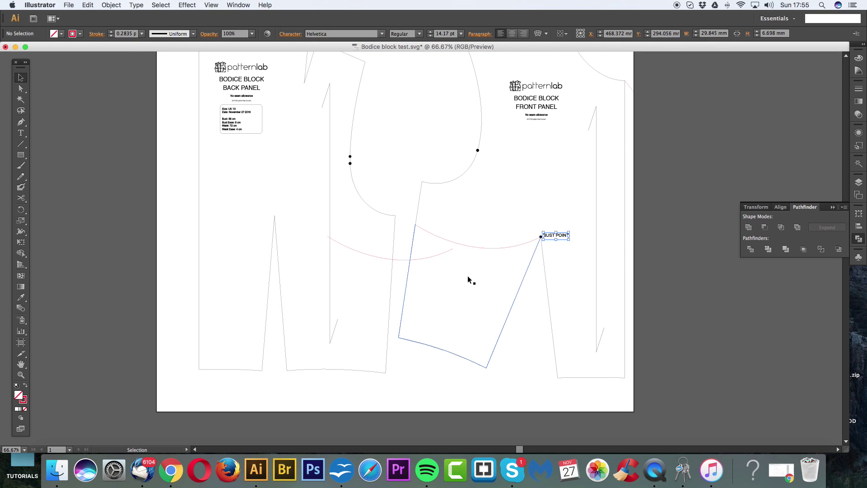
{"action": "left_click", "coordinate": [442, 258]}
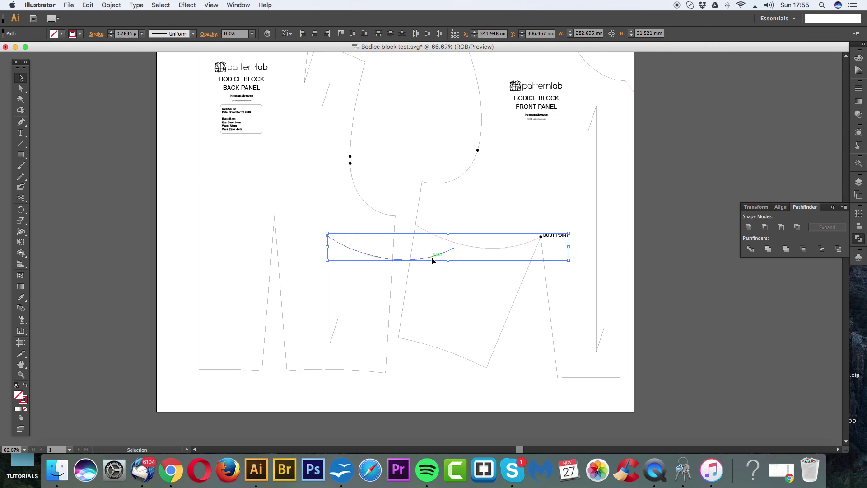
{"action": "left_click_drag", "start_coordinate": [458, 251], "coordinate": [542, 240]}
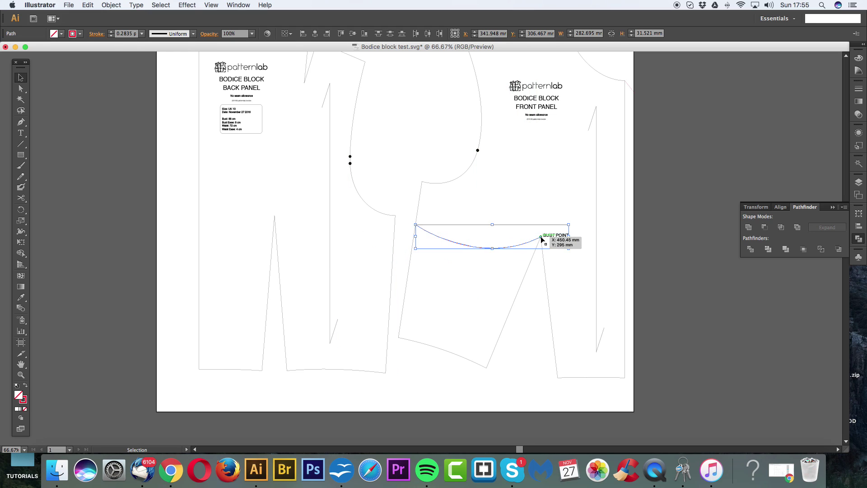
Try to select the duplicate curve together with the lower side piece of the front bodice.
{"action": "left_click", "coordinate": [538, 289]}
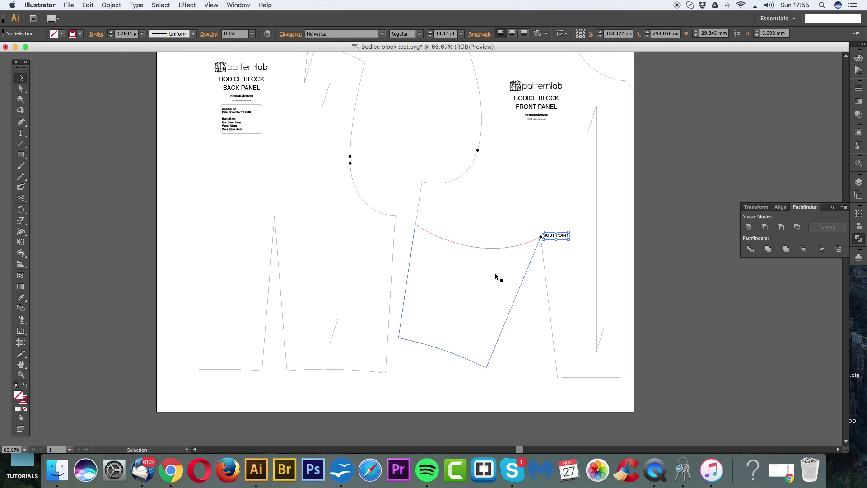
{"action": "left_click", "coordinate": [511, 246]}
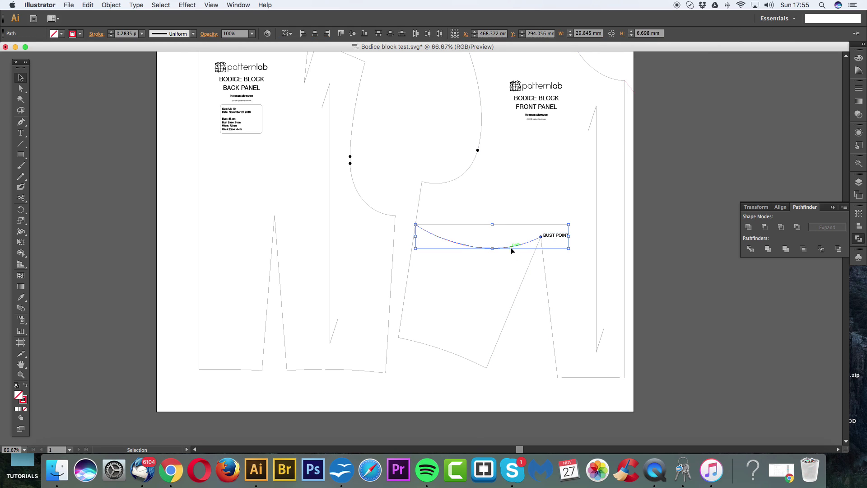
{"action": "left_click", "coordinate": [526, 274], "text": "shift"}
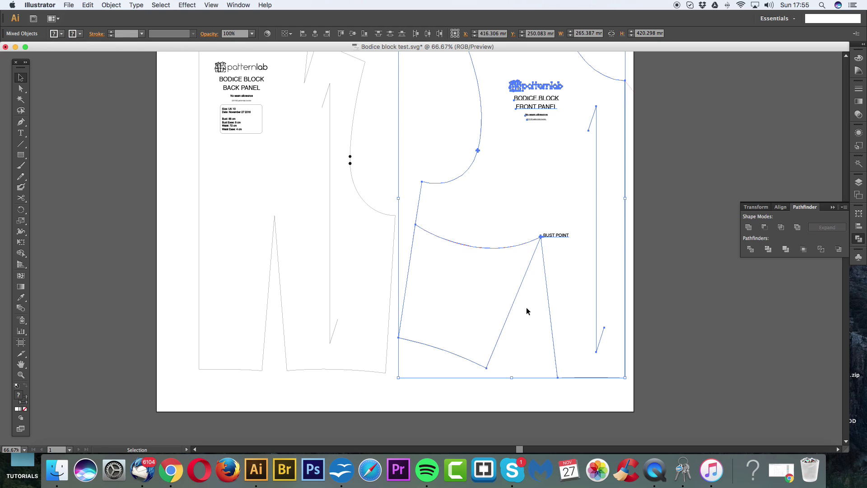
{"action": "left_click", "coordinate": [531, 309]}
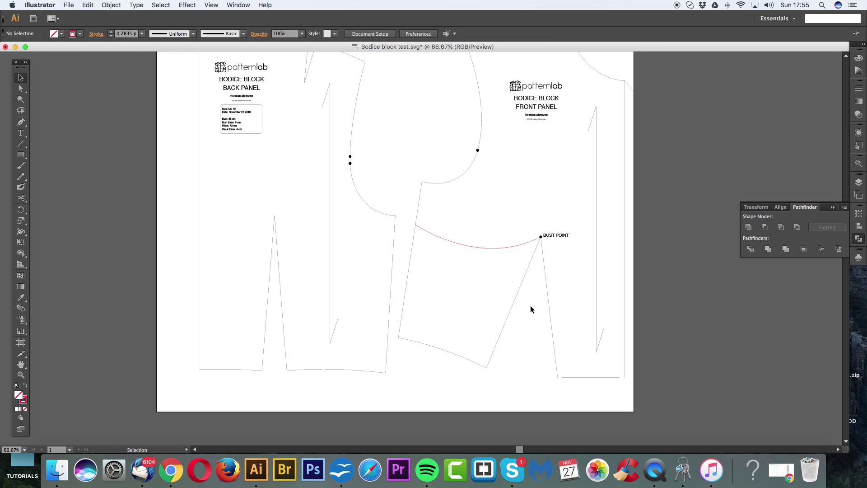
Ungroup the front bodice panel so its upper and lower outline pieces can be selected separately.
{"action": "left_click", "coordinate": [528, 269]}
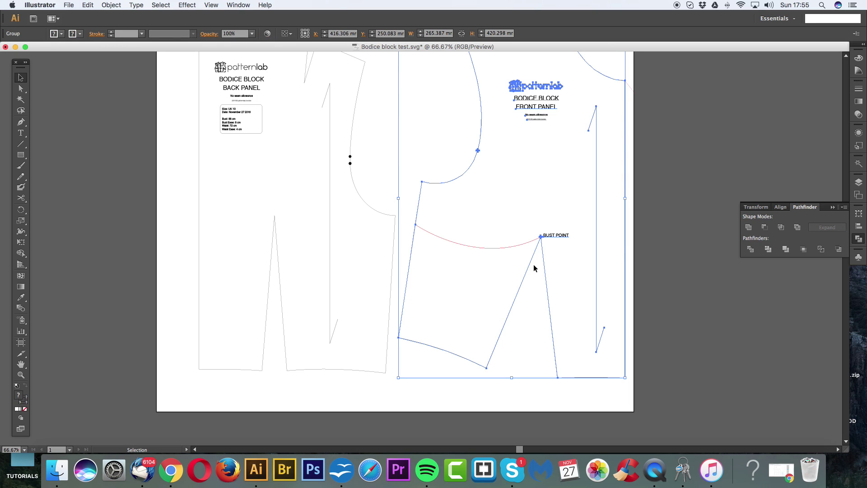
{"action": "scroll", "coordinate": [531, 311], "scroll_direction": "up", "scroll_amount": 2}
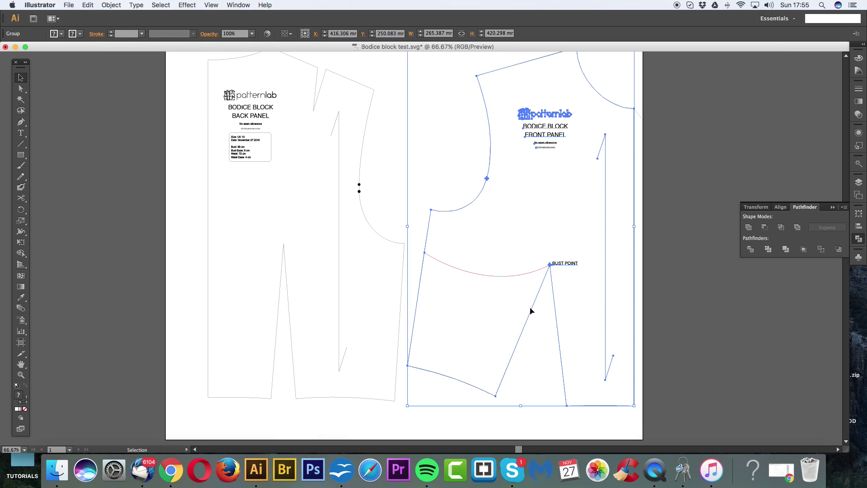
{"action": "left_click", "coordinate": [538, 297]}
{"action": "left_click", "coordinate": [539, 292]}
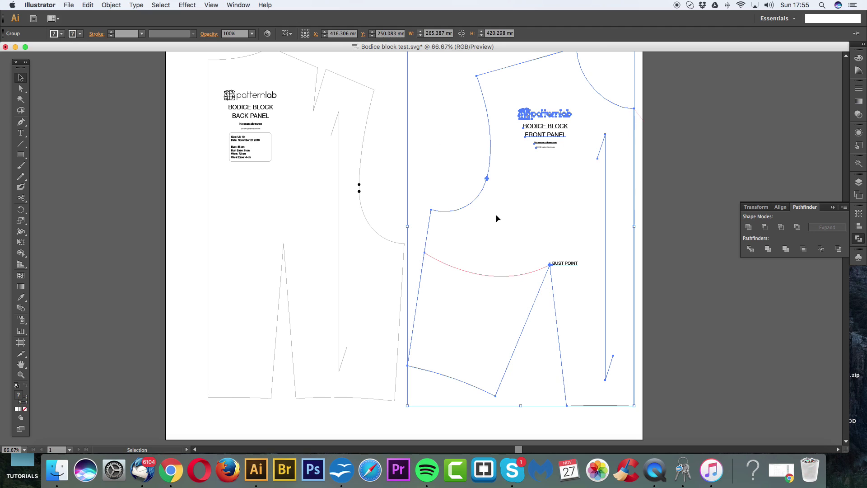
{"action": "left_click", "coordinate": [121, 6]}
{"action": "left_click", "coordinate": [117, 53]}
Move the lower side piece together with the duplicate curve down about 41 mm, away from the upper front piece.
{"action": "left_click", "coordinate": [553, 351]}
{"action": "left_click", "coordinate": [526, 323]}
{"action": "scroll", "coordinate": [546, 323], "scroll_direction": "left", "scroll_amount": 2}
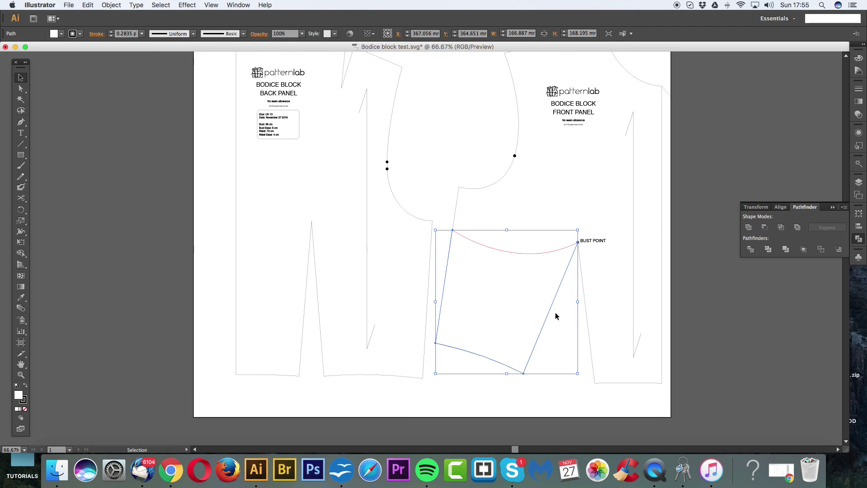
{"action": "left_click", "coordinate": [556, 313]}
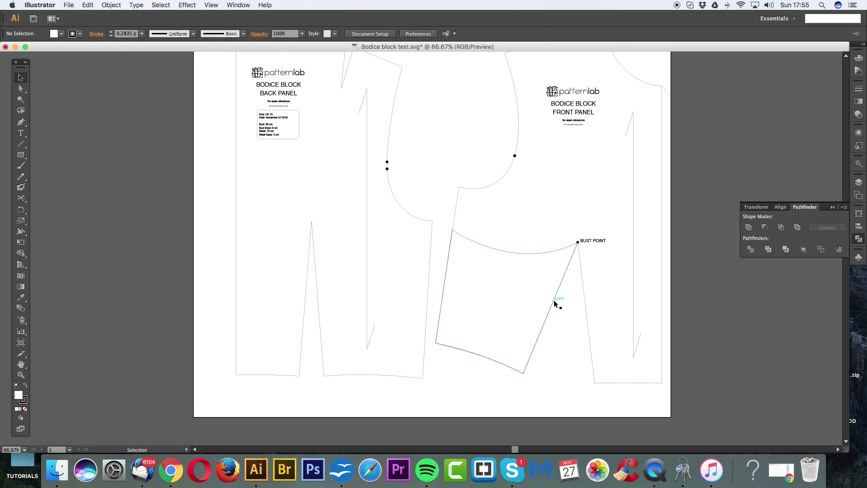
{"action": "left_click", "coordinate": [555, 298]}
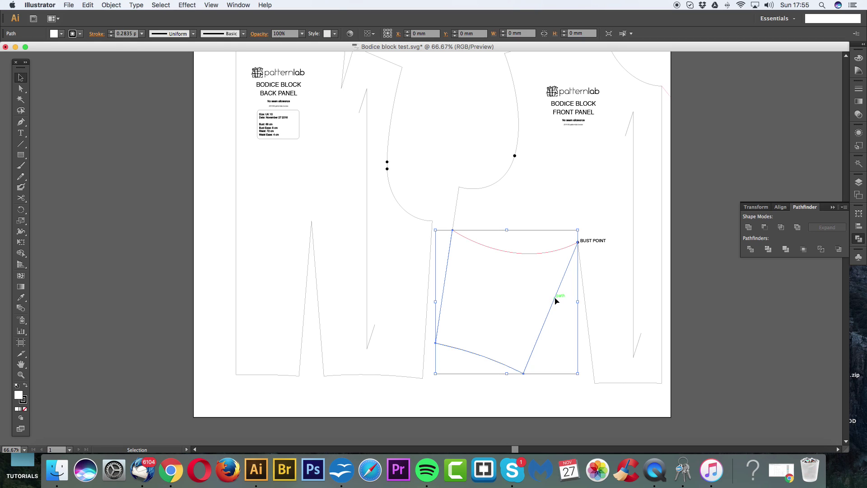
{"action": "left_click", "coordinate": [534, 253], "text": "shift"}
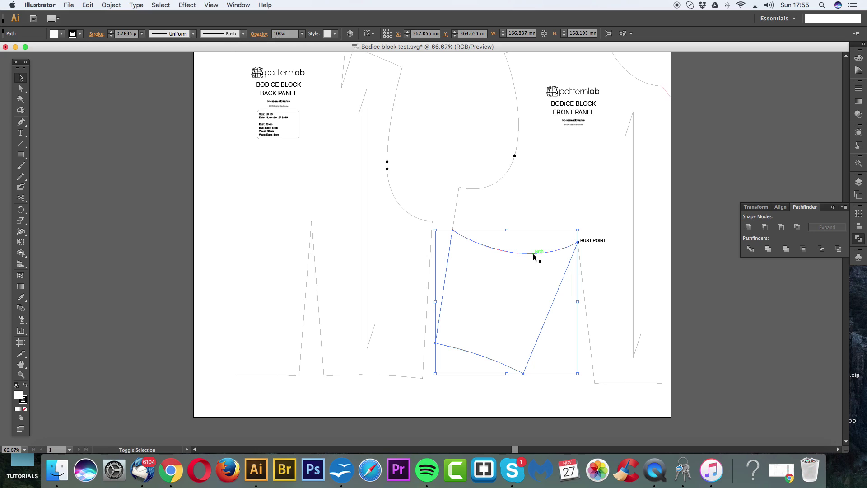
{"action": "left_click", "coordinate": [534, 255], "text": "shift"}
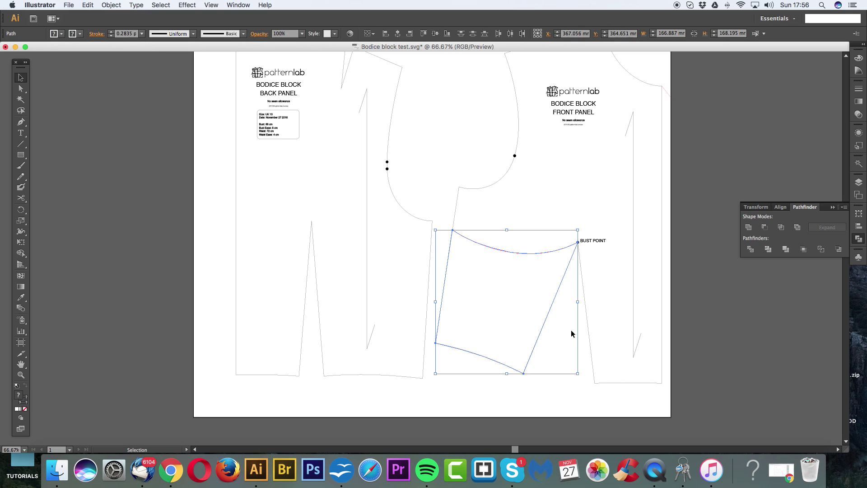
{"action": "left_click_drag", "start_coordinate": [556, 299], "coordinate": [550, 335]}
{"action": "left_click", "coordinate": [520, 271]}
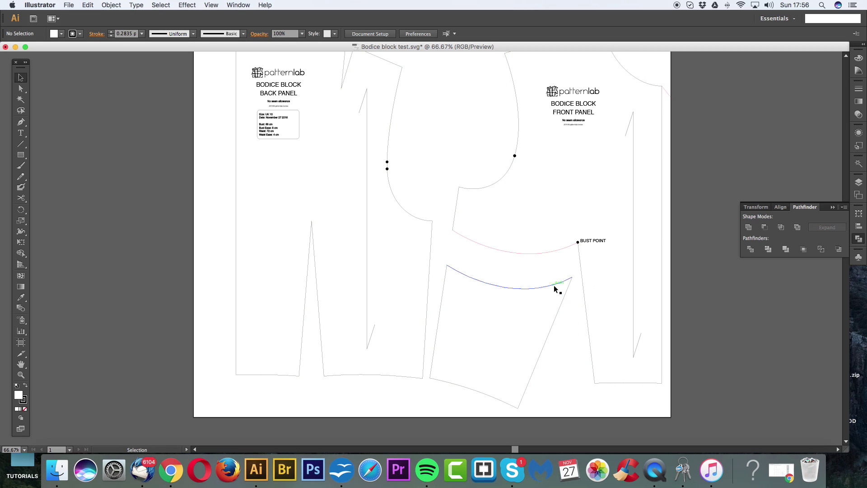
Average the overlapping anchor points at the lower piece's side-seam corner on both axes.
{"action": "left_click", "coordinate": [20, 89]}
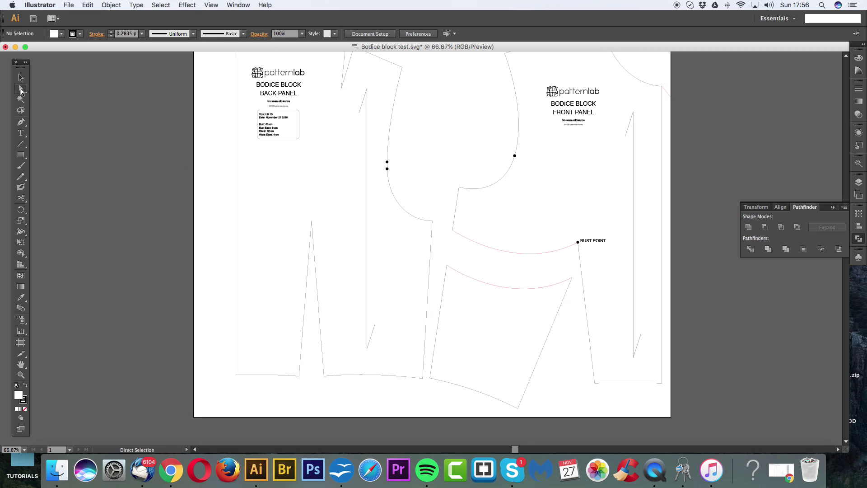
{"action": "left_click_drag", "start_coordinate": [456, 257], "coordinate": [445, 271]}
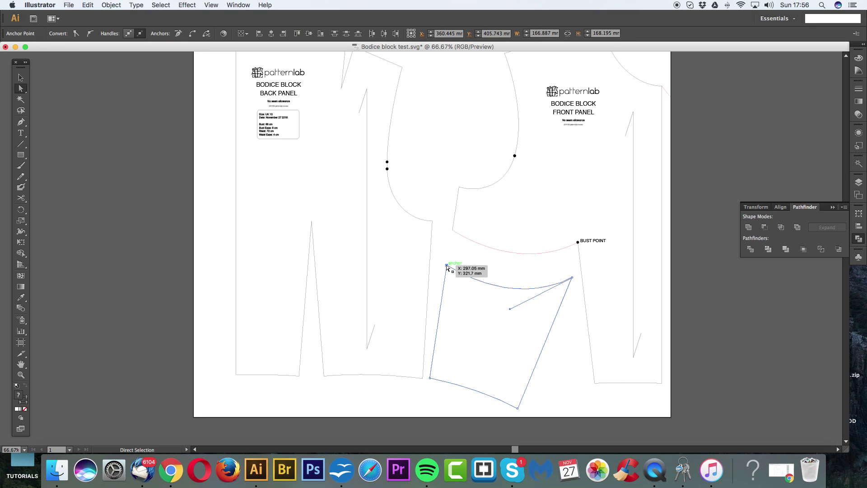
{"action": "right_click", "coordinate": [447, 267]}
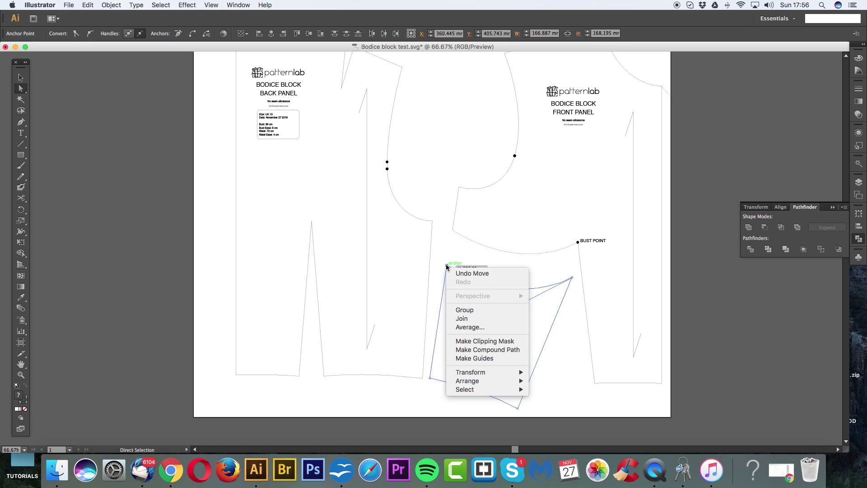
{"action": "left_click", "coordinate": [462, 327]}
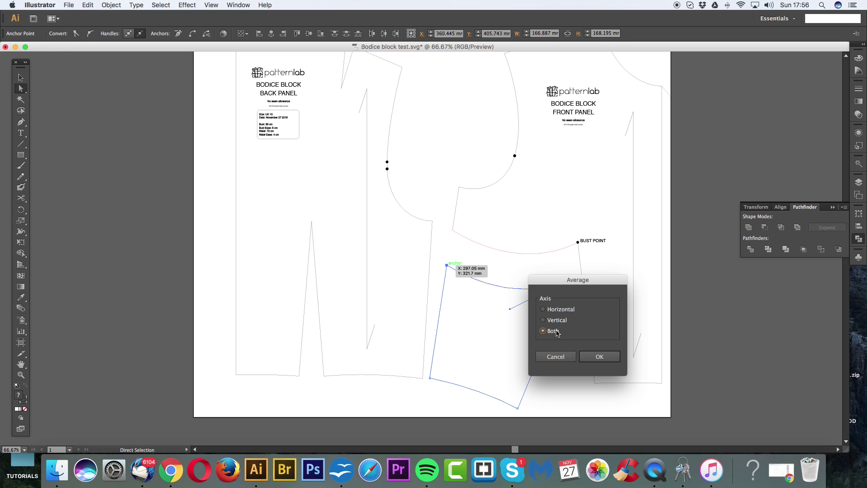
{"action": "left_click", "coordinate": [600, 356]}
{"action": "left_click", "coordinate": [501, 268]}
Test whether the lower piece's side-seam corner is connected by pulling an anchor there, and undo the last change.
{"action": "key", "text": "super+equal"}
{"action": "key", "text": "super+equal"}
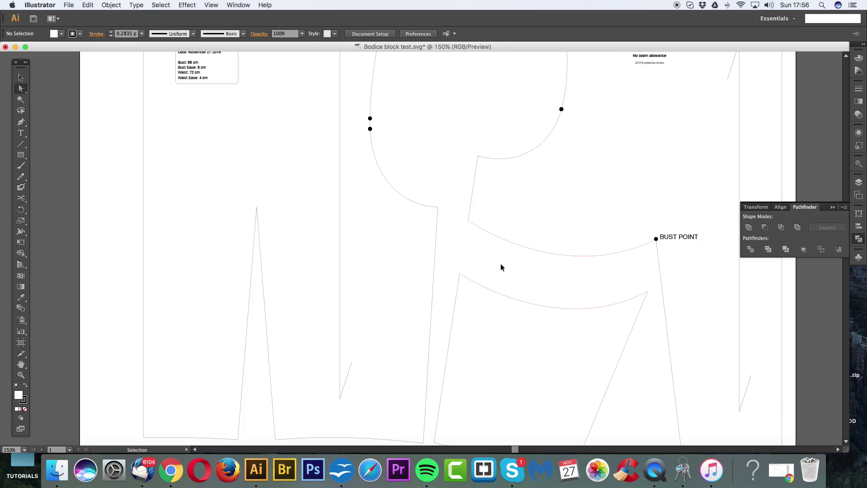
{"action": "left_click", "coordinate": [479, 287]}
{"action": "left_click_drag", "start_coordinate": [480, 288], "coordinate": [470, 291]}
{"action": "key", "text": "super+z"}
Try to average the lower piece's side-seam corner anchors on both axes and join them.
{"action": "left_click_drag", "start_coordinate": [511, 269], "coordinate": [455, 293]}
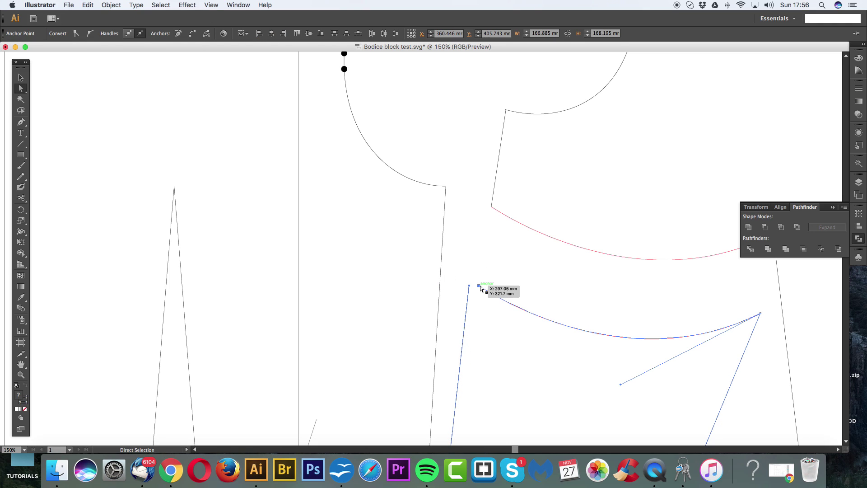
{"action": "right_click", "coordinate": [481, 289]}
{"action": "left_click", "coordinate": [497, 346]}
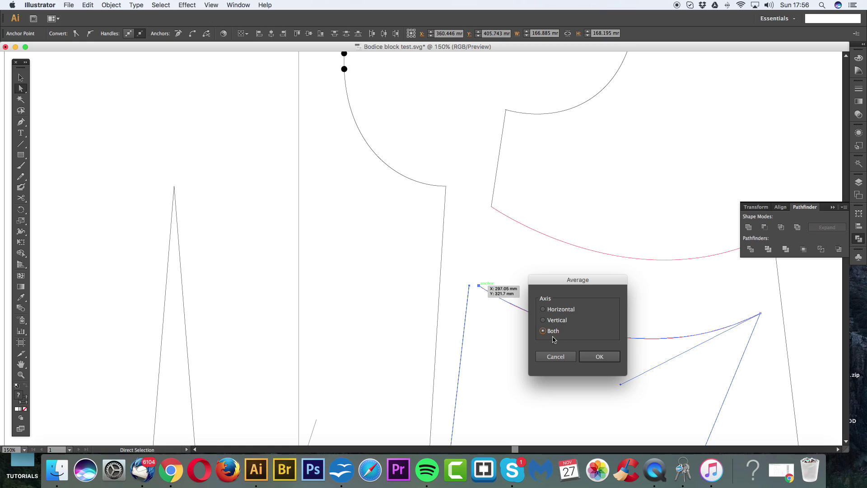
{"action": "left_click", "coordinate": [596, 356]}
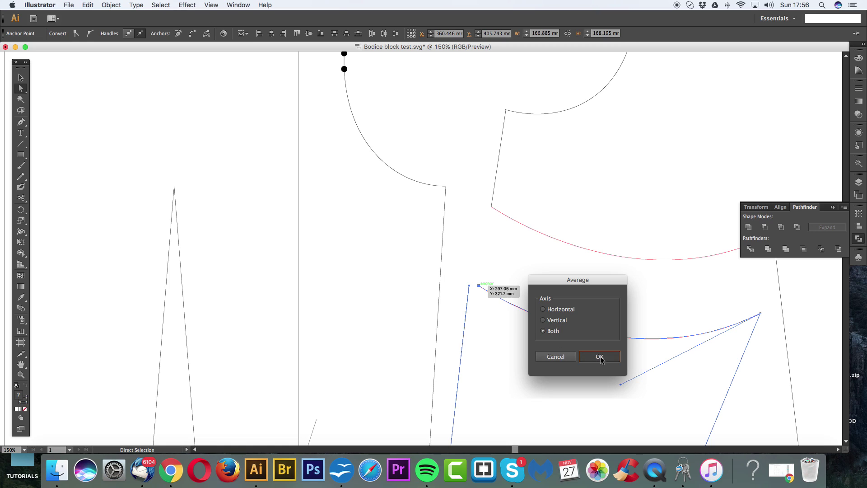
{"action": "left_click", "coordinate": [475, 288]}
{"action": "key", "text": "super+j"}
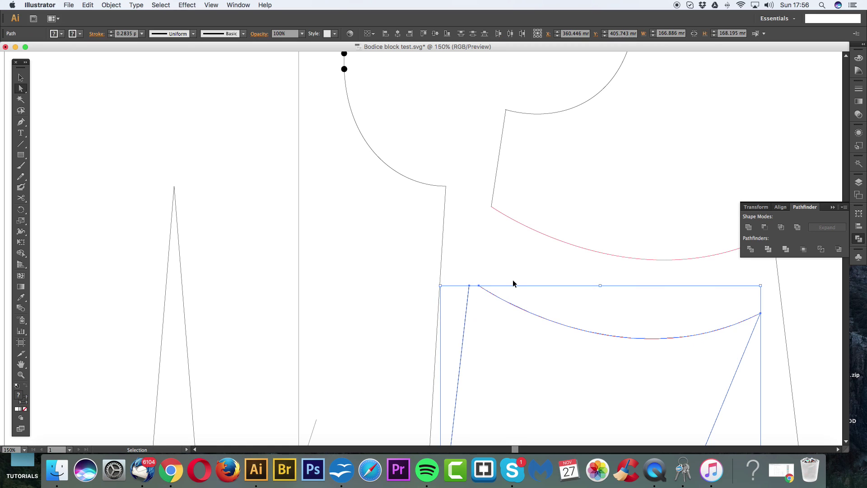
{"action": "left_click", "coordinate": [526, 280]}
Connect the curve to the side seam at the lower piece's corner by averaging both end anchors on both axes and joining them.
{"action": "scroll", "coordinate": [596, 293], "scroll_direction": "down", "scroll_amount": 5}
{"action": "scroll", "coordinate": [596, 292], "scroll_direction": "right", "scroll_amount": 4}
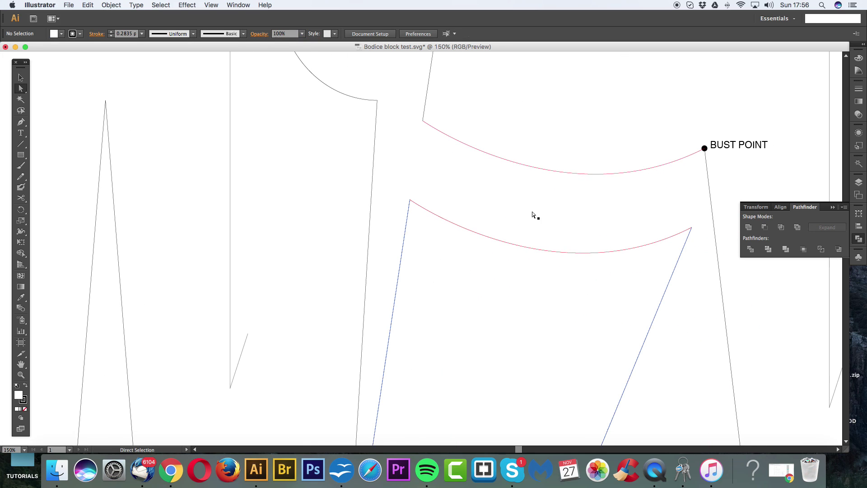
{"action": "key", "text": "super+minus"}
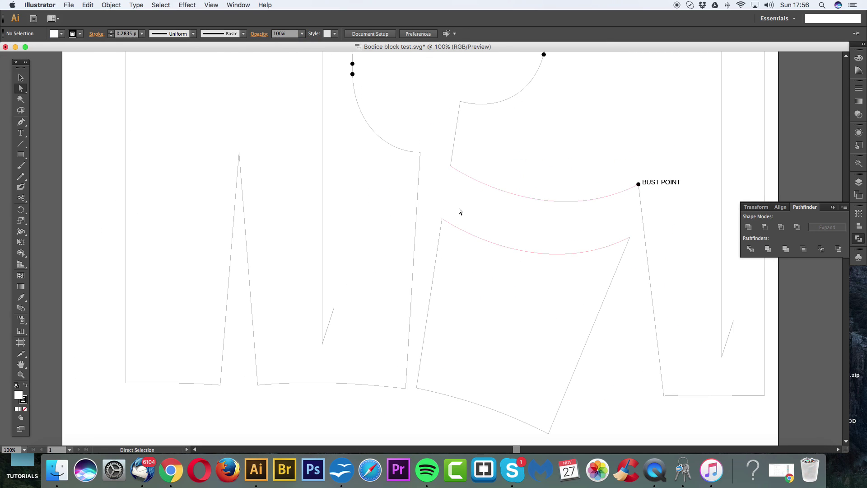
{"action": "mouse_move", "coordinate": [435, 213]}
{"action": "left_mouse_down"}
{"action": "mouse_move", "coordinate": [454, 228]}
{"action": "mouse_move", "coordinate": [444, 222]}
{"action": "left_mouse_up"}
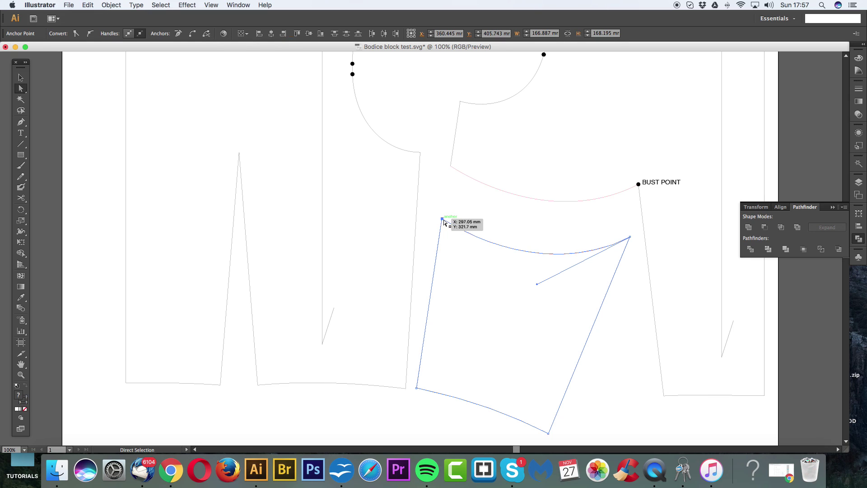
{"action": "right_click", "coordinate": [444, 222]}
{"action": "left_click", "coordinate": [472, 283]}
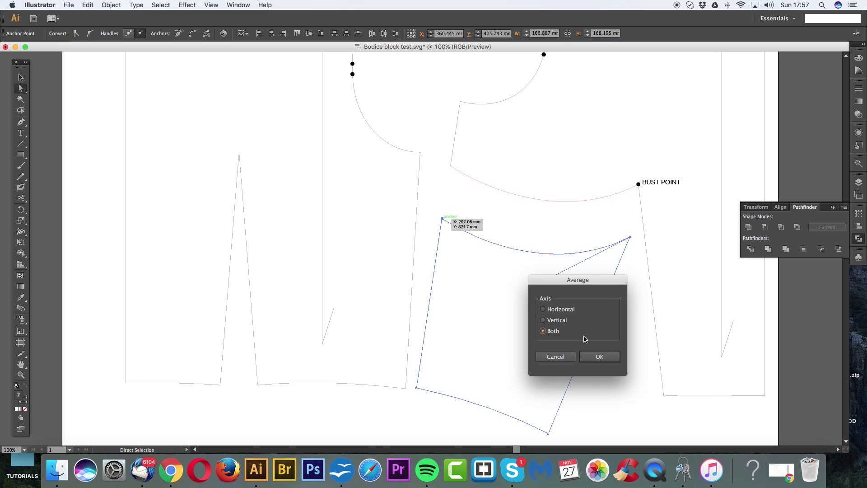
{"action": "left_click", "coordinate": [599, 357]}
{"action": "left_click", "coordinate": [456, 212]}
{"action": "left_click_drag", "start_coordinate": [453, 210], "coordinate": [432, 230]}
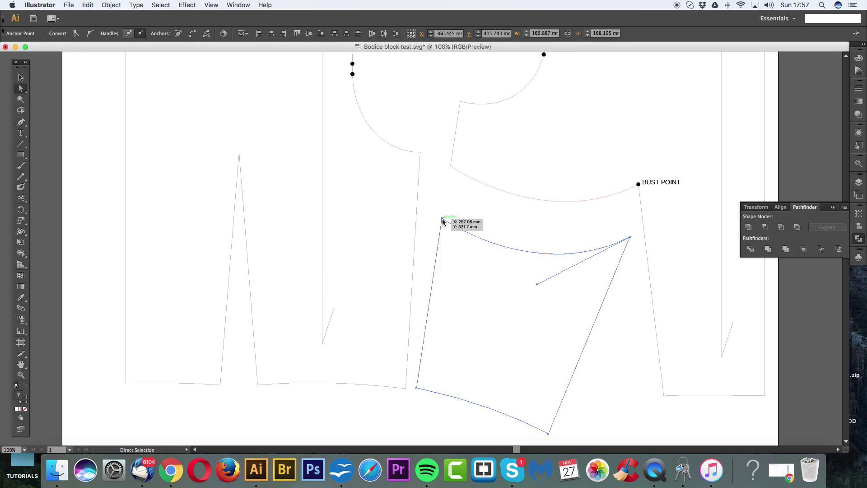
{"action": "right_click", "coordinate": [443, 221]}
{"action": "left_click", "coordinate": [468, 274]}
Average the lower piece's end anchors at its bust-point corner and join them to close the outline.
{"action": "left_click_drag", "start_coordinate": [627, 222], "coordinate": [638, 248]}
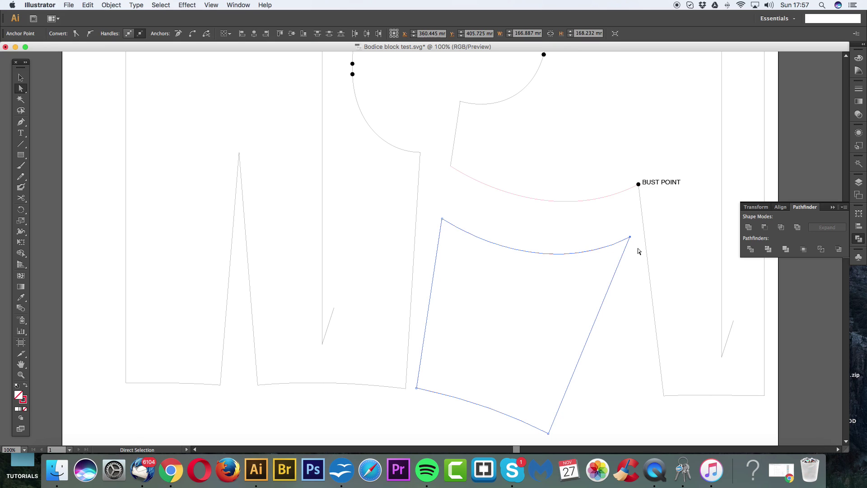
{"action": "right_click", "coordinate": [631, 237]}
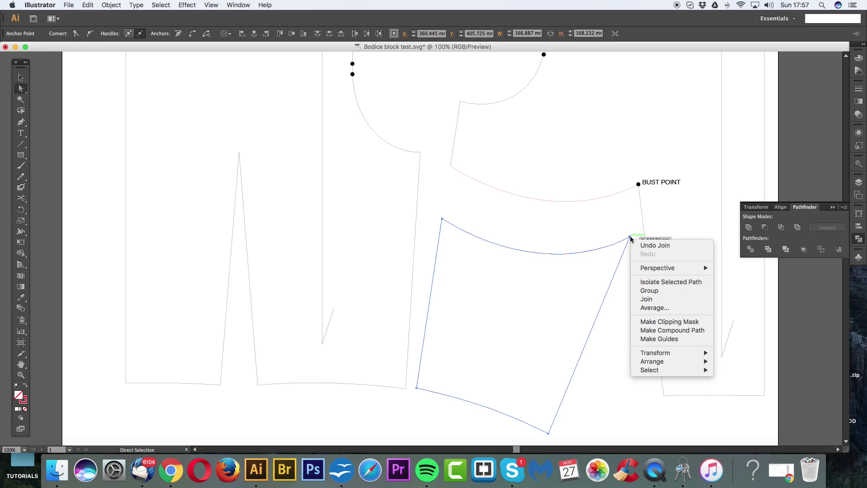
{"action": "left_click", "coordinate": [652, 308]}
{"action": "left_click", "coordinate": [594, 358]}
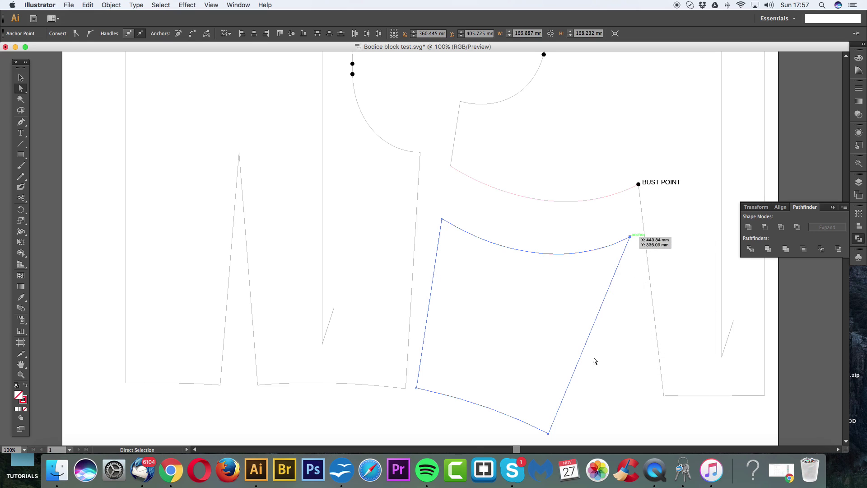
{"action": "left_click", "coordinate": [637, 228]}
{"action": "right_click", "coordinate": [637, 227]}
{"action": "left_click", "coordinate": [624, 247]}
{"action": "left_click_drag", "start_coordinate": [629, 228], "coordinate": [623, 243]}
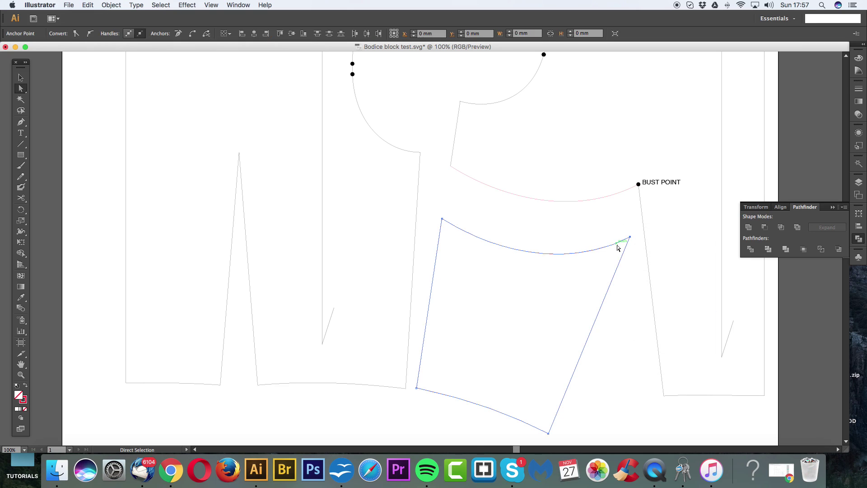
{"action": "right_click", "coordinate": [631, 238]}
{"action": "left_click", "coordinate": [646, 300]}
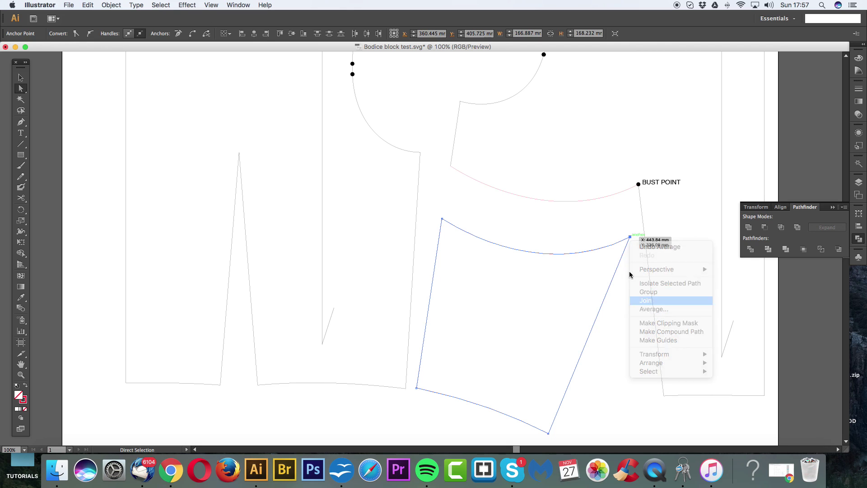
{"action": "left_click", "coordinate": [584, 226]}
Check by selecting the lower piece that its curve and outline form one path, and deselect it.
{"action": "key", "text": "v"}
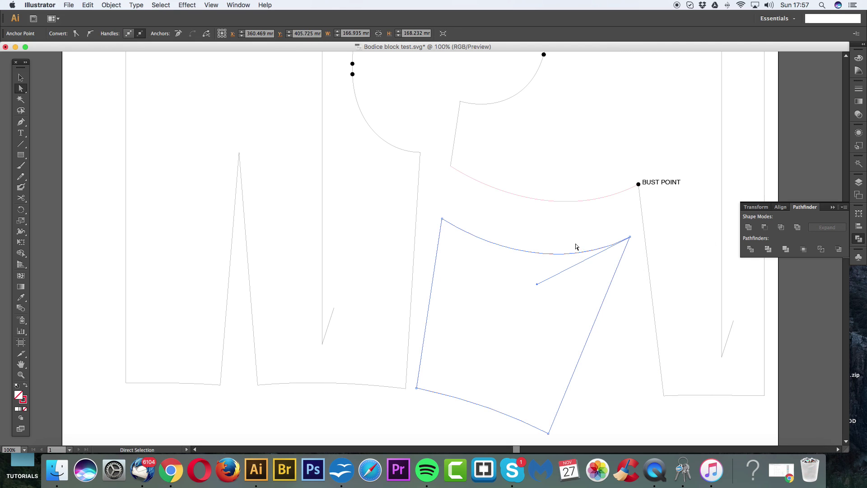
{"action": "left_click", "coordinate": [582, 257]}
{"action": "key", "text": "super+minus"}
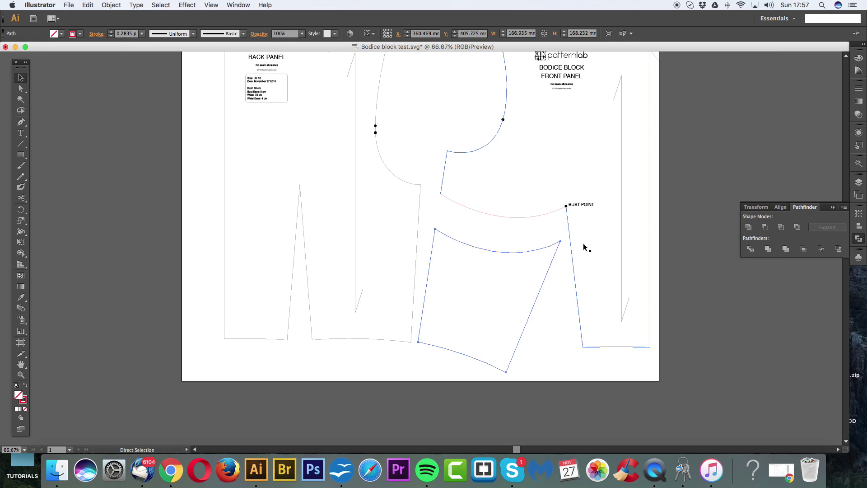
{"action": "left_click", "coordinate": [487, 254]}
{"action": "key", "text": "a"}
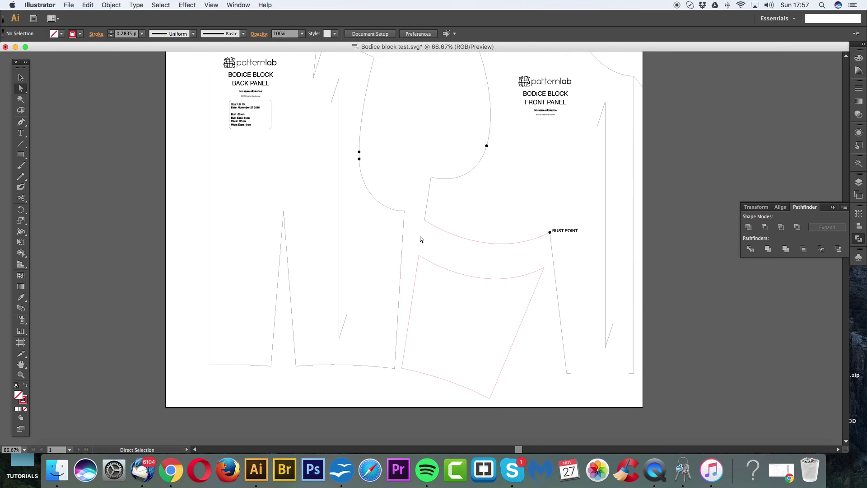
Average the upper piece's end anchors at its side-seam corner on both axes and join them.
{"action": "left_click_drag", "start_coordinate": [418, 232], "coordinate": [443, 213]}
{"action": "right_click", "coordinate": [425, 221]}
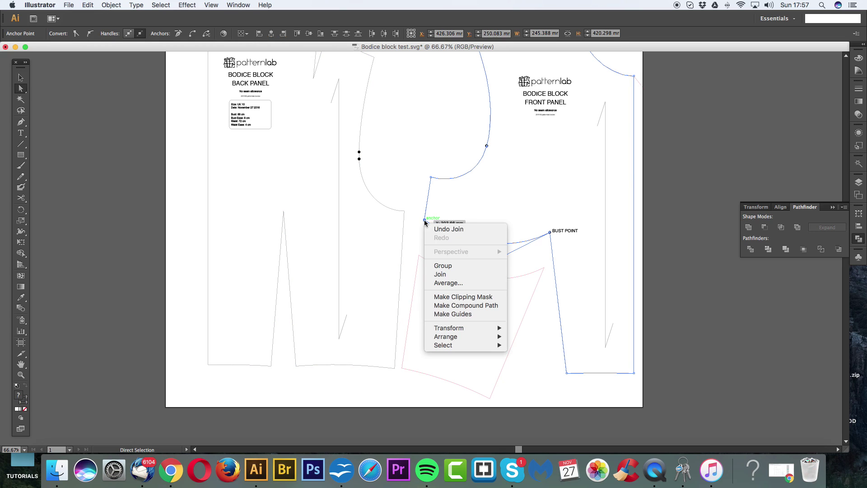
{"action": "left_click", "coordinate": [440, 284]}
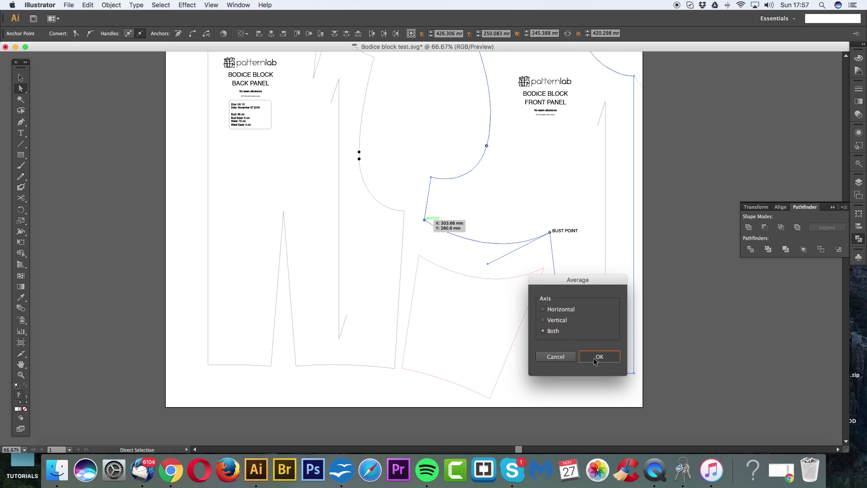
{"action": "left_click", "coordinate": [594, 360]}
{"action": "right_click", "coordinate": [425, 220]}
{"action": "left_click", "coordinate": [441, 275]}
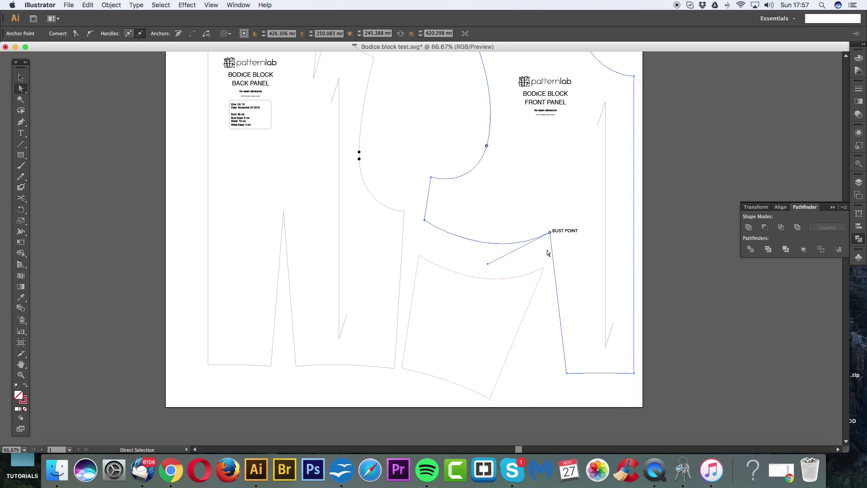
{"action": "left_click", "coordinate": [547, 251]}
Move the bust point marker and its label straight up, clear of the upper piece's dart corner.
{"action": "scroll", "coordinate": [551, 236], "scroll_direction": "up", "scroll_amount": 3}
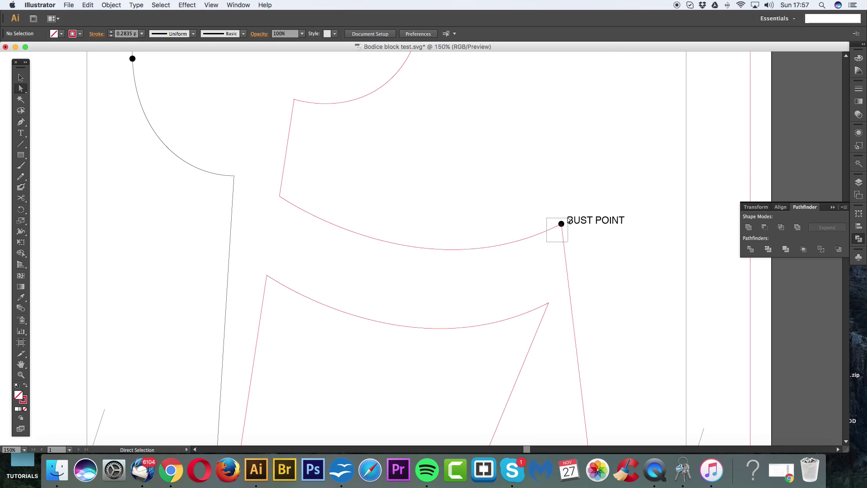
{"action": "left_click", "coordinate": [562, 223]}
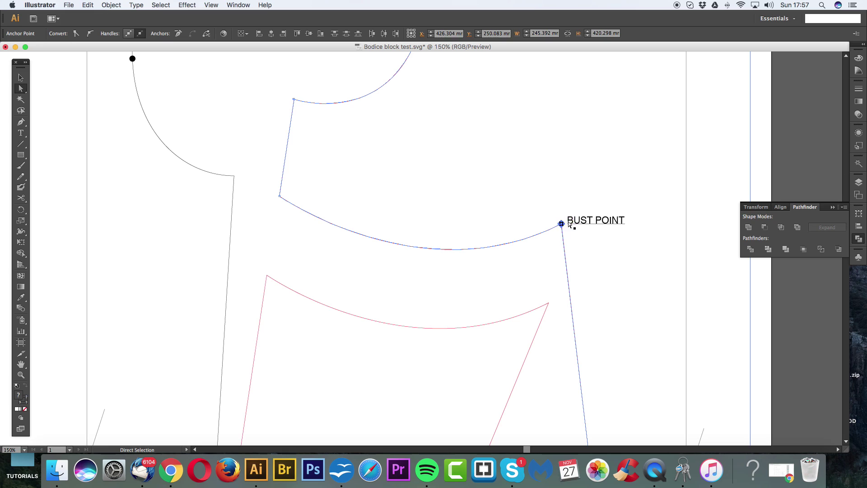
{"action": "left_click", "coordinate": [548, 247]}
{"action": "key", "text": "v"}
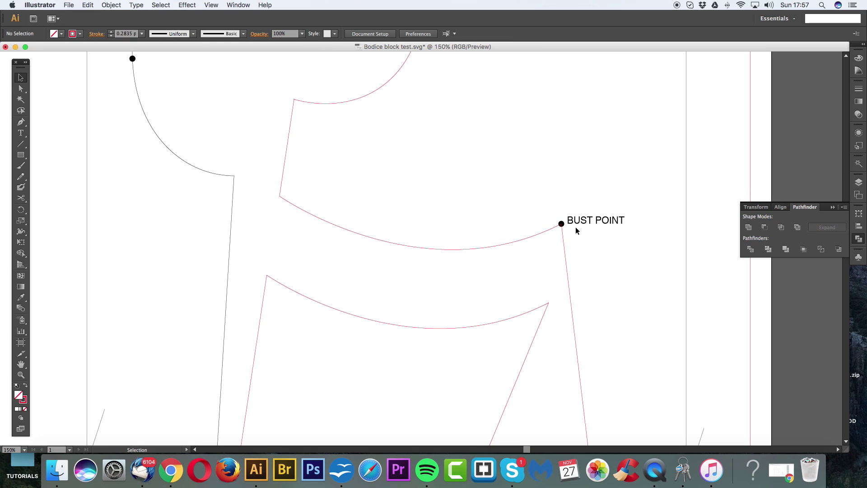
{"action": "left_click_drag", "start_coordinate": [585, 223], "coordinate": [586, 202]}
Average the upper piece's end anchors at the dart corner and join them to close the outline.
{"action": "key", "text": "a"}
{"action": "left_click_drag", "start_coordinate": [547, 244], "coordinate": [575, 220]}
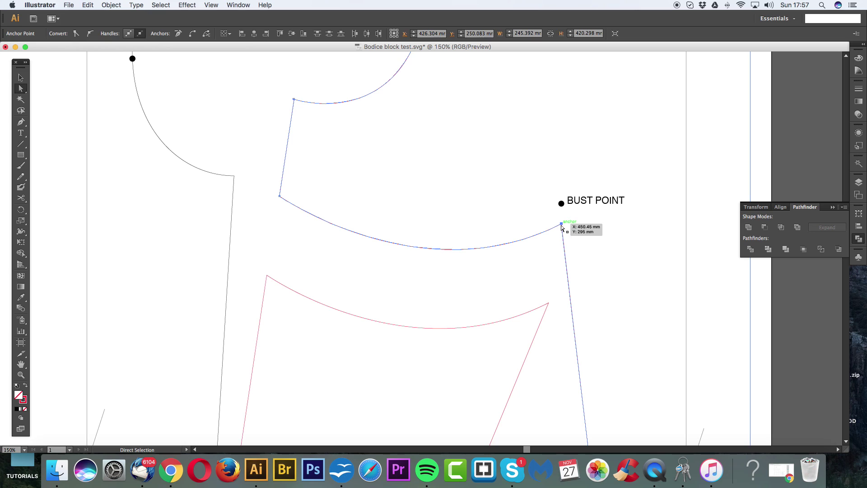
{"action": "right_click", "coordinate": [562, 224]}
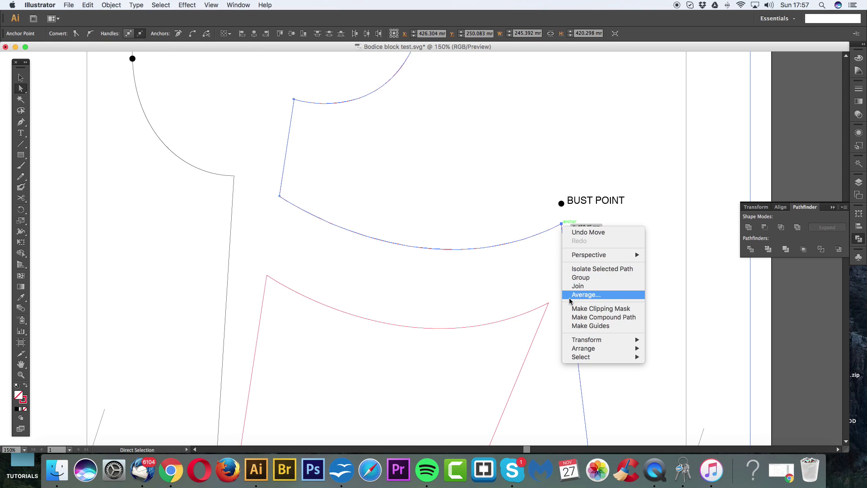
{"action": "left_click", "coordinate": [555, 252]}
{"action": "left_click", "coordinate": [601, 356]}
{"action": "right_click", "coordinate": [564, 224]}
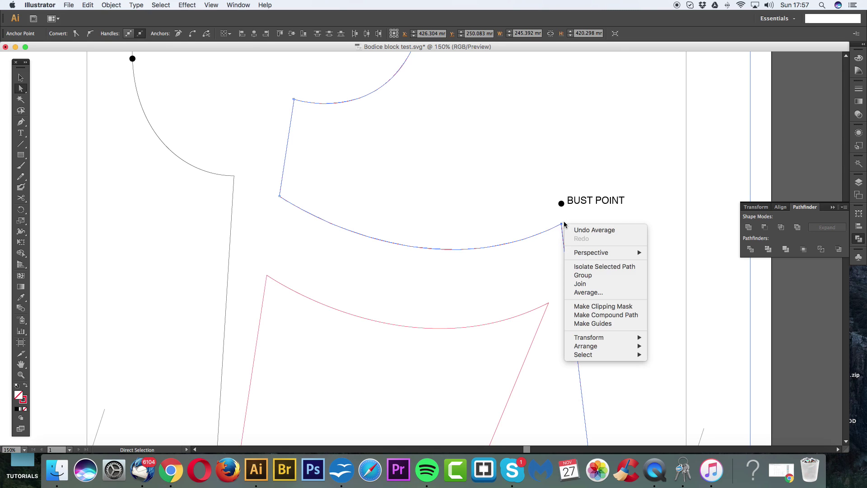
{"action": "left_click", "coordinate": [572, 285]}
Move the bust point marker and label back onto the upper piece's dart corner and deselect them.
{"action": "left_click", "coordinate": [543, 278]}
{"action": "key", "text": "v"}
{"action": "left_click_drag", "start_coordinate": [578, 201], "coordinate": [578, 222]}
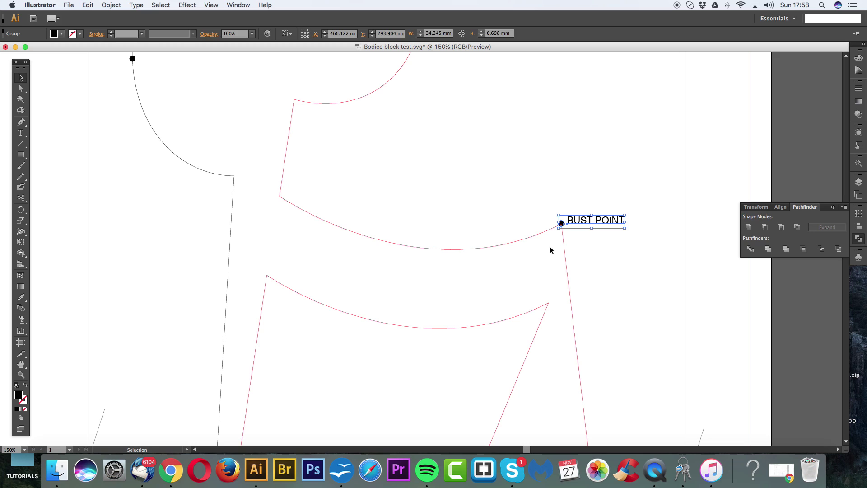
{"action": "left_click", "coordinate": [550, 247]}
Move the lower piece back up so its upper corner snaps to the bust point and its curve meets the upper piece.
{"action": "key", "text": "super+minus"}
{"action": "key", "text": "super+minus"}
{"action": "left_click_drag", "start_coordinate": [526, 258], "coordinate": [572, 239]}
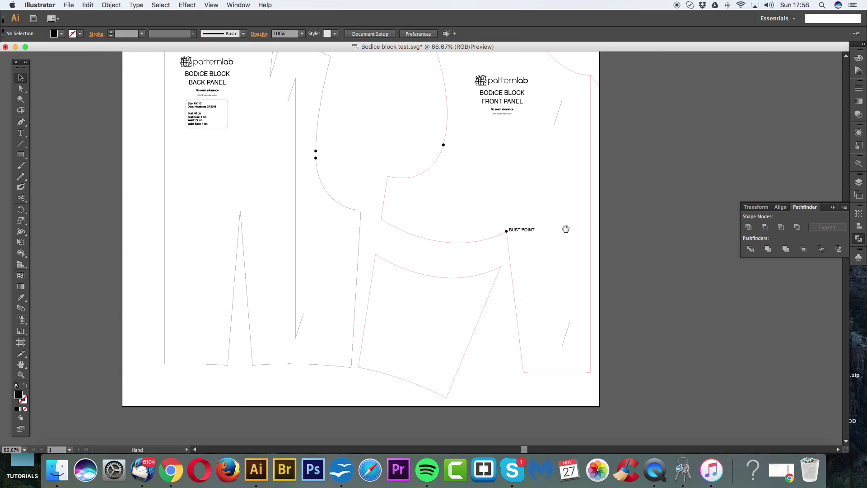
{"action": "scroll", "coordinate": [565, 230], "scroll_direction": "up", "scroll_amount": 3}
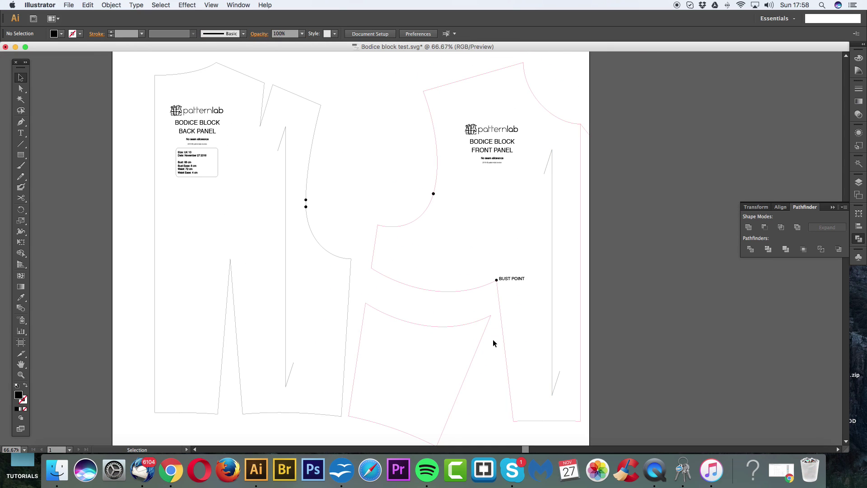
{"action": "key", "text": "super+plus"}
{"action": "scroll", "coordinate": [507, 368], "scroll_direction": "down", "scroll_amount": 4}
{"action": "left_click", "coordinate": [484, 252]}
{"action": "left_click", "coordinate": [472, 233]}
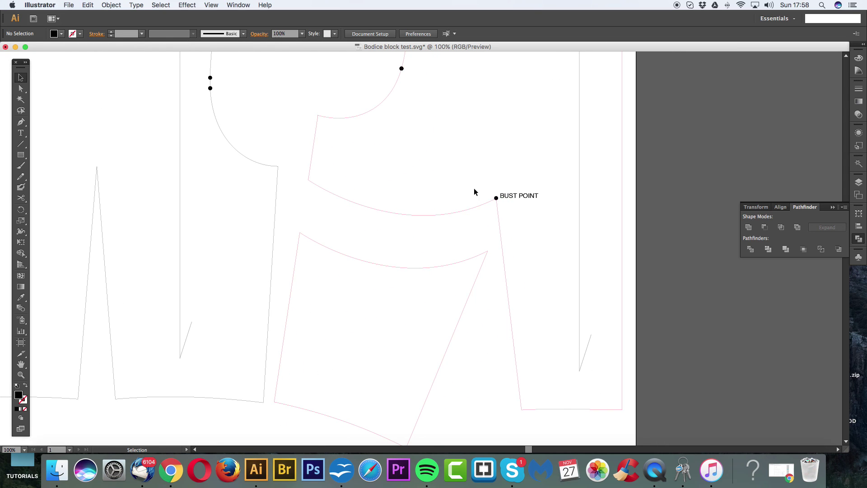
{"action": "left_click_drag", "start_coordinate": [488, 253], "coordinate": [496, 199]}
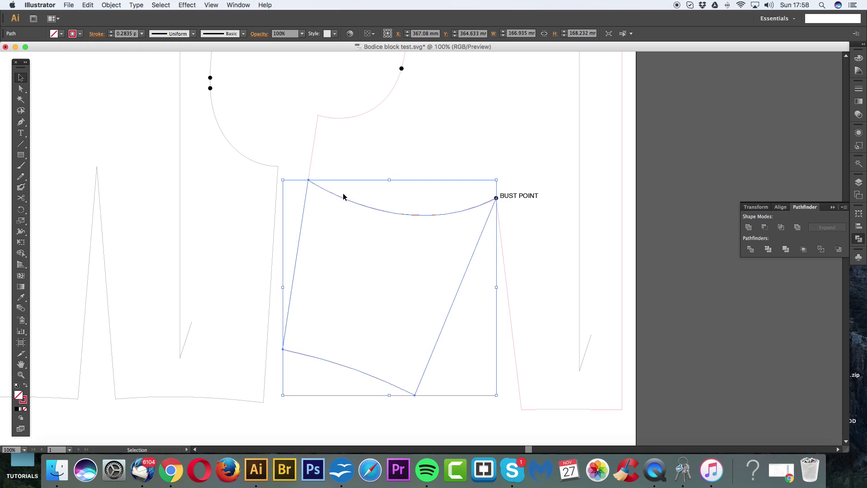
{"action": "left_click", "coordinate": [409, 270]}
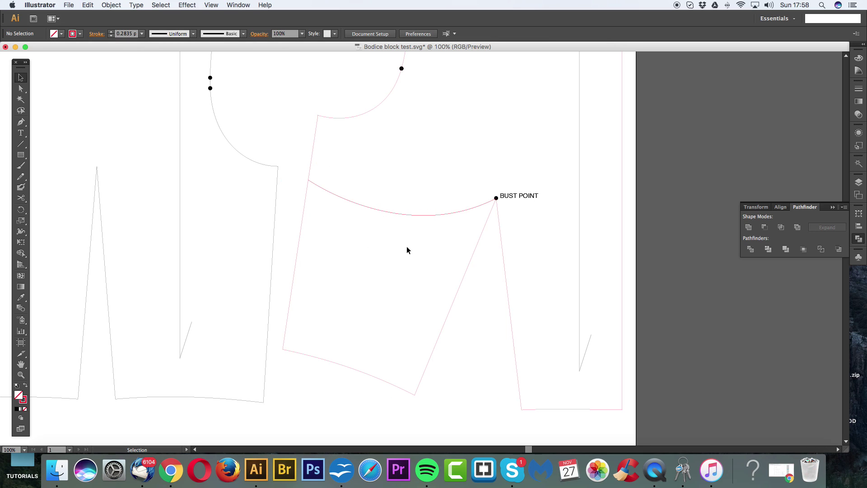
Rotate the lower piece about the bust point until its dart edge meets the front panel's, closing the waist dart.
{"action": "left_click", "coordinate": [479, 244]}
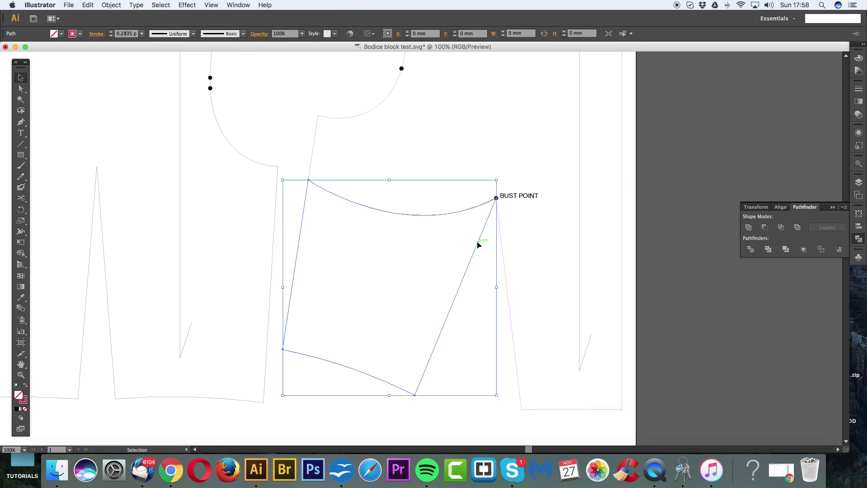
{"action": "left_click", "coordinate": [20, 210]}
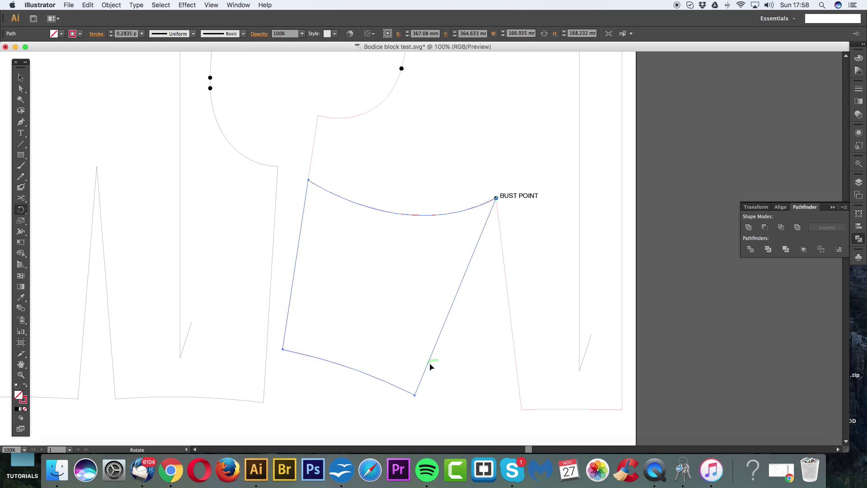
{"action": "left_click_drag", "start_coordinate": [428, 367], "coordinate": [519, 378]}
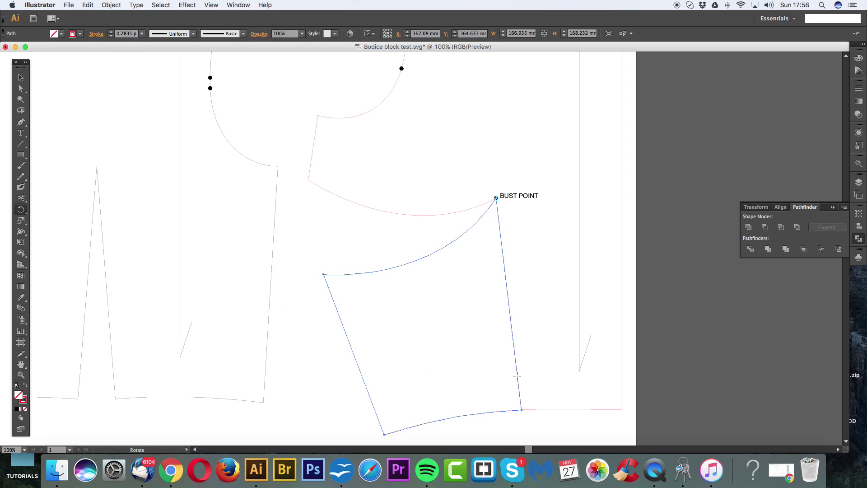
{"action": "key", "text": "v"}
{"action": "key", "text": "super+minus"}
{"action": "left_click_drag", "start_coordinate": [511, 248], "coordinate": [513, 298]}
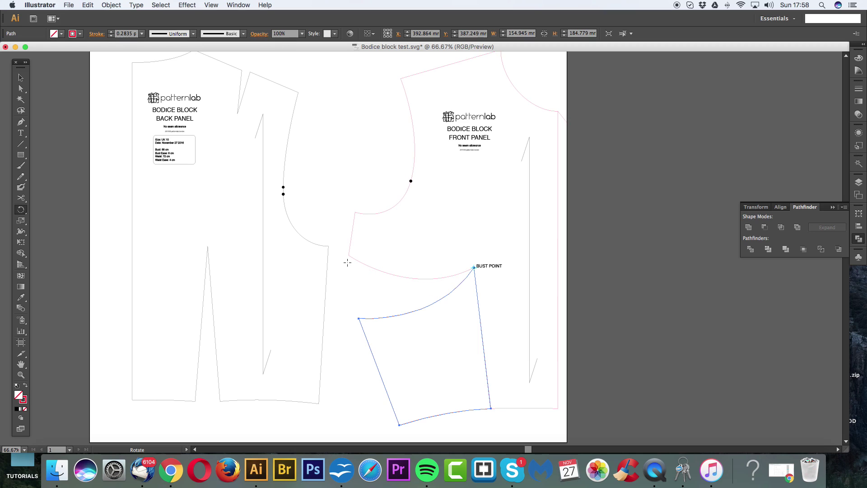
{"action": "left_click", "coordinate": [21, 89]}
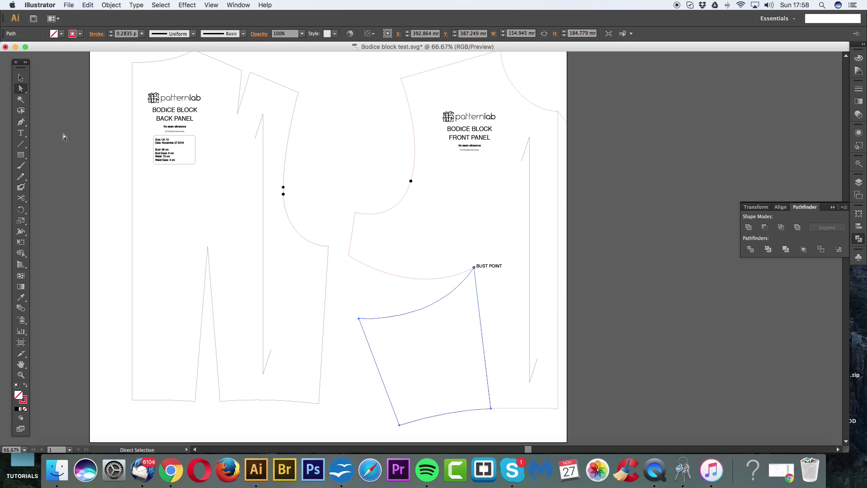
{"action": "left_click", "coordinate": [320, 174]}
Add an anchor point midway along the lower piece's closed dart edge and nudge it to about X 469.6 mm, overlapping the front panel.
{"action": "left_click_drag", "start_coordinate": [21, 122], "coordinate": [66, 137]}
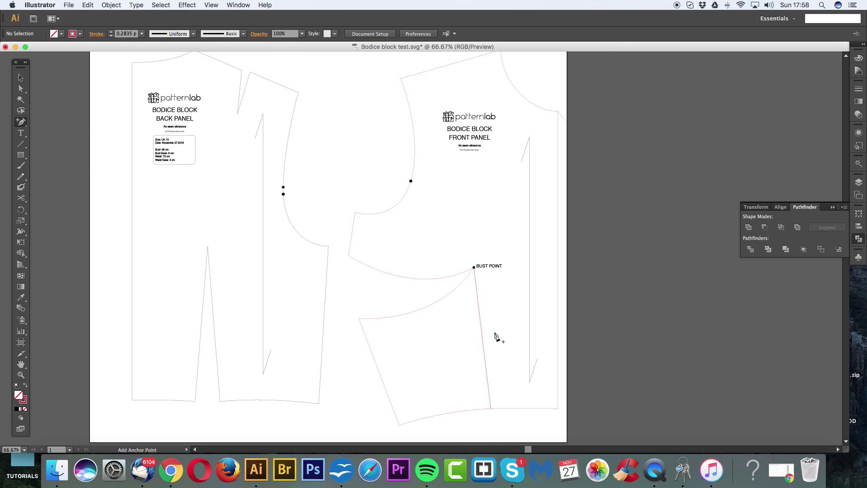
{"action": "left_click", "coordinate": [483, 337]}
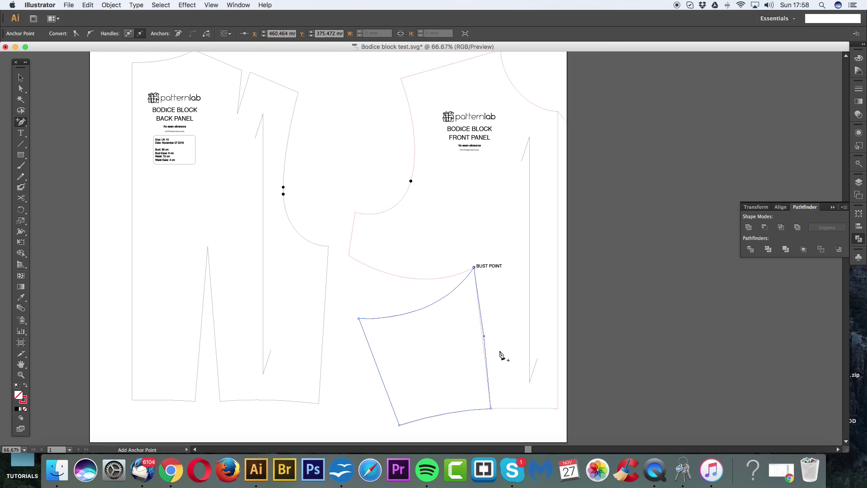
{"action": "key", "text": "Right"}
{"action": "key", "text": "Right"}
{"action": "left_click", "coordinate": [20, 88]}
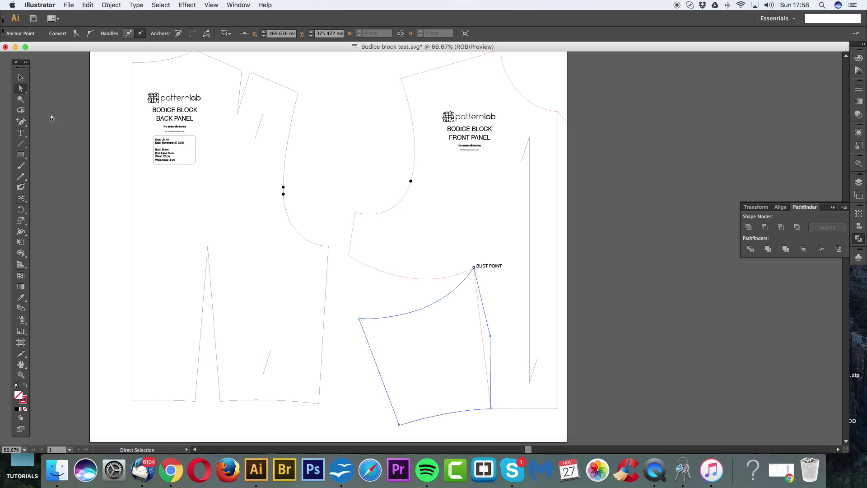
Select the upper and lower front pieces together and unite them into one outline with Pathfinder.
{"action": "left_click", "coordinate": [378, 290]}
{"action": "left_click_drag", "start_coordinate": [403, 294], "coordinate": [502, 360]}
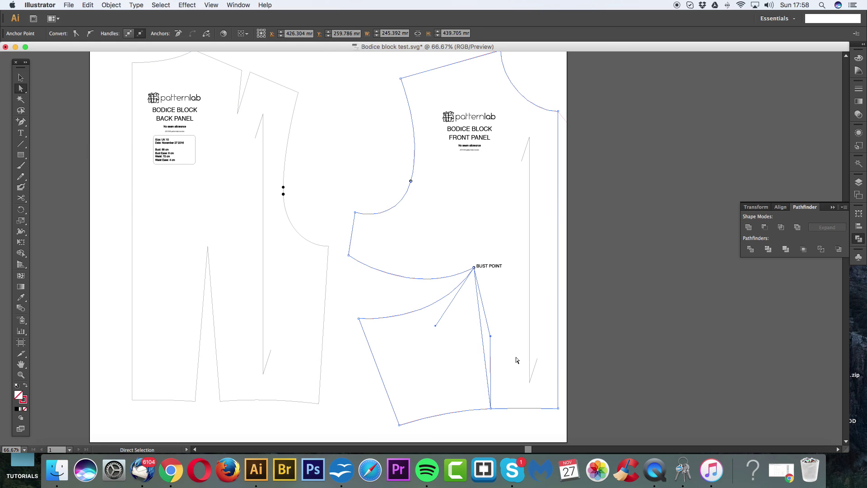
{"action": "left_click", "coordinate": [748, 227]}
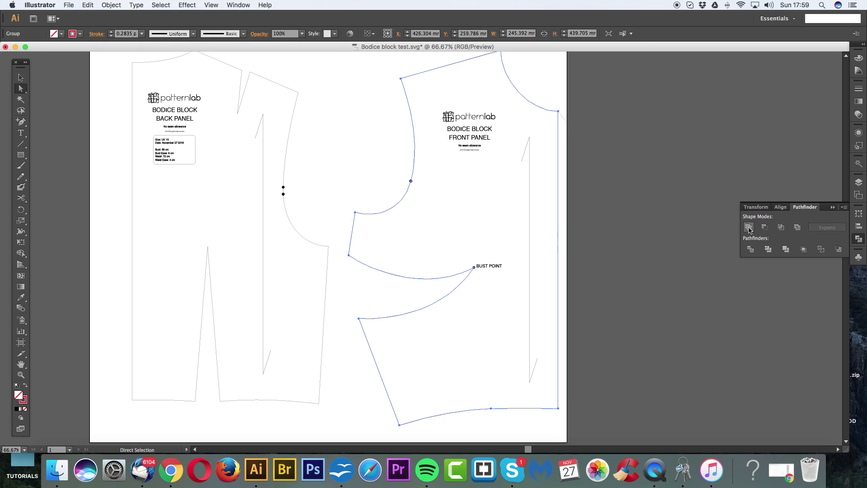
{"action": "left_click", "coordinate": [412, 276]}
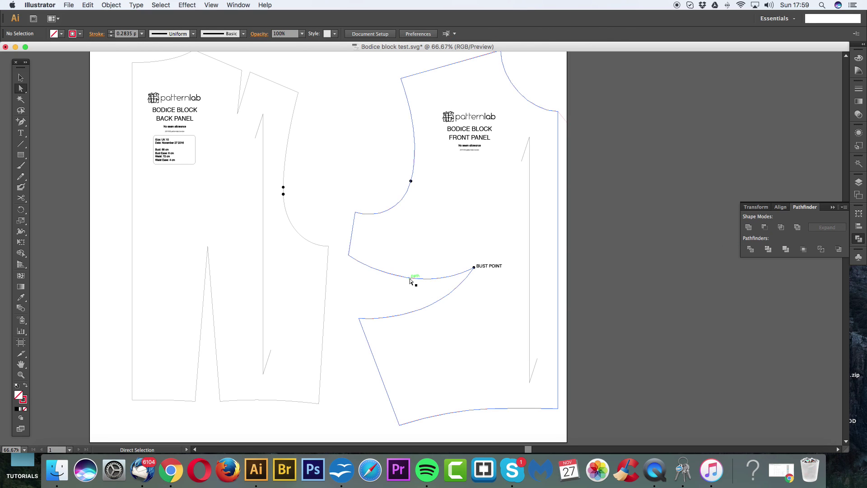
Copy the back panel's outline appearance onto the united front panel with the Eyedropper and set its fill to None.
{"action": "scroll", "coordinate": [413, 280], "scroll_direction": "down", "scroll_amount": 3}
{"action": "scroll", "coordinate": [411, 282], "scroll_direction": "up", "scroll_amount": 5}
{"action": "left_click", "coordinate": [409, 301]}
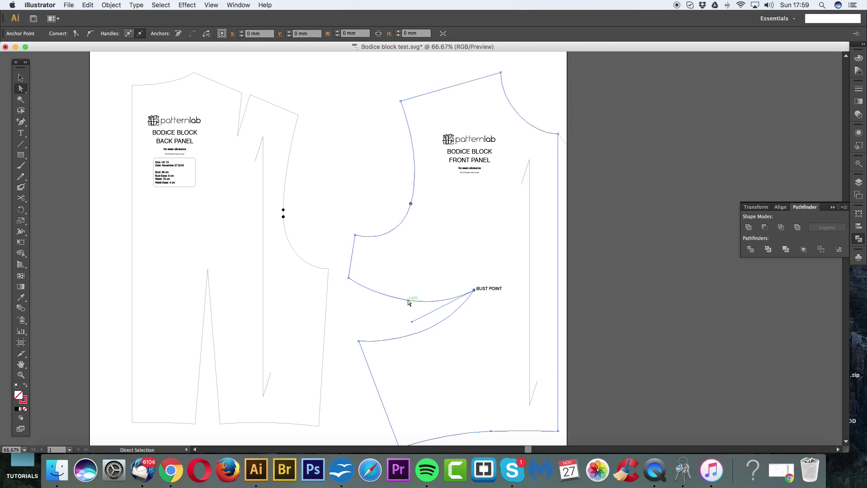
{"action": "left_click", "coordinate": [26, 298]}
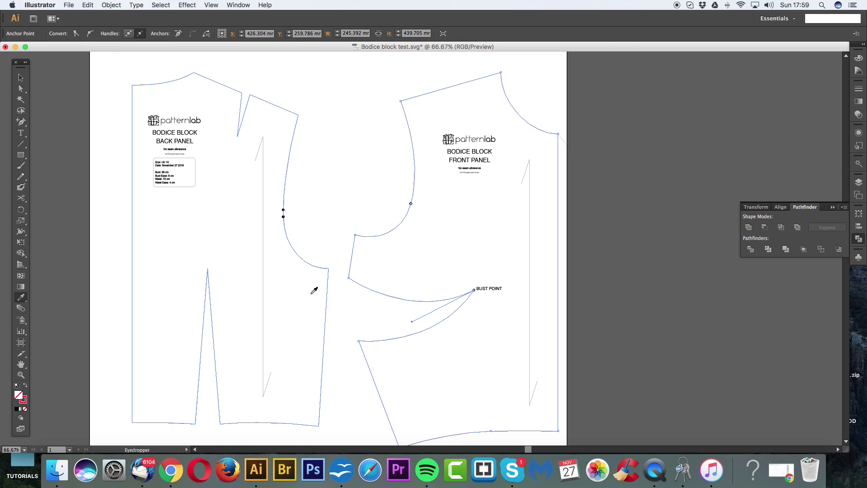
{"action": "left_click", "coordinate": [328, 265]}
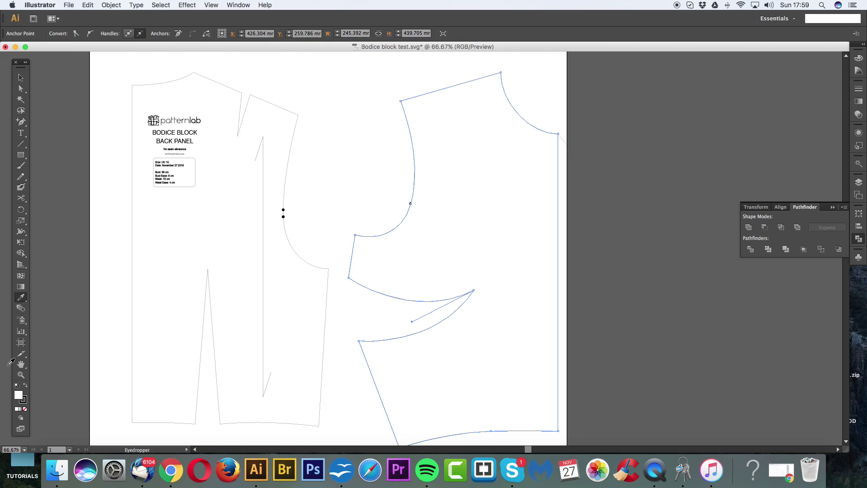
{"action": "left_click", "coordinate": [24, 409]}
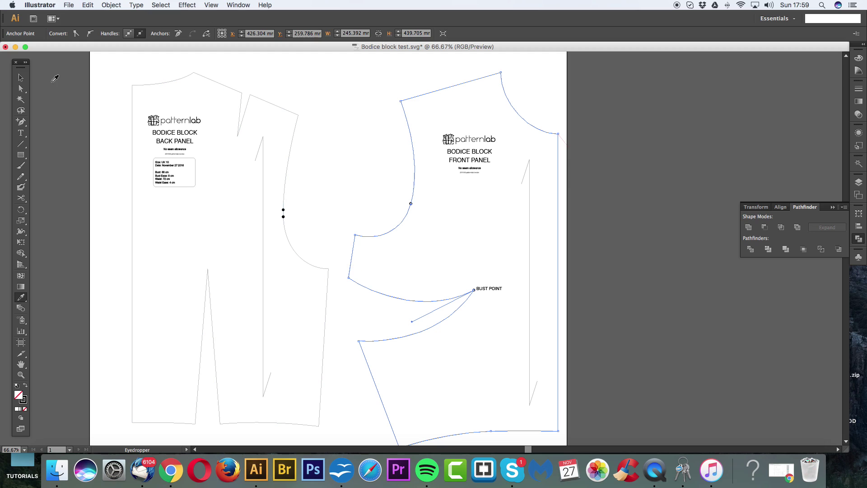
Sample the back panel's appearance onto the front panel again, clear its fill, and deselect it.
{"action": "left_click", "coordinate": [20, 89]}
{"action": "left_click", "coordinate": [379, 234]}
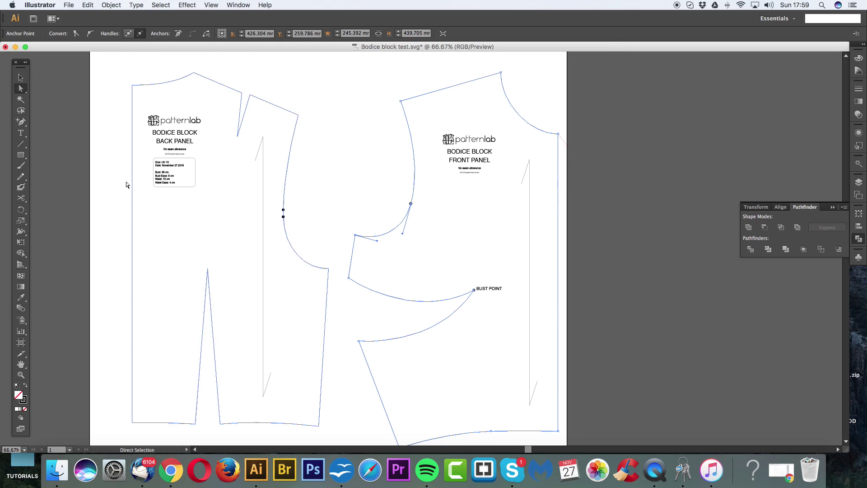
{"action": "left_click", "coordinate": [21, 297]}
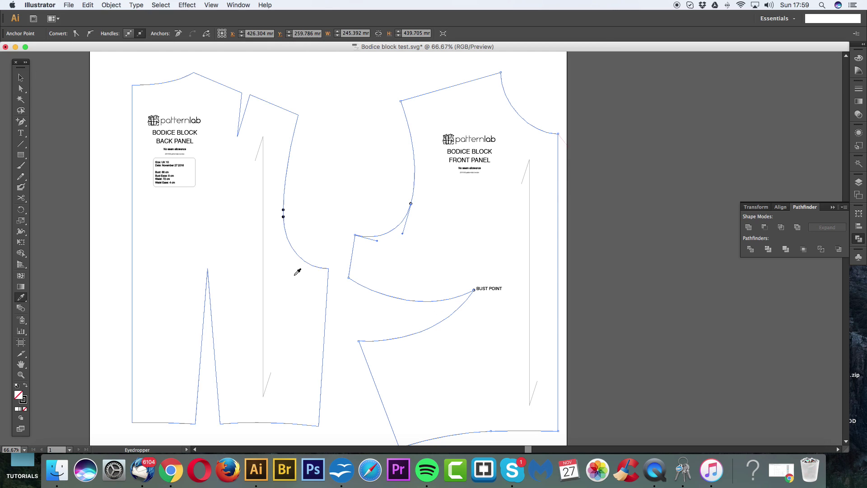
{"action": "left_click", "coordinate": [316, 262]}
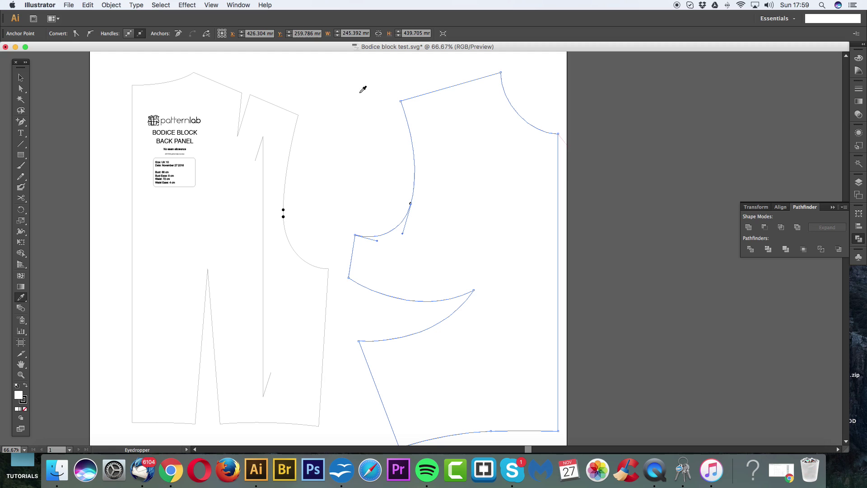
{"action": "left_click", "coordinate": [25, 410]}
{"action": "left_click", "coordinate": [21, 77]}
{"action": "left_click", "coordinate": [362, 182]}
{"action": "scroll", "coordinate": [400, 194], "scroll_direction": "down", "scroll_amount": 2}
{"action": "scroll", "coordinate": [401, 198], "scroll_direction": "up", "scroll_amount": 1}
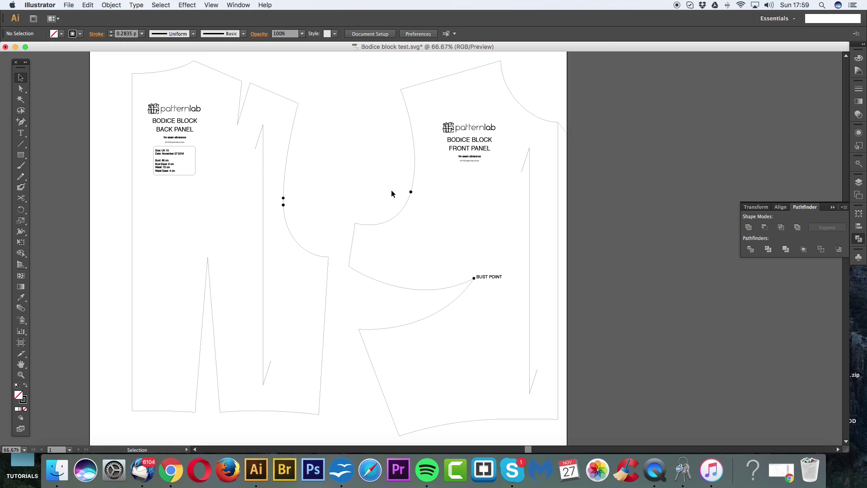
{"action": "key", "text": "ctrl+minus"}
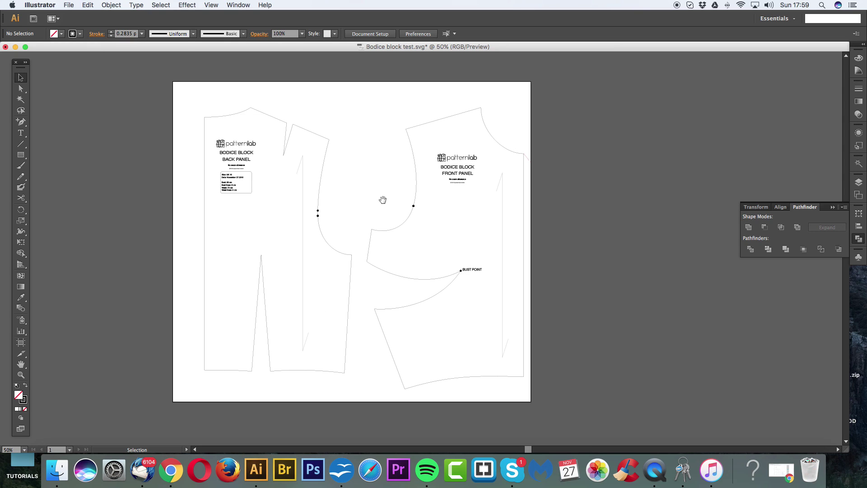
Undo the curved side-seam dart edits on the front panel back to the original grouped block with its waist dart.
{"action": "left_click_drag", "start_coordinate": [383, 199], "coordinate": [428, 191]}
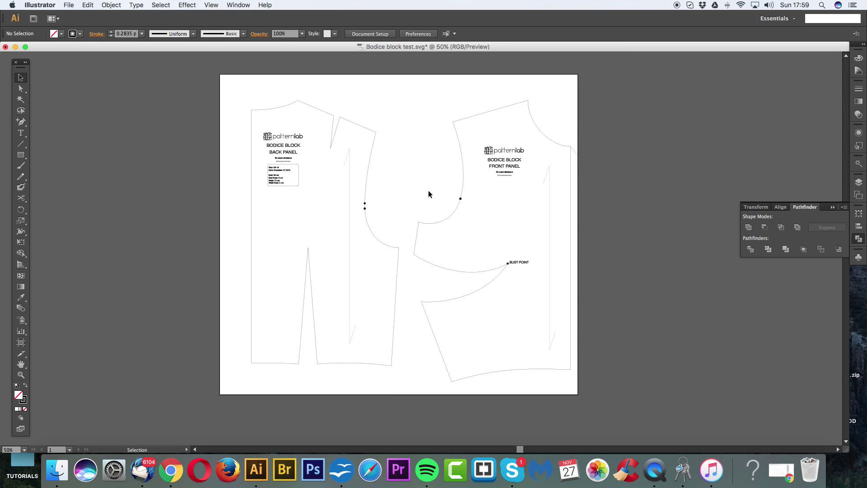
{"action": "key", "text": "super+z"}
{"action": "key", "text": "super+z"}
{"action": "key", "text": "super+z"}
{"action": "key", "text": "super+z"}
{"action": "key", "text": "super+z"}
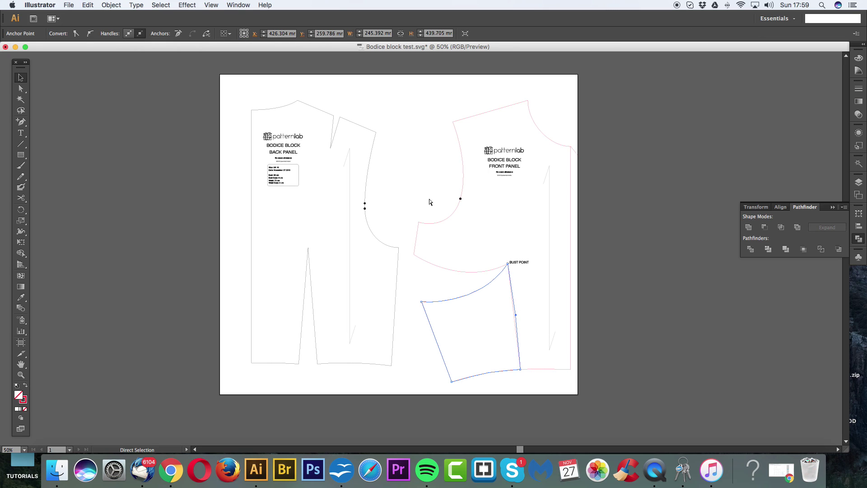
{"action": "key", "text": "super+z"}
{"action": "key", "text": "super+z"}
{"action": "key", "text": "super+z"}
{"action": "key", "text": "super+z"}
{"action": "key", "text": "super+z"}
{"action": "key", "text": "super+z"}
{"action": "key", "text": "super+z"}
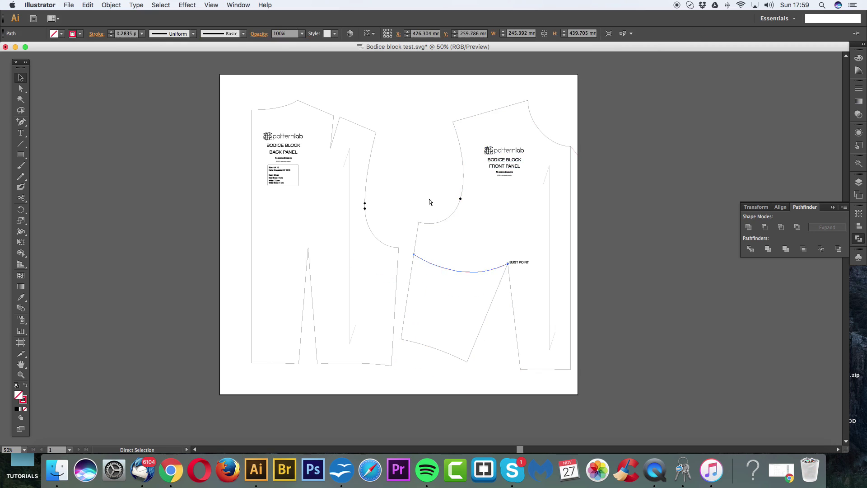
{"action": "key", "text": "super+z"}
{"action": "key", "text": "super+z"}
{"action": "key", "text": "super+z"}
{"action": "key", "text": "super+z"}
{"action": "key", "text": "super+z"}
{"action": "key", "text": "super+z"}
{"action": "key", "text": "super+z"}
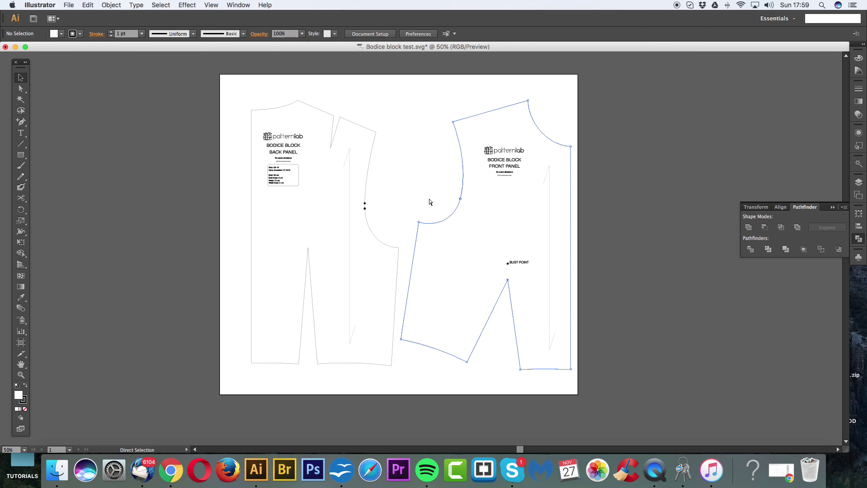
{"action": "key", "text": "super+z"}
{"action": "key", "text": "super+z"}
{"action": "key", "text": "super+z"}
{"action": "key", "text": "super+z"}
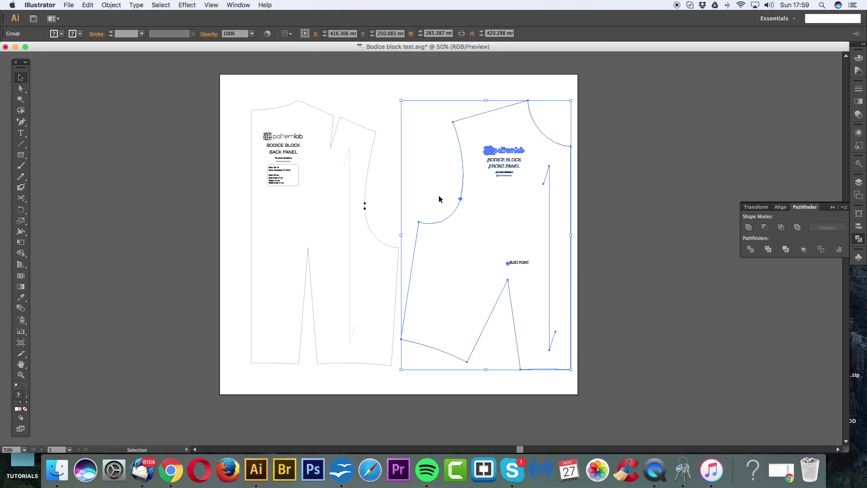
Draw a straight line from just outside the front panel's armhole curve to the bust point.
{"action": "left_click_drag", "start_coordinate": [430, 218], "coordinate": [424, 213]}
{"action": "key", "text": "super+equal"}
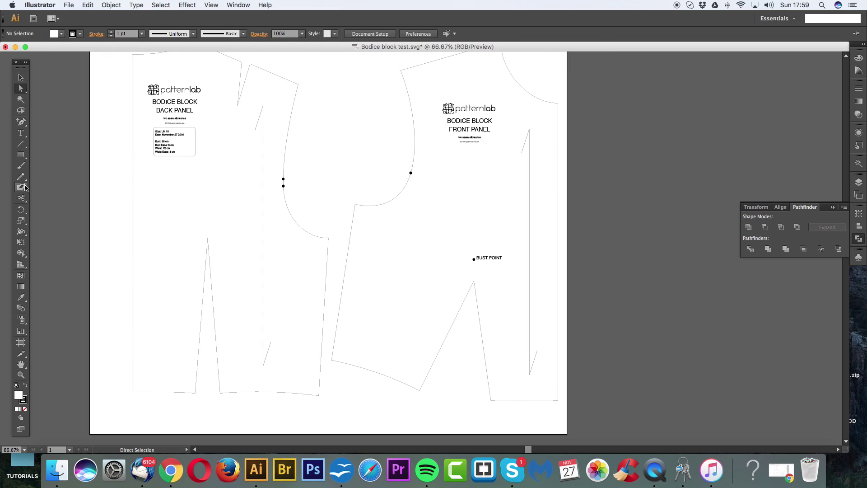
{"action": "left_click", "coordinate": [21, 144]}
{"action": "mouse_move", "coordinate": [373, 185]}
{"action": "left_mouse_down"}
{"action": "mouse_move", "coordinate": [482, 283]}
{"action": "mouse_move", "coordinate": [474, 259]}
{"action": "left_mouse_up"}
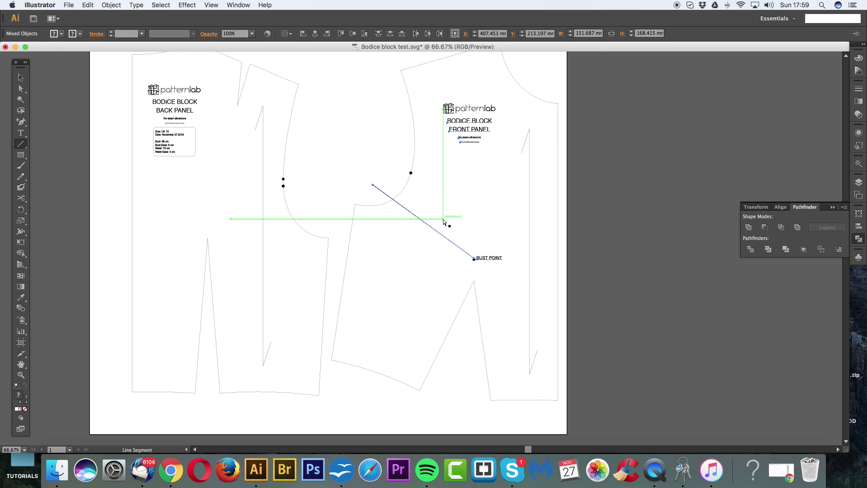
Align the line's ends exactly with the bust point and the armhole curve, at about X 355.1 mm, Y 224.7 mm.
{"action": "key", "text": "super+equal"}
{"action": "key", "text": "super+equal"}
{"action": "left_click", "coordinate": [20, 90]}
{"action": "left_click", "coordinate": [576, 217]}
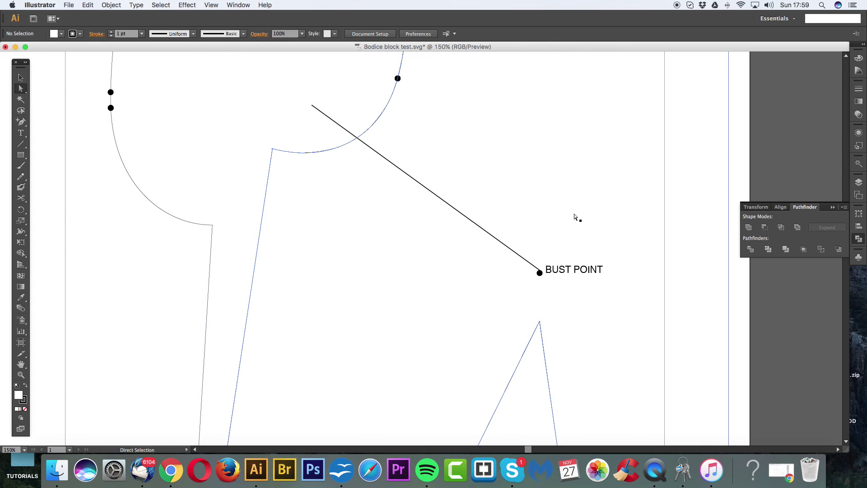
{"action": "left_click", "coordinate": [539, 272]}
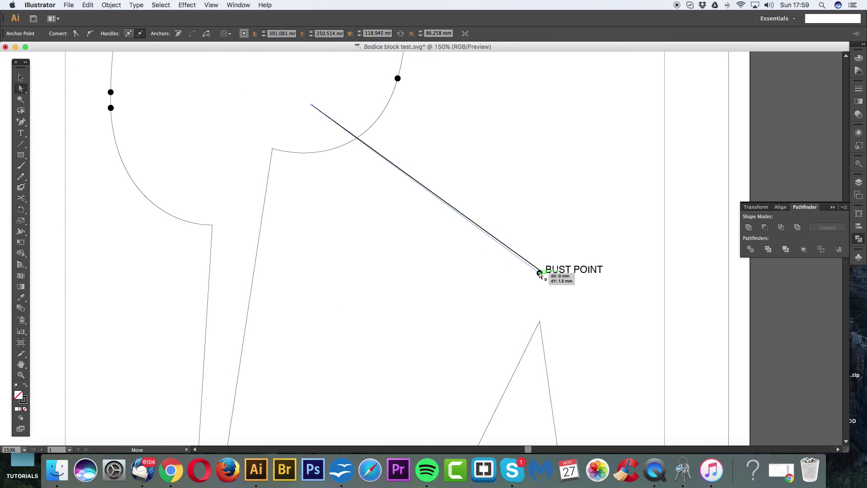
{"action": "left_click_drag", "start_coordinate": [312, 105], "coordinate": [357, 140]}
Change the new dart line's stroke colour to red and deselect it.
{"action": "double_click", "coordinate": [24, 400]}
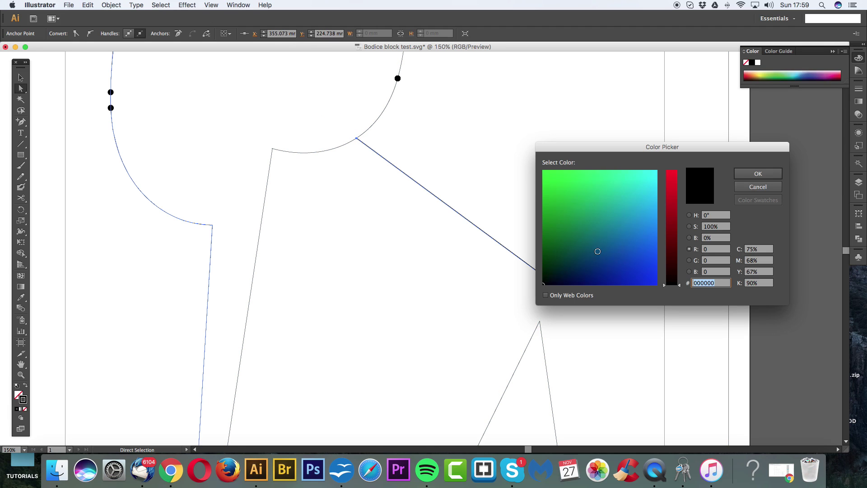
{"action": "left_click", "coordinate": [672, 182]}
{"action": "left_click", "coordinate": [758, 174]}
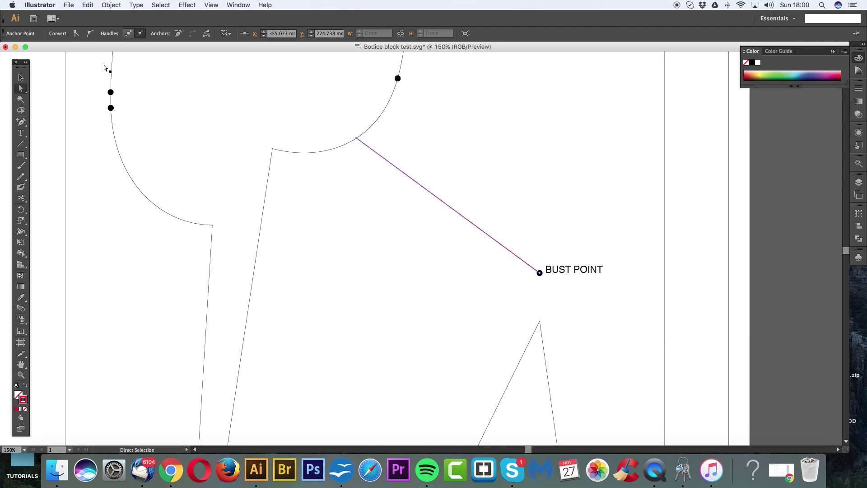
{"action": "left_click", "coordinate": [20, 78]}
{"action": "left_click", "coordinate": [232, 107]}
Move the front waist dart's tip up onto the bust point at X 450.45 mm, Y 295 mm.
{"action": "scroll", "coordinate": [333, 161], "scroll_direction": "down", "scroll_amount": 3}
{"action": "scroll", "coordinate": [333, 161], "scroll_direction": "right", "scroll_amount": 2}
{"action": "key", "text": "a"}
{"action": "left_click_drag", "start_coordinate": [490, 258], "coordinate": [490, 209]}
{"action": "scroll", "coordinate": [517, 300], "scroll_direction": "down", "scroll_amount": 1}
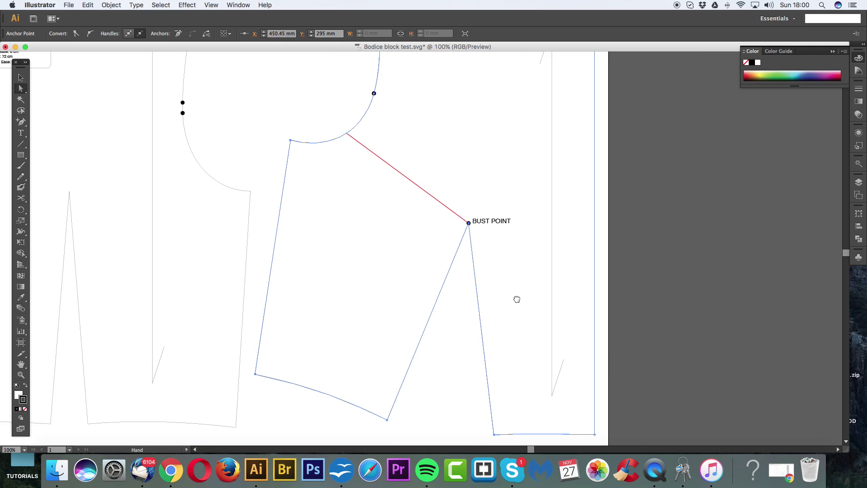
Cut the front panel outline with Scissors where the red line meets the armhole and at the bust point.
{"action": "left_click", "coordinate": [375, 156]}
{"action": "key", "text": "c"}
{"action": "left_click", "coordinate": [383, 148]}
{"action": "left_click", "coordinate": [505, 238]}
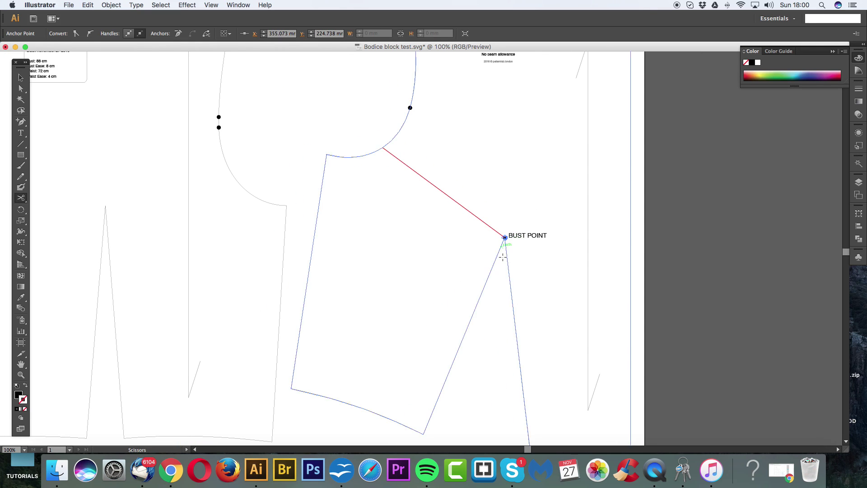
Rotate the cut-off side piece of the front panel around the bust point until the waist dart closes.
{"action": "key", "text": "super+shift+a"}
{"action": "key", "text": "a"}
{"action": "scroll", "coordinate": [503, 289], "scroll_direction": "down", "scroll_amount": 2}
{"action": "scroll", "coordinate": [504, 289], "scroll_direction": "left", "scroll_amount": 1}
{"action": "left_click", "coordinate": [487, 288]}
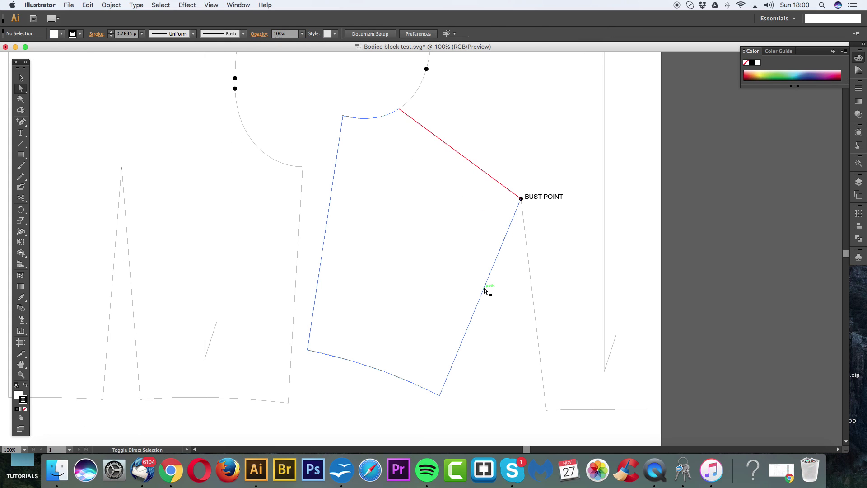
{"action": "left_click", "coordinate": [21, 210]}
{"action": "left_click", "coordinate": [521, 198]}
{"action": "left_click_drag", "start_coordinate": [496, 264], "coordinate": [530, 270]}
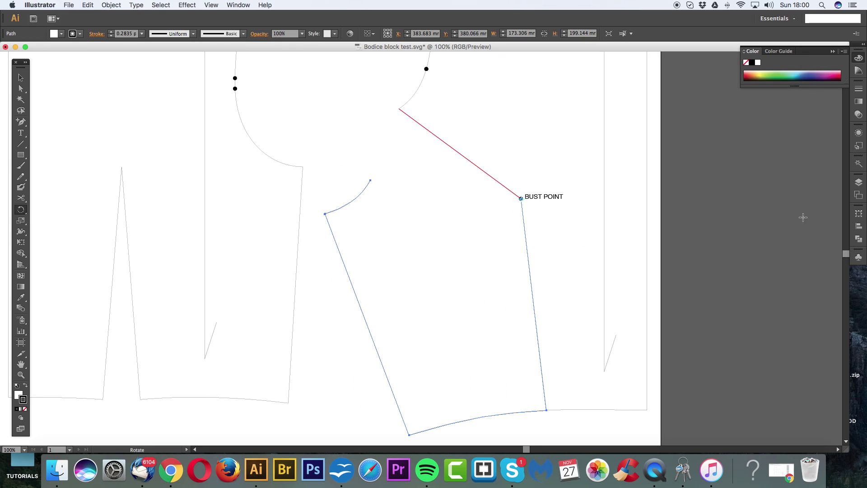
Close the open outlines of the rotated side piece and the remaining front piece separately with Pathfinder Unite.
{"action": "left_click", "coordinate": [859, 239]}
{"action": "left_click", "coordinate": [749, 228]}
{"action": "key", "text": "a"}
{"action": "left_click", "coordinate": [416, 91]}
{"action": "left_click", "coordinate": [427, 69]}
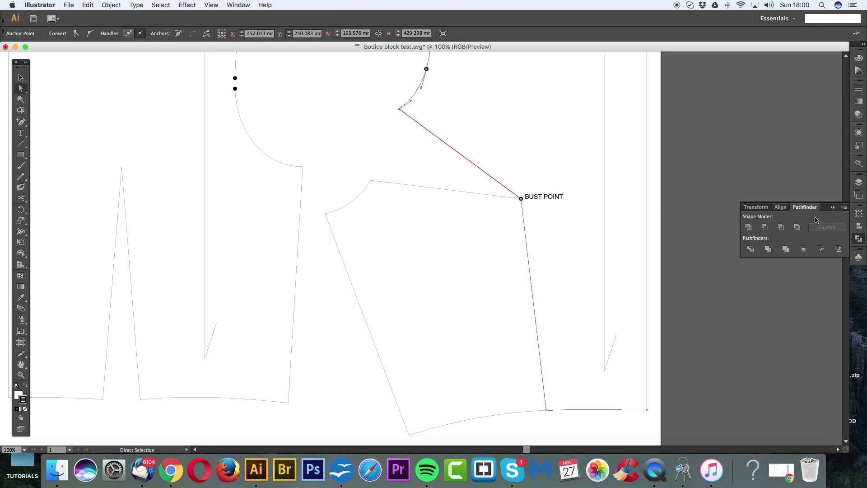
{"action": "left_click", "coordinate": [752, 229]}
Delete the red dart line between the armhole and the bust point.
{"action": "left_click", "coordinate": [458, 163]}
{"action": "left_click", "coordinate": [460, 154]}
{"action": "key", "text": "Delete"}
{"action": "key", "text": "Delete"}
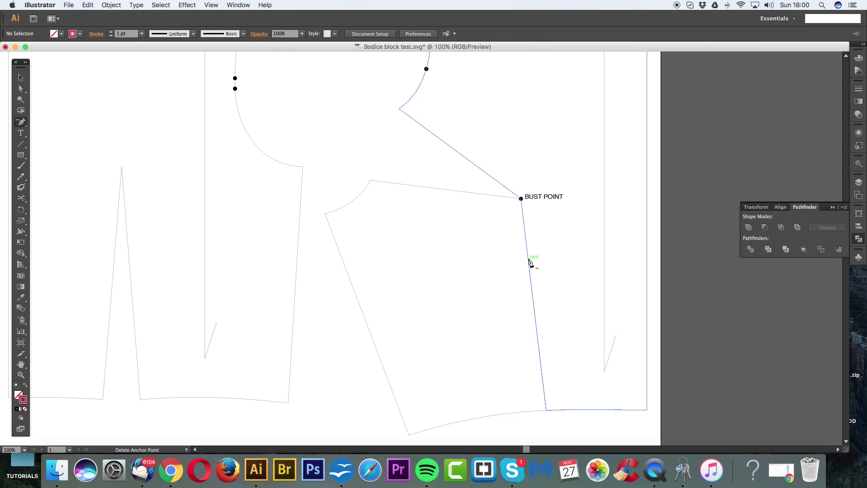
Pull a new anchor on the front piece's closed dart edge to about X 441.4 mm, Y 350.4 mm, and unite both front pieces.
{"action": "left_click_drag", "start_coordinate": [529, 262], "coordinate": [509, 269]}
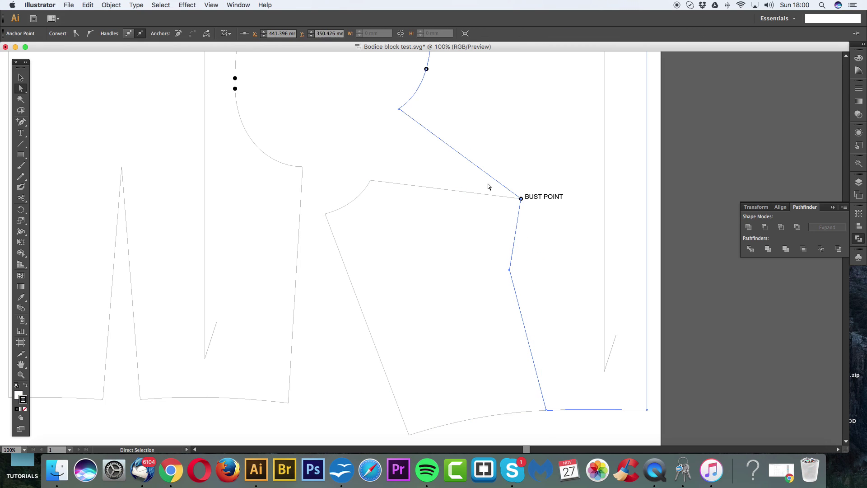
{"action": "key", "text": "Delete"}
{"action": "left_click", "coordinate": [417, 154]}
{"action": "key", "text": "space"}
{"action": "left_click_drag", "start_coordinate": [418, 154], "coordinate": [415, 175]}
{"action": "left_click", "coordinate": [193, 180]}
{"action": "left_click", "coordinate": [515, 220]}
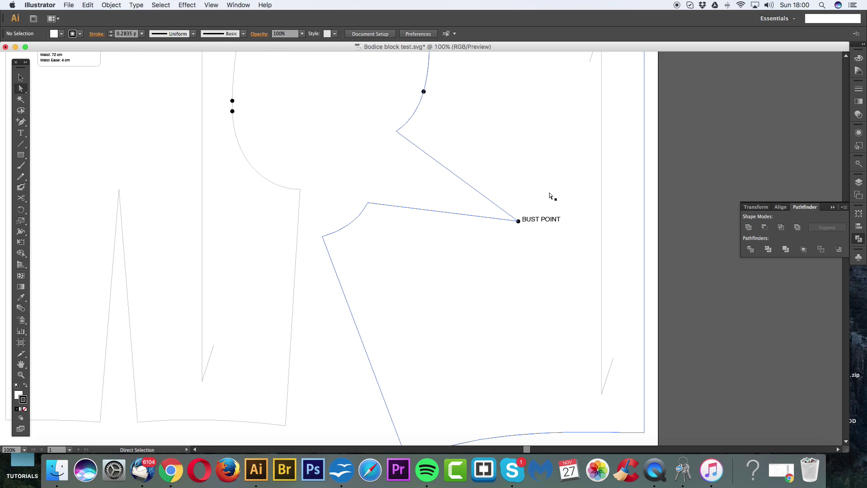
Create a circle 2.5 cm wide and 2.5 cm high with the Ellipse tool near the bust point.
{"action": "left_click_drag", "start_coordinate": [21, 155], "coordinate": [52, 178]}
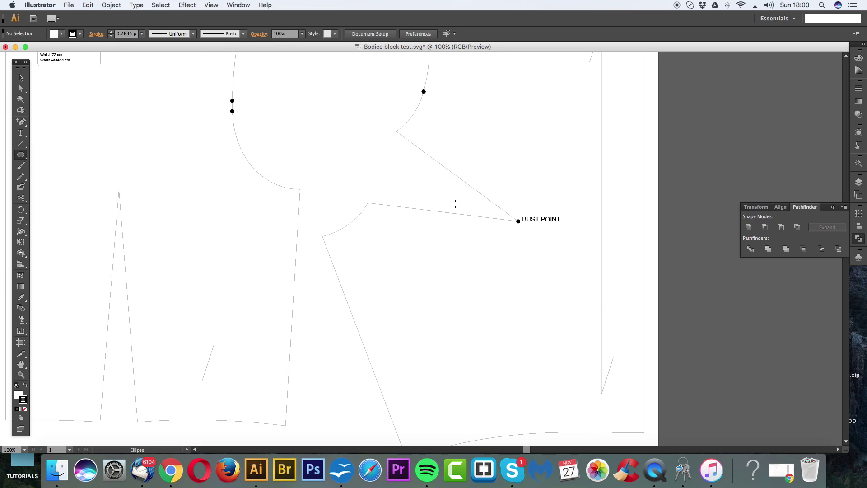
{"action": "left_click_drag", "start_coordinate": [517, 219], "coordinate": [520, 223]}
{"action": "left_click", "coordinate": [486, 131]}
{"action": "left_click_drag", "start_coordinate": [595, 293], "coordinate": [583, 126]}
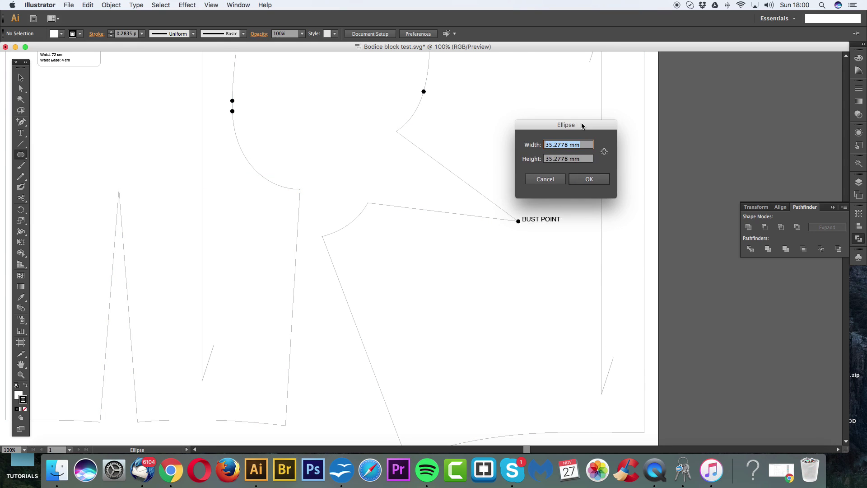
{"action": "type", "text": "2.5cm"}
{"action": "key", "text": "Tab"}
{"action": "type", "text": "2.5"}
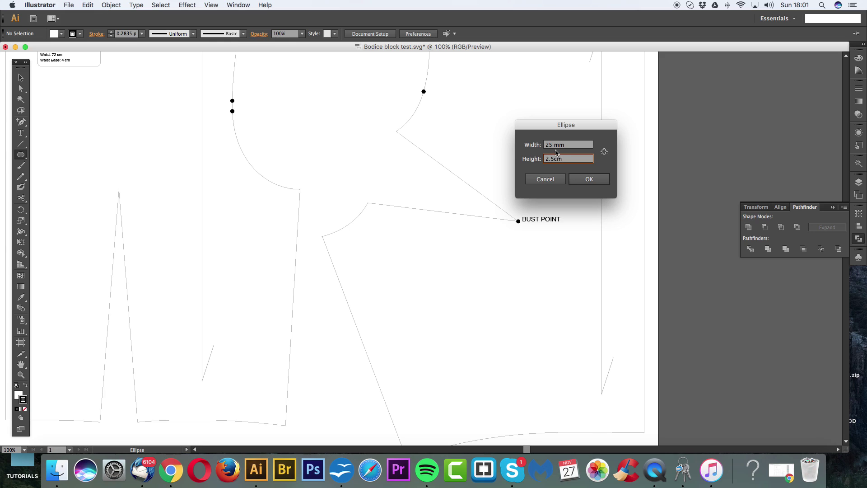
{"action": "left_click", "coordinate": [588, 180]}
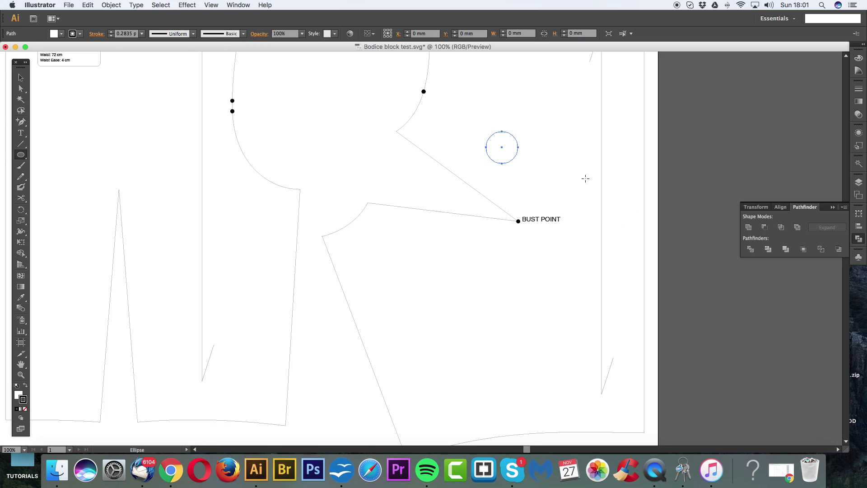
Centre the circle on the bust point at X 450.45 mm, Y 295 mm, set its fill to None and deselect it.
{"action": "left_click", "coordinate": [21, 78]}
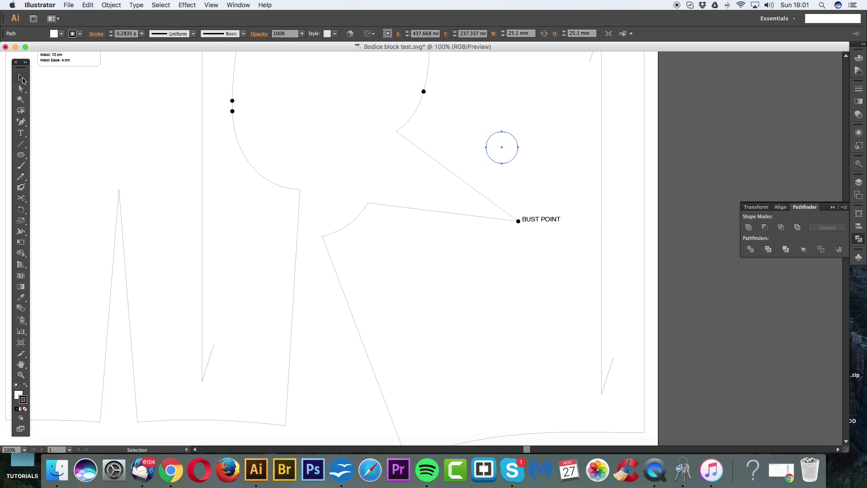
{"action": "left_click", "coordinate": [496, 155]}
{"action": "left_click_drag", "start_coordinate": [502, 148], "coordinate": [519, 223]}
{"action": "left_click", "coordinate": [19, 395]}
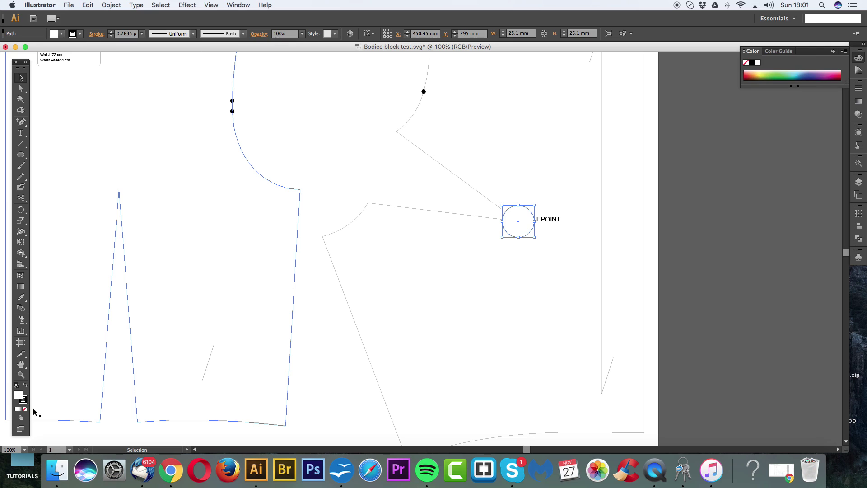
{"action": "left_click", "coordinate": [25, 409]}
{"action": "left_click", "coordinate": [441, 186]}
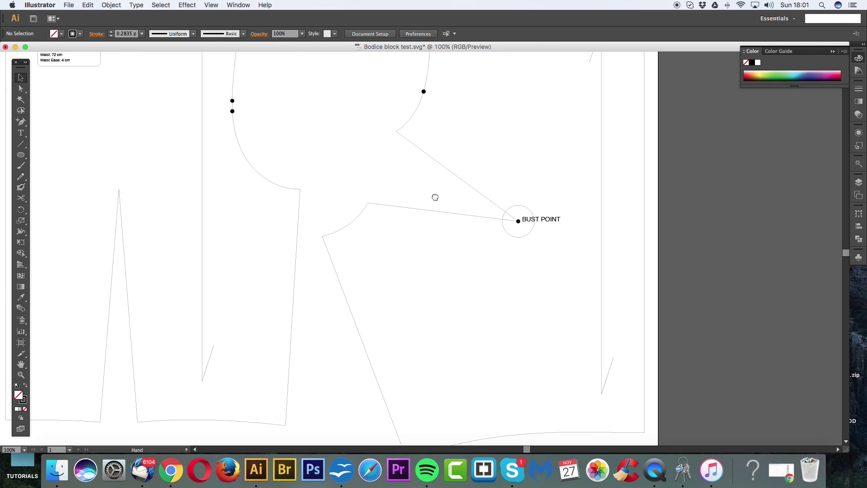
Move the armhole dart's tip from the bust point to the circle's edge, at about X 438.9 mm, Y 290.3 mm.
{"action": "left_click_drag", "start_coordinate": [435, 196], "coordinate": [406, 179]}
{"action": "key", "text": "super+equal"}
{"action": "scroll", "coordinate": [502, 223], "scroll_direction": "up", "scroll_amount": 3}
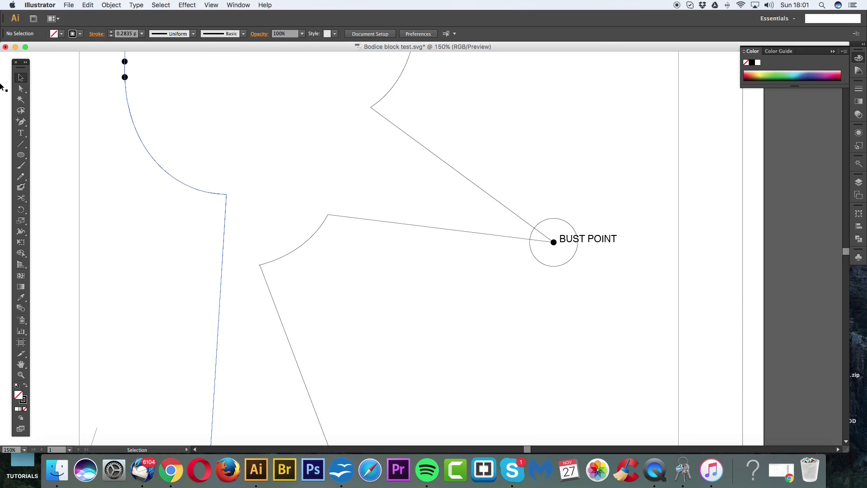
{"action": "left_click", "coordinate": [20, 89]}
{"action": "left_click", "coordinate": [553, 242]}
{"action": "left_click_drag", "start_coordinate": [554, 242], "coordinate": [532, 235]}
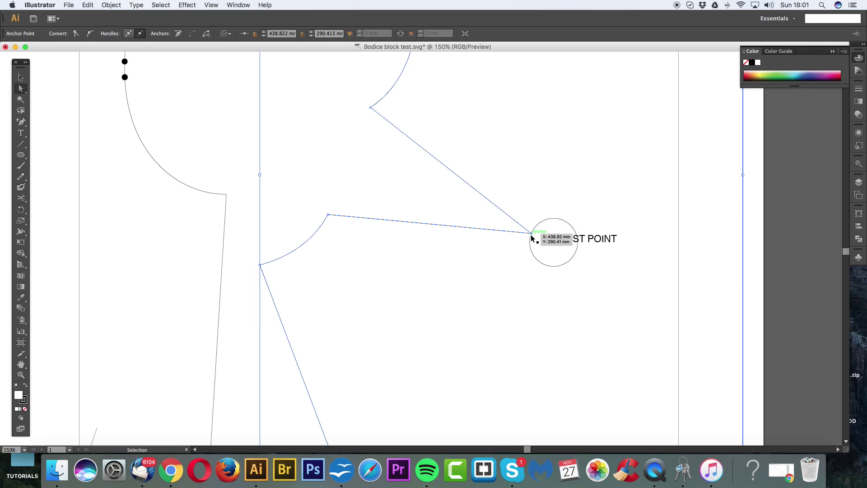
{"action": "key", "text": "super+z"}
{"action": "left_click_drag", "start_coordinate": [553, 242], "coordinate": [532, 235]}
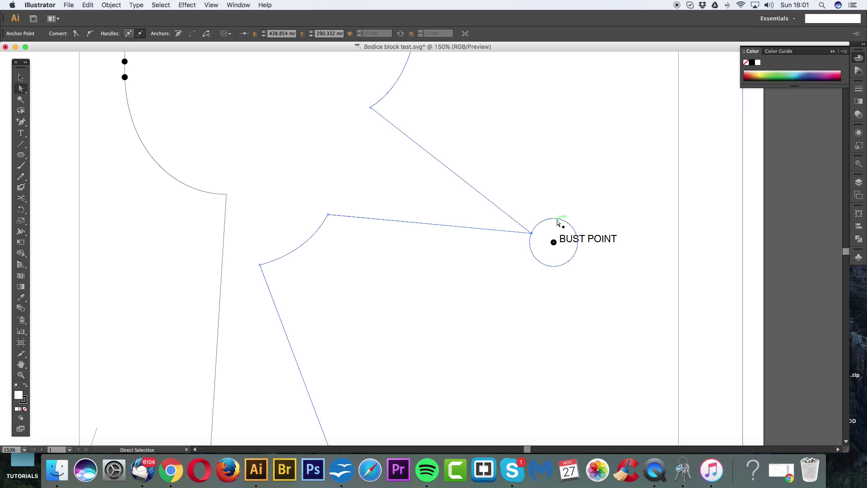
Remove the guide circle around the bust point and leave everything deselected.
{"action": "key", "text": "super+shift+a"}
{"action": "key", "text": "super+minus"}
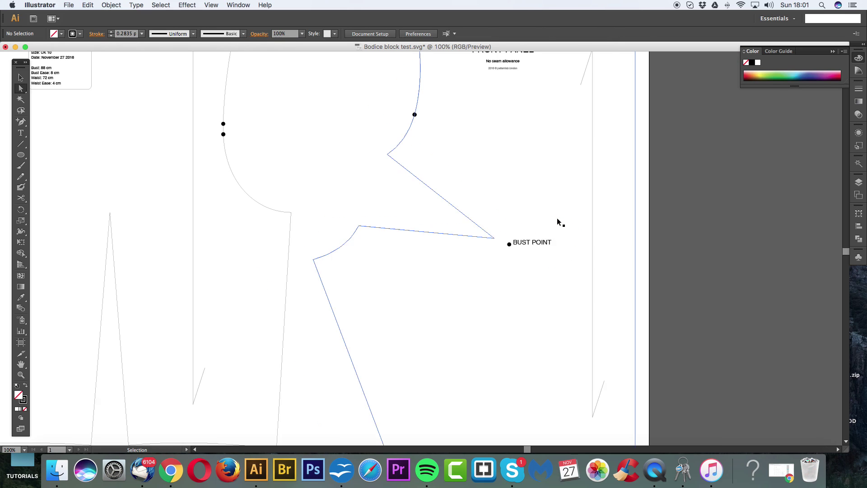
{"action": "key", "text": "super+minus"}
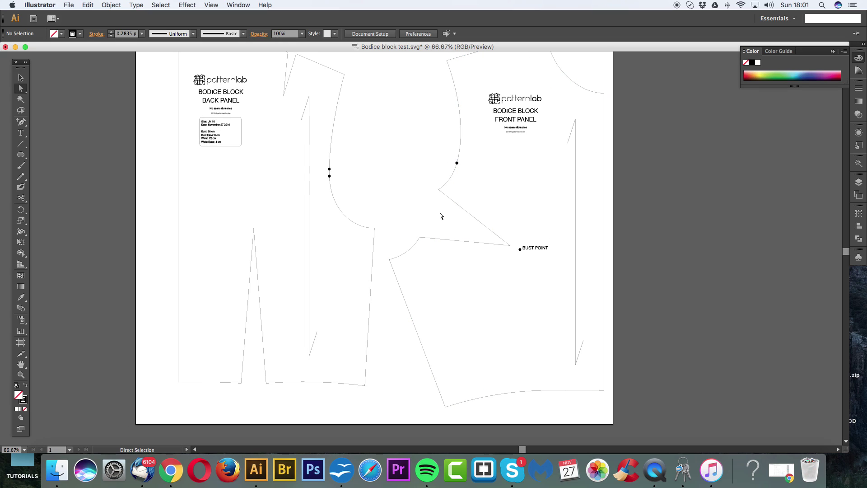